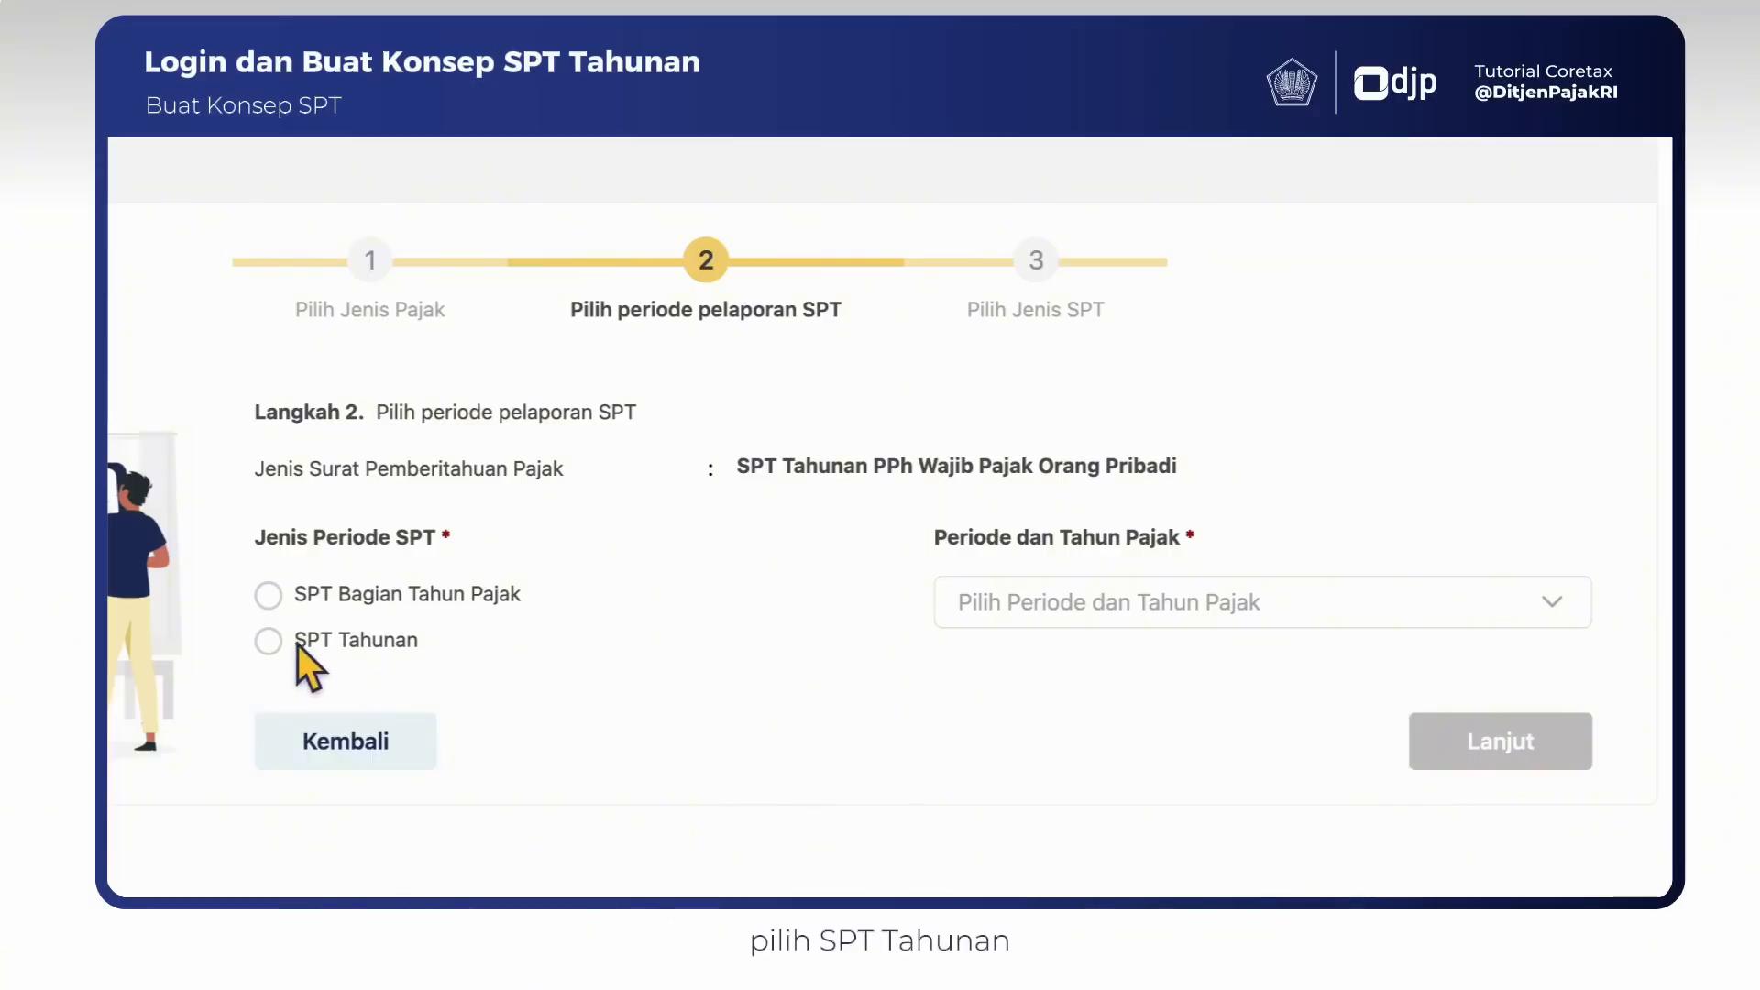
- Set the reporting period type to SPT Tahunan with the period Januari - Desember 2025 and continue to the return model selection
left_click(269, 641)
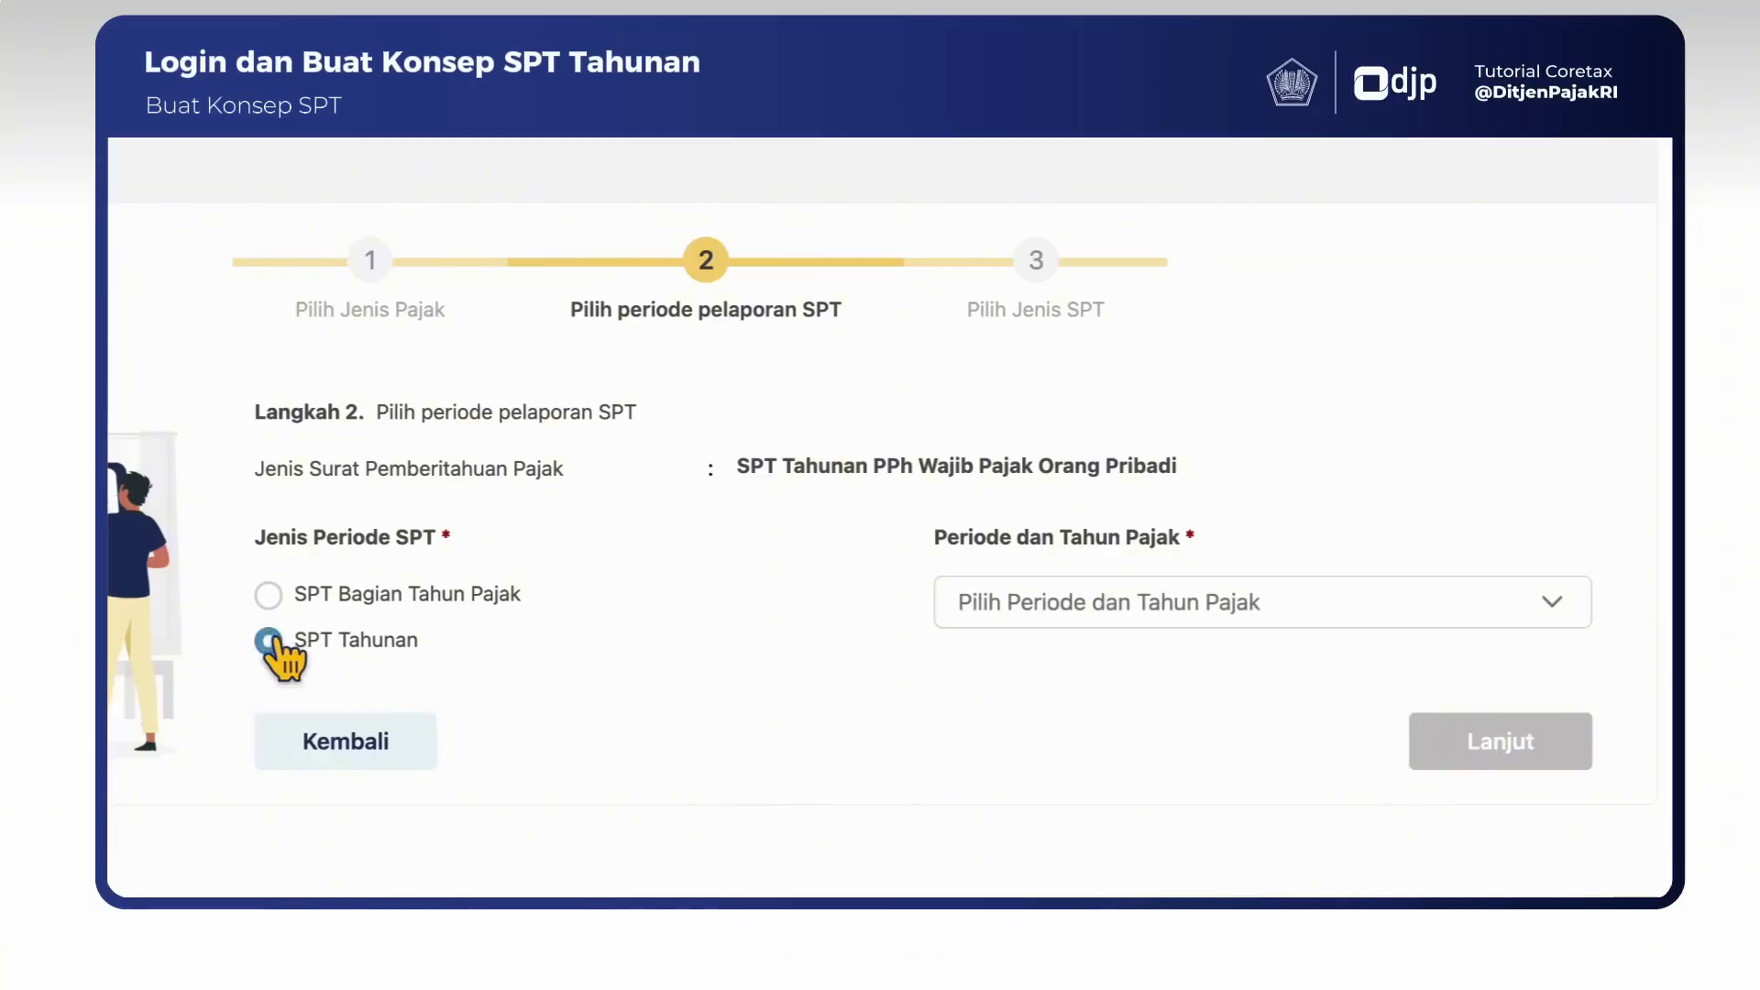
left_click(1089, 632)
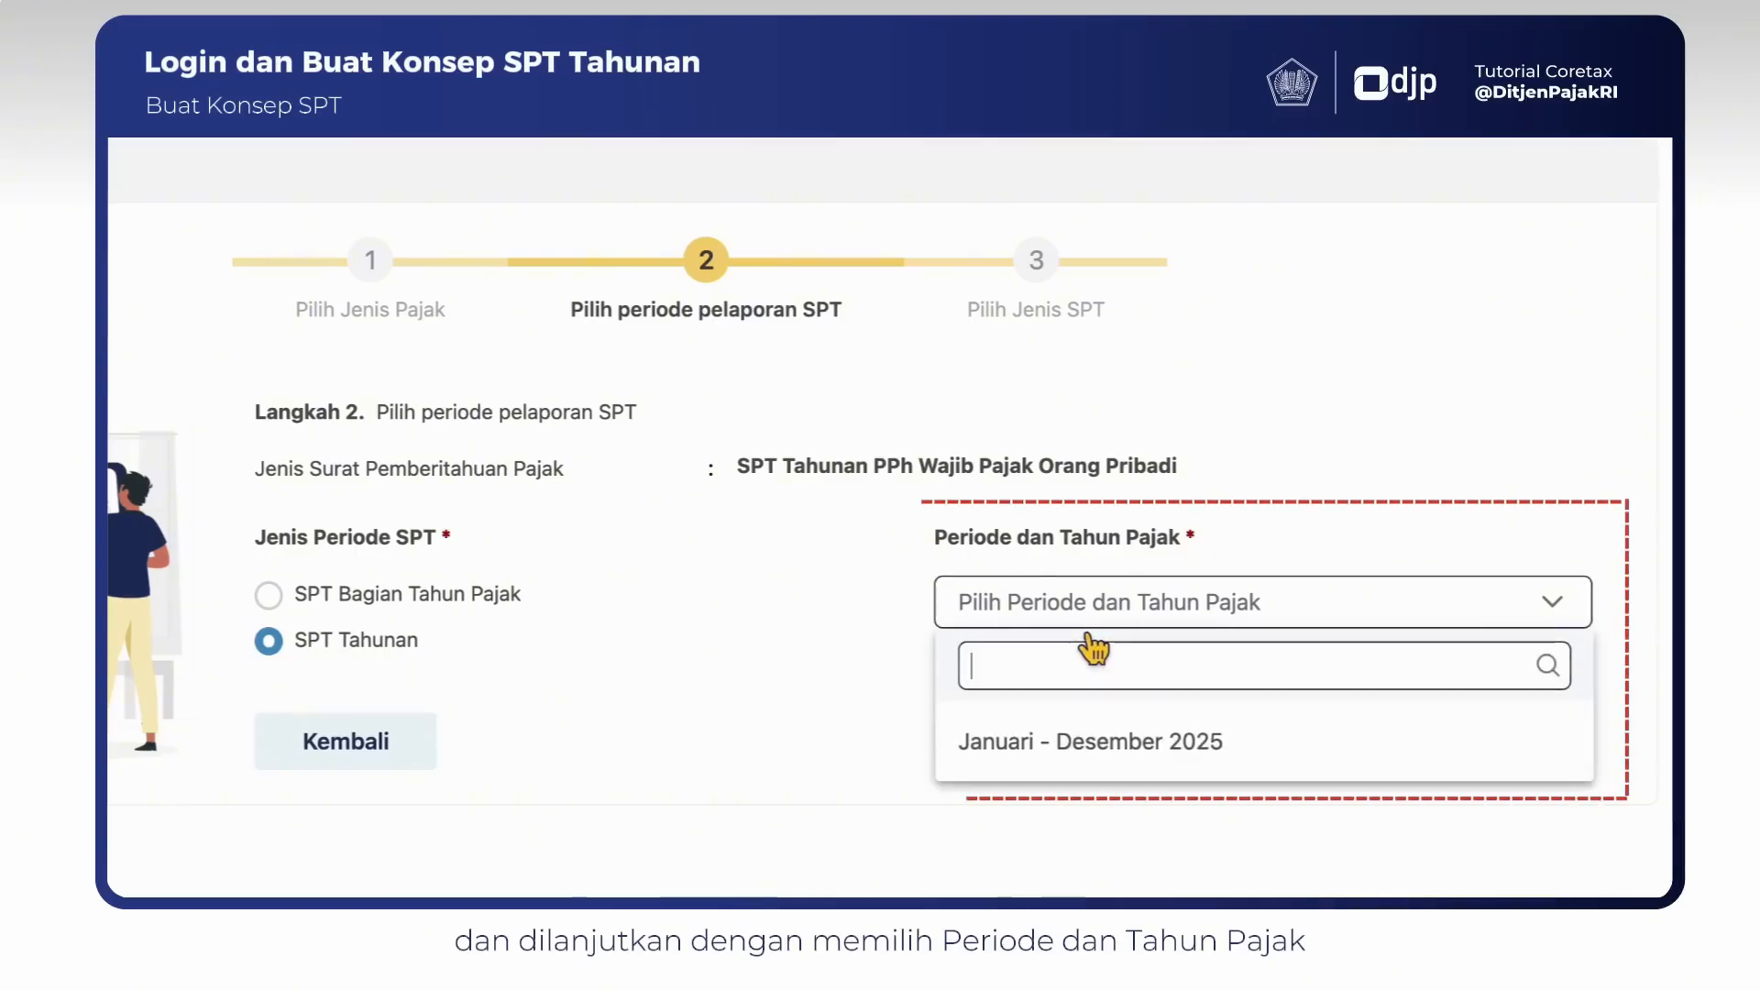
left_click(1054, 754)
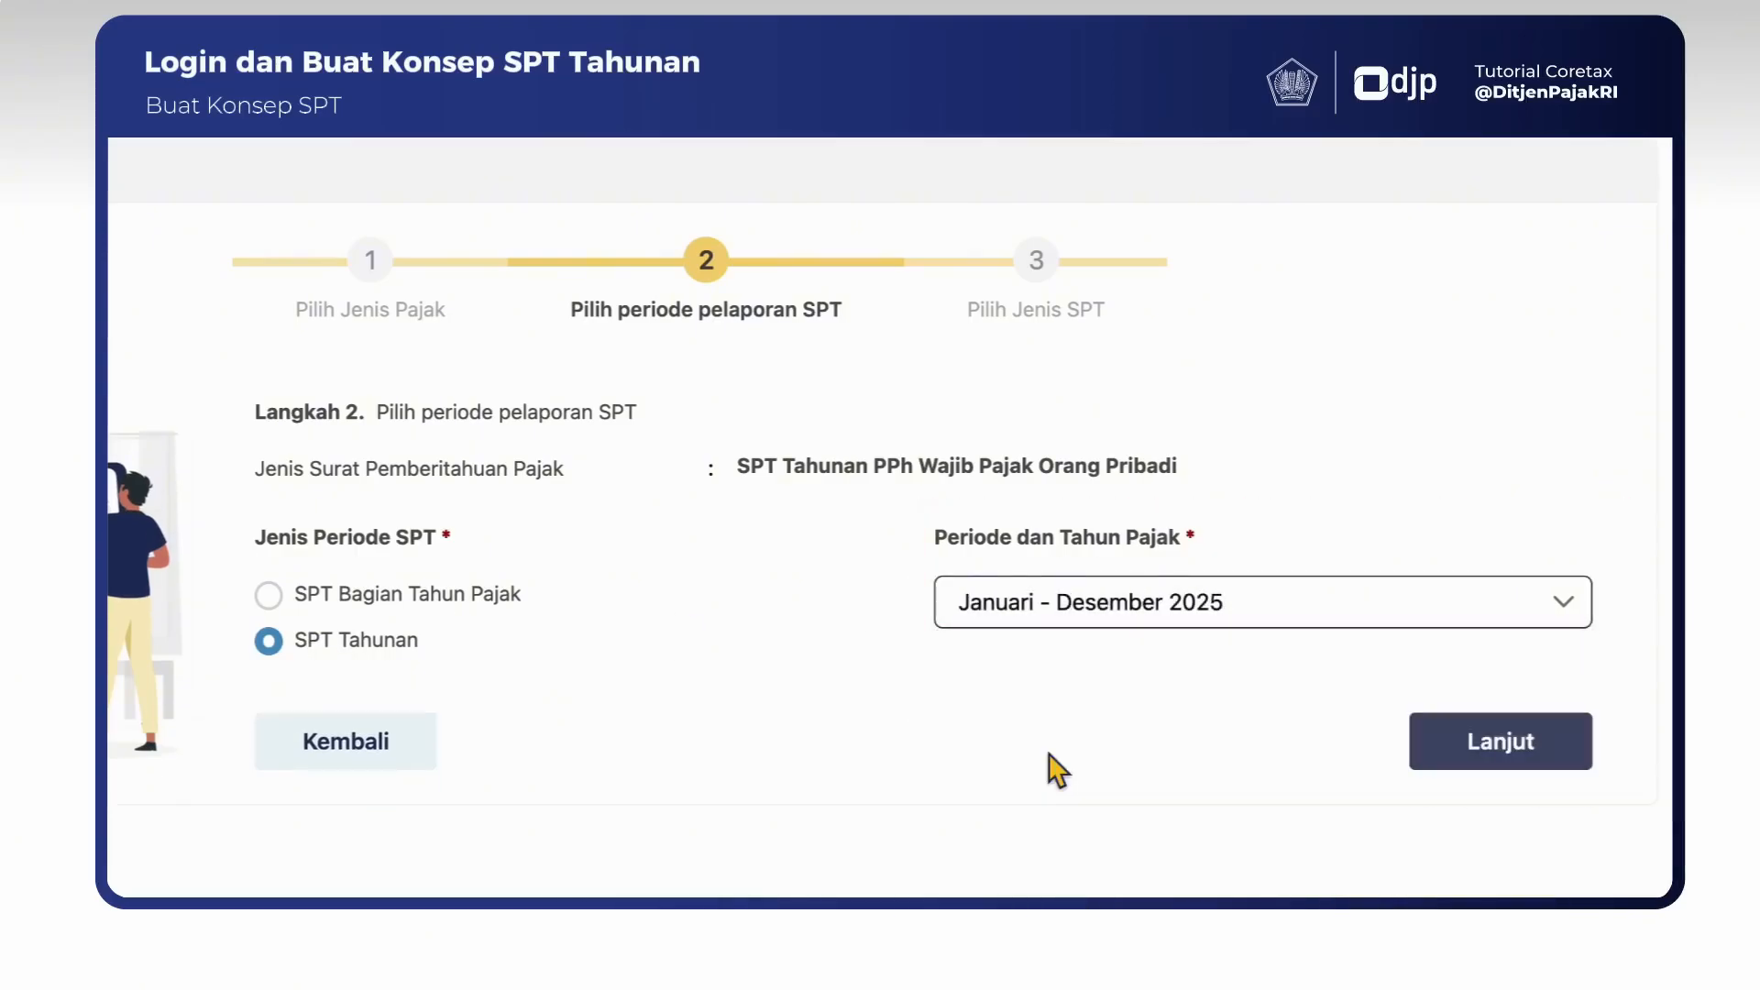
left_click(1490, 756)
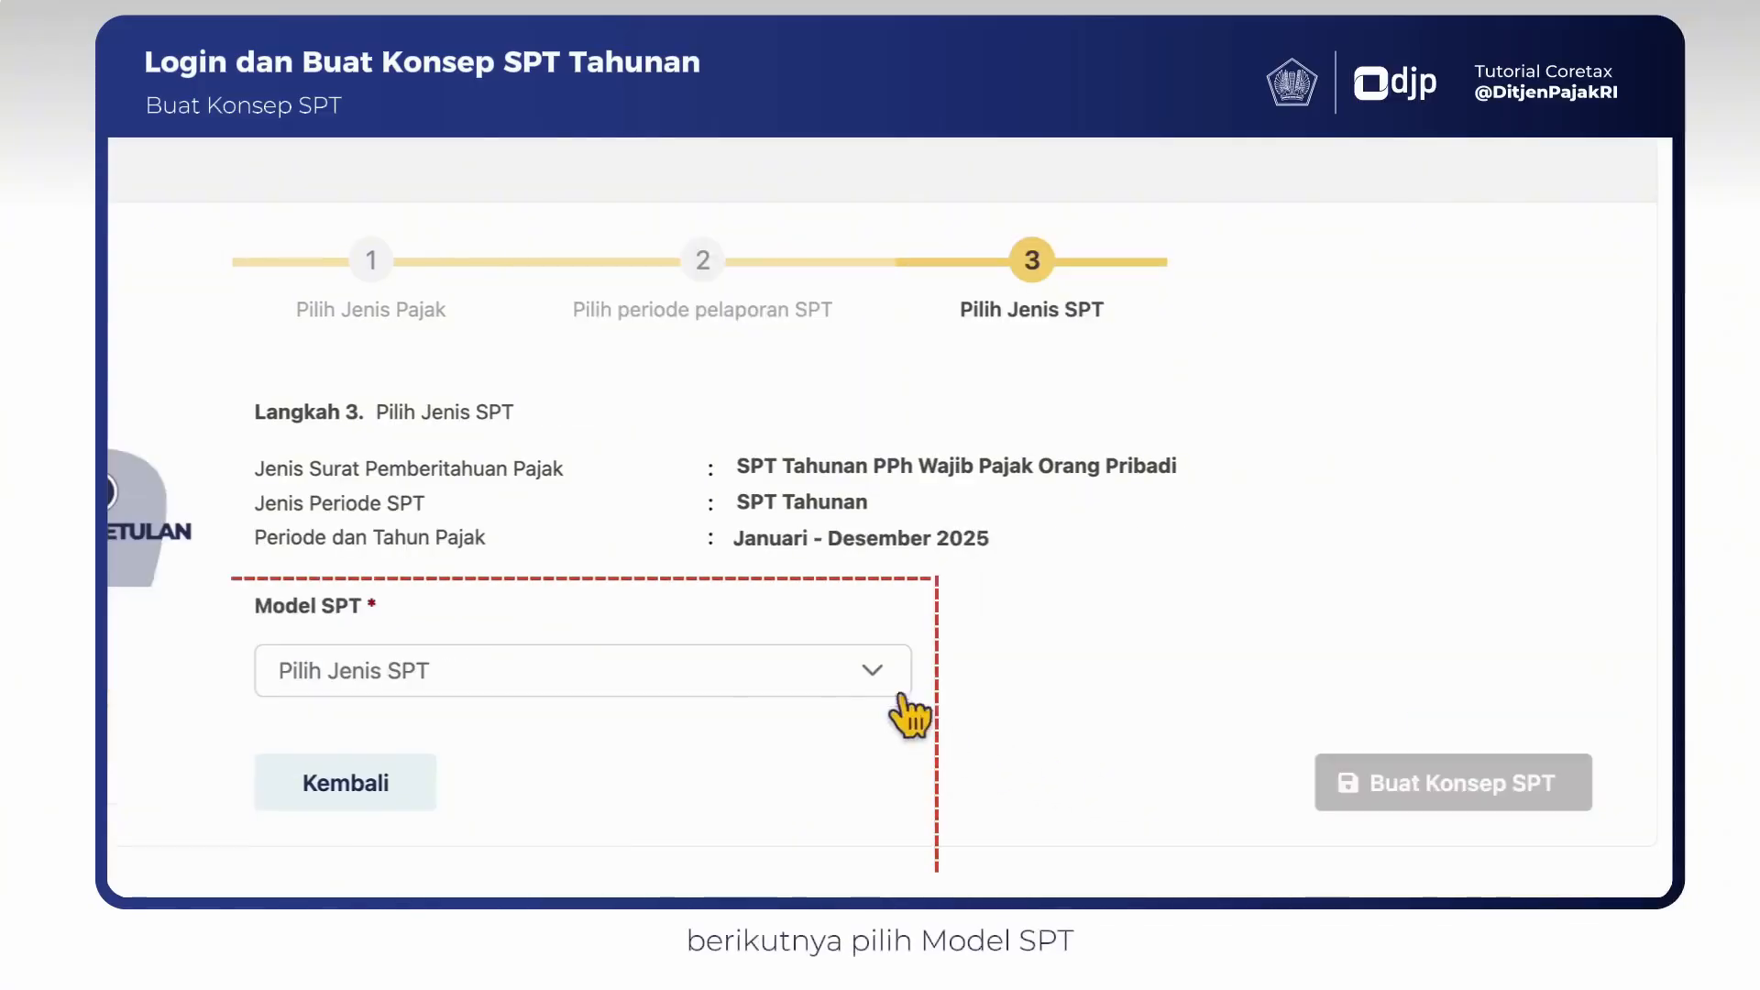
- Choose Normal as the Model SPT and create the return draft
left_click(875, 676)
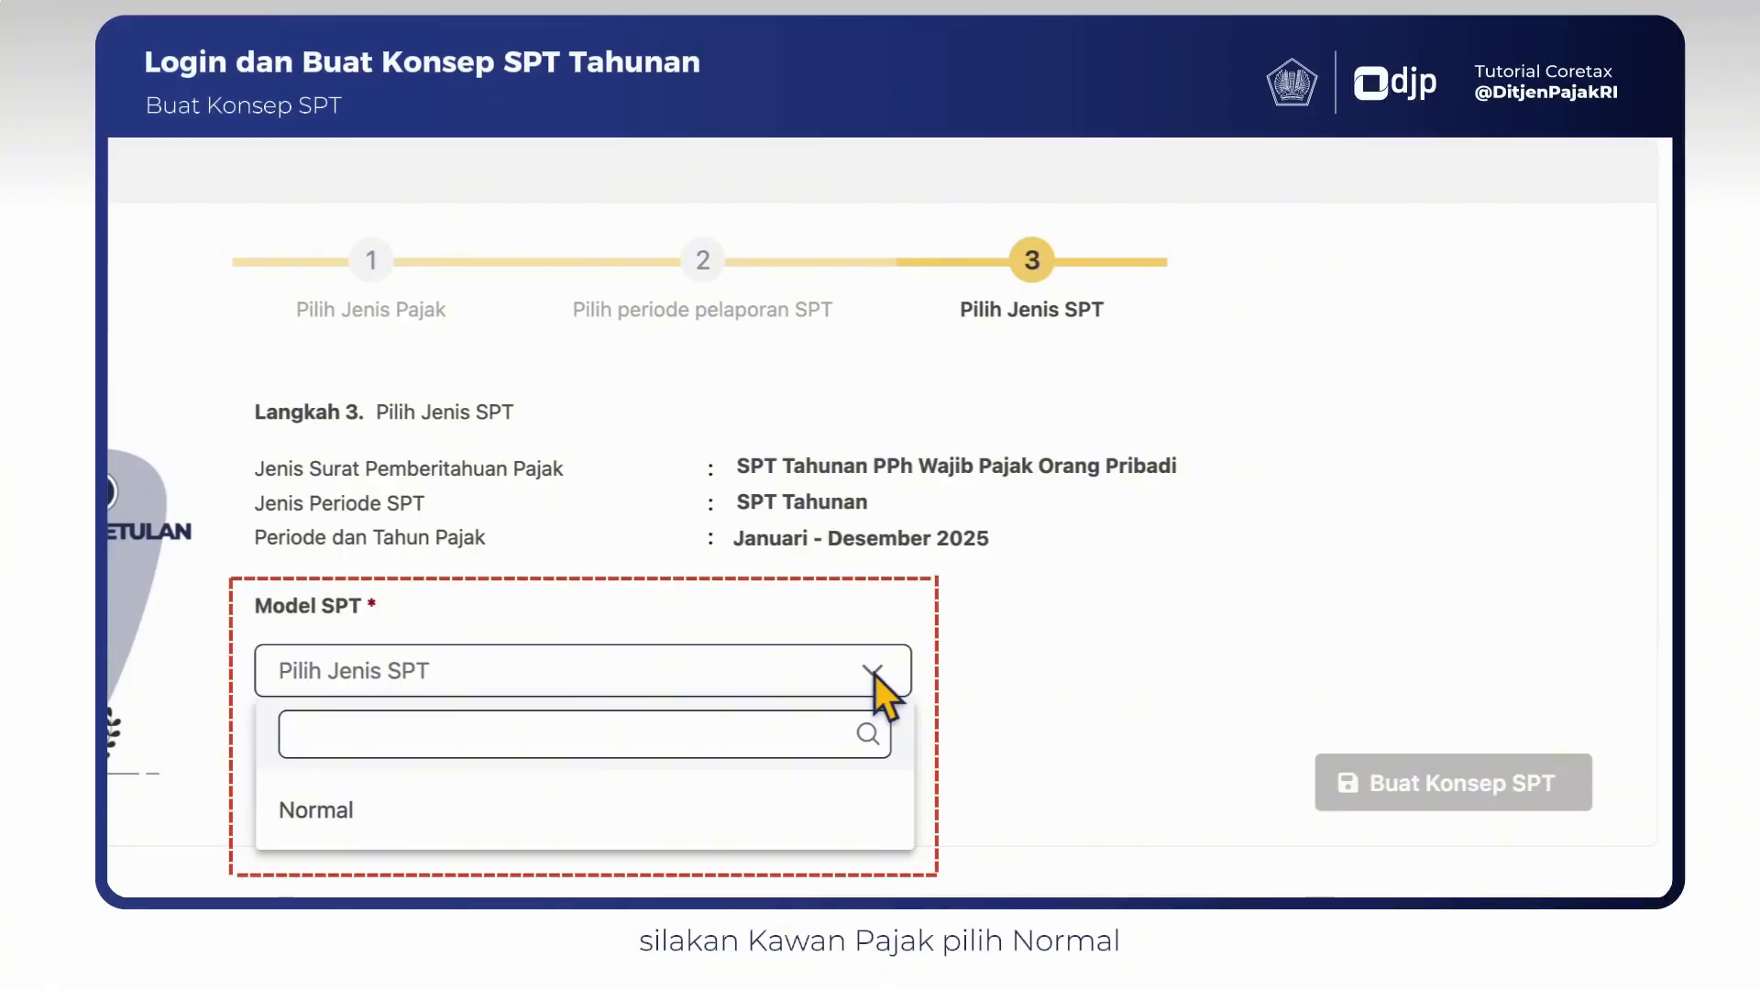
left_click(860, 807)
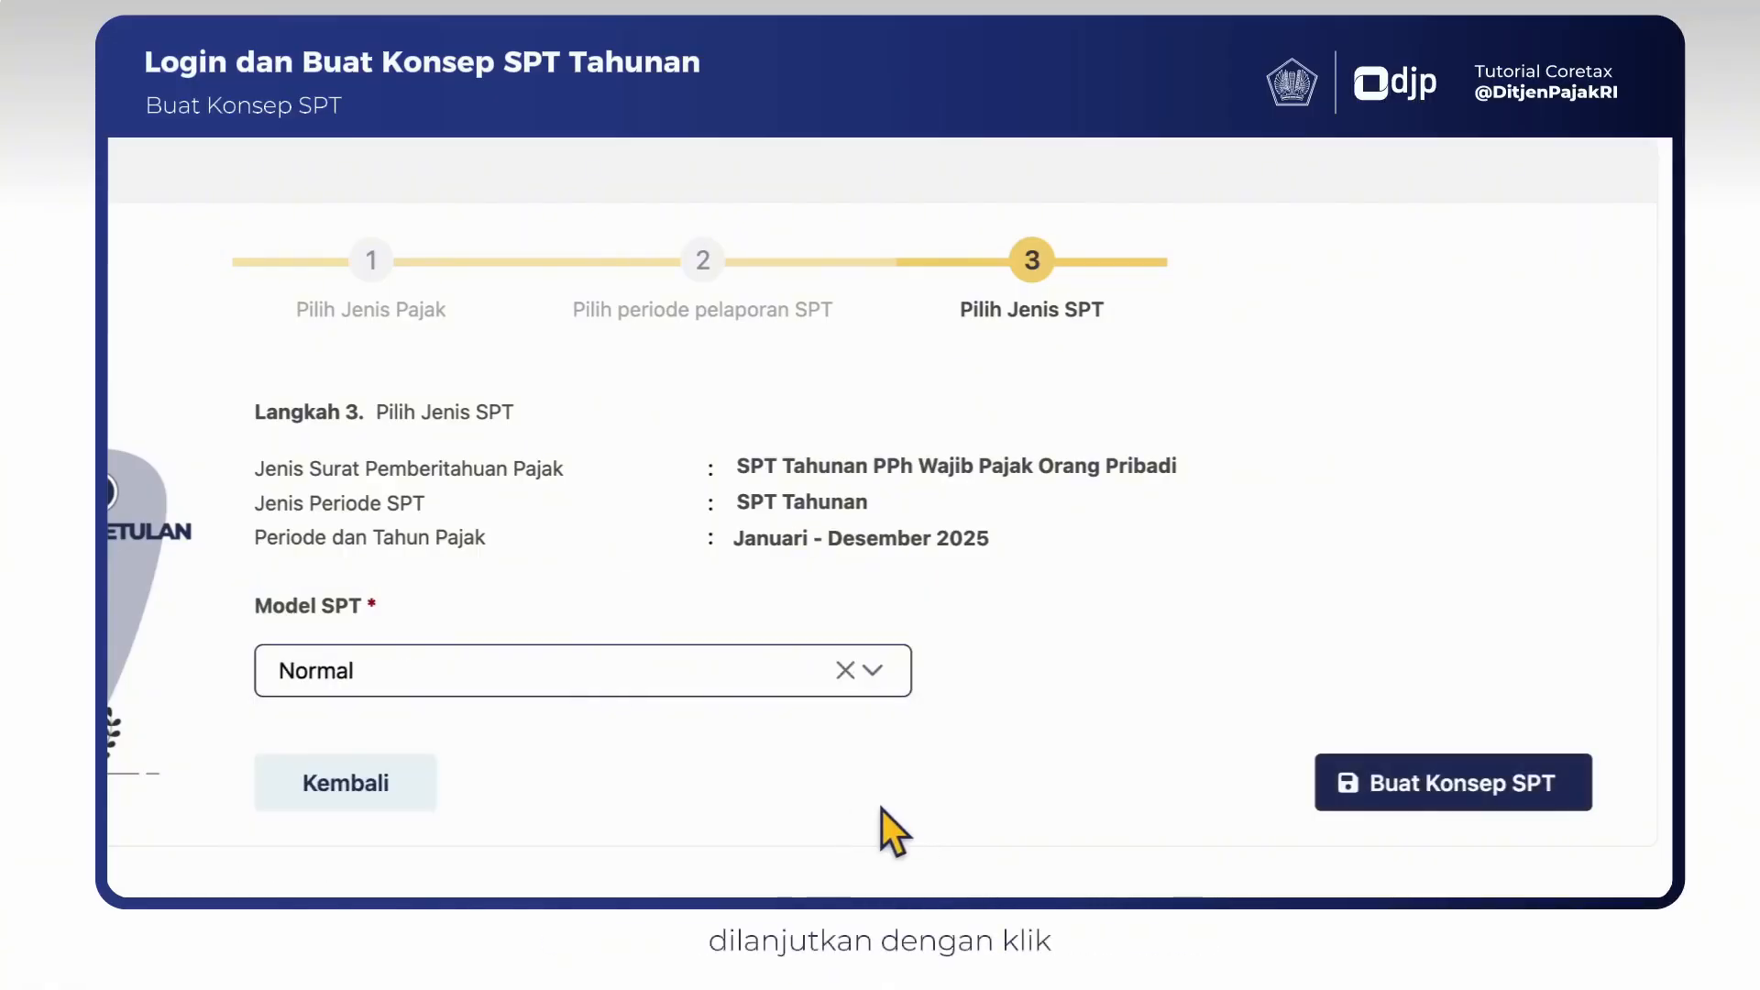
left_click(1466, 799)
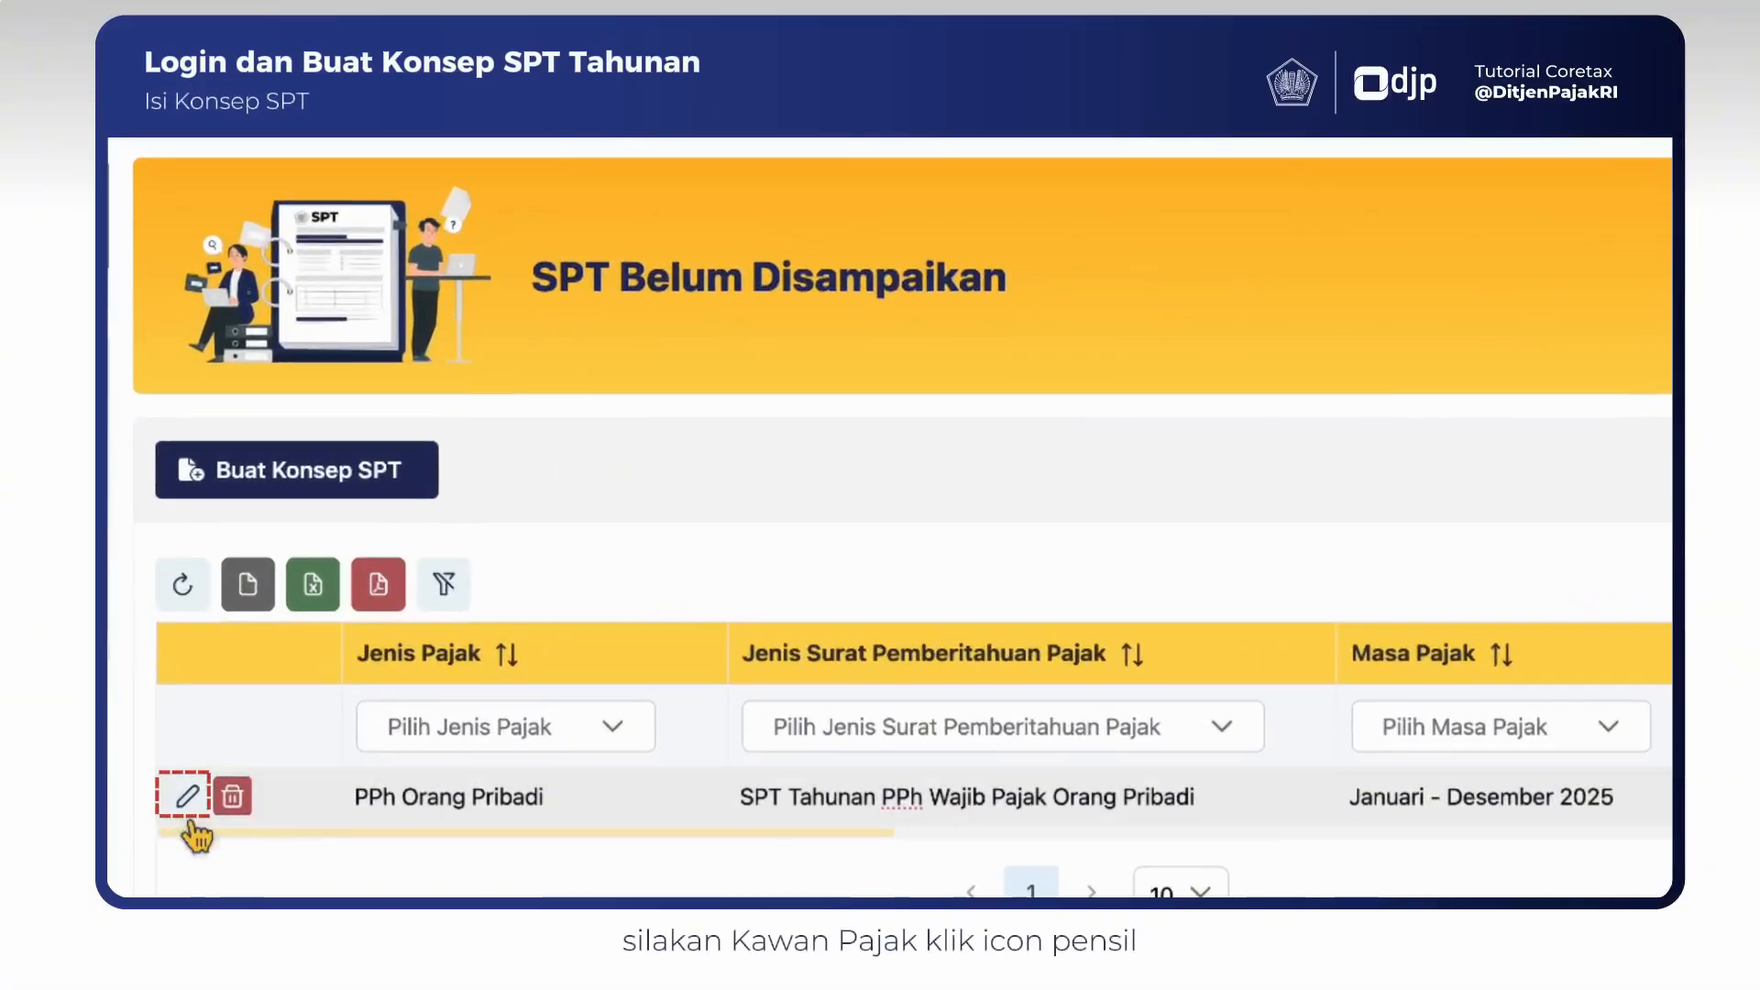
- Open the new PPh Orang Pribadi draft for editing and set its header to Pencatatan as the method and Kegiatan Usaha as the income source
left_click(194, 814)
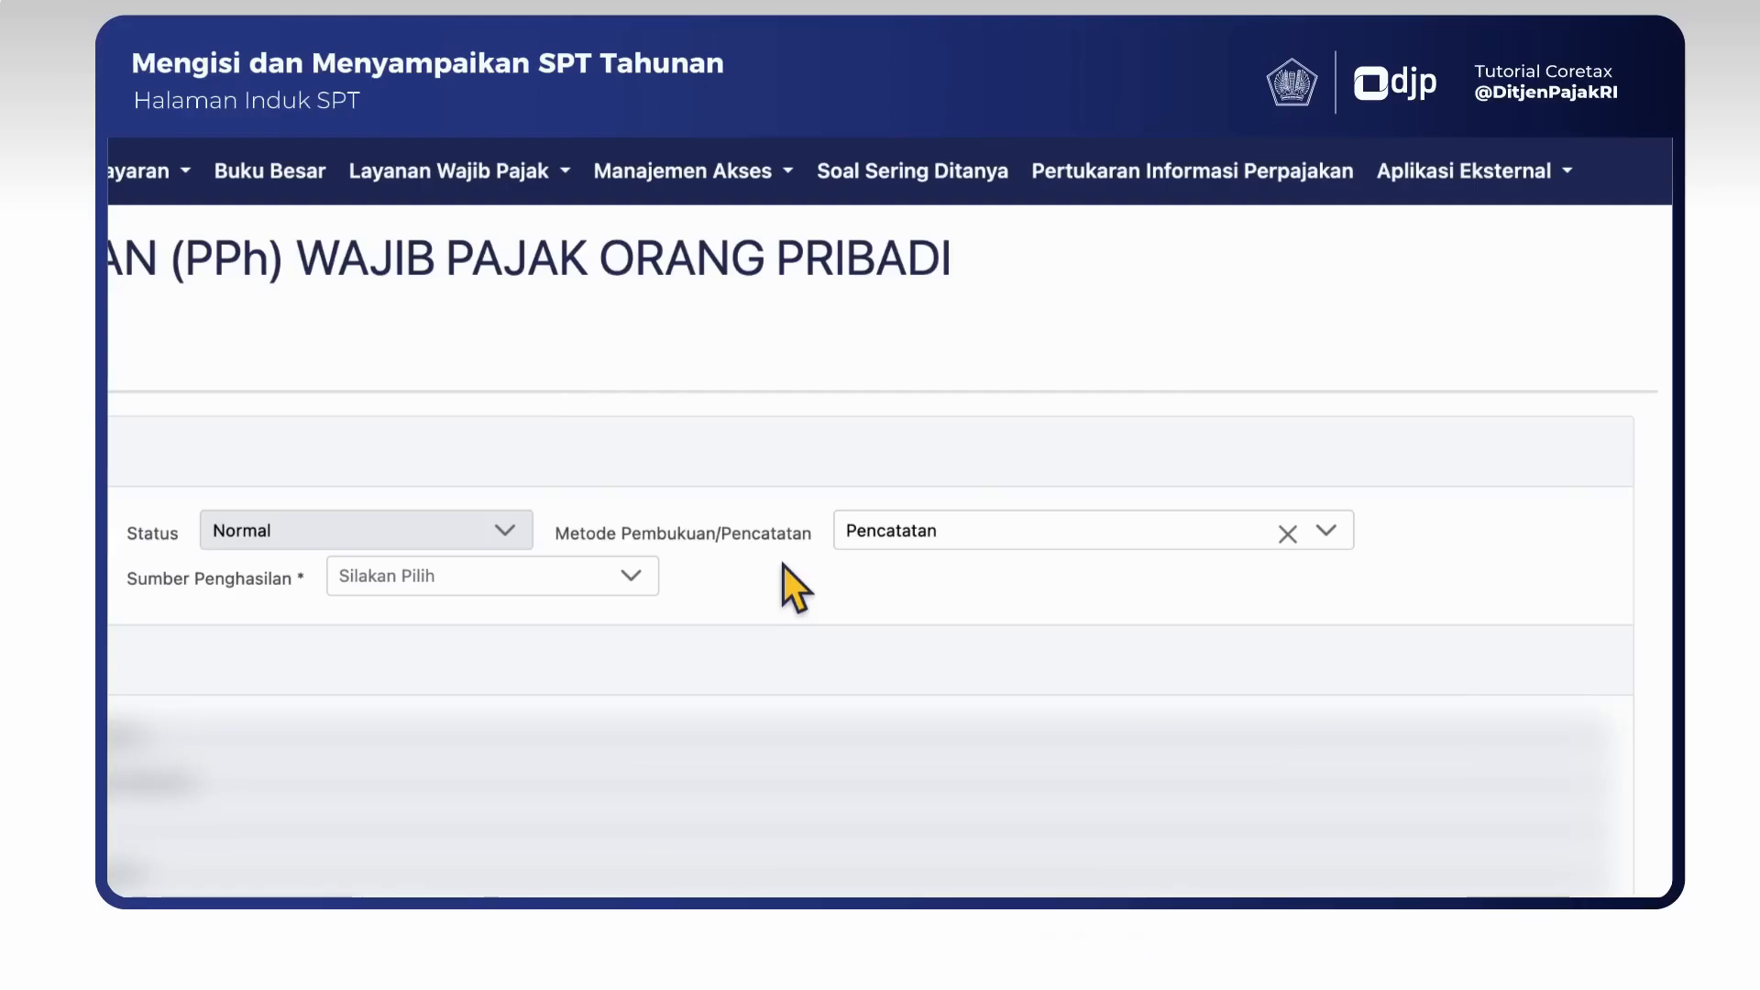
left_click(1059, 535)
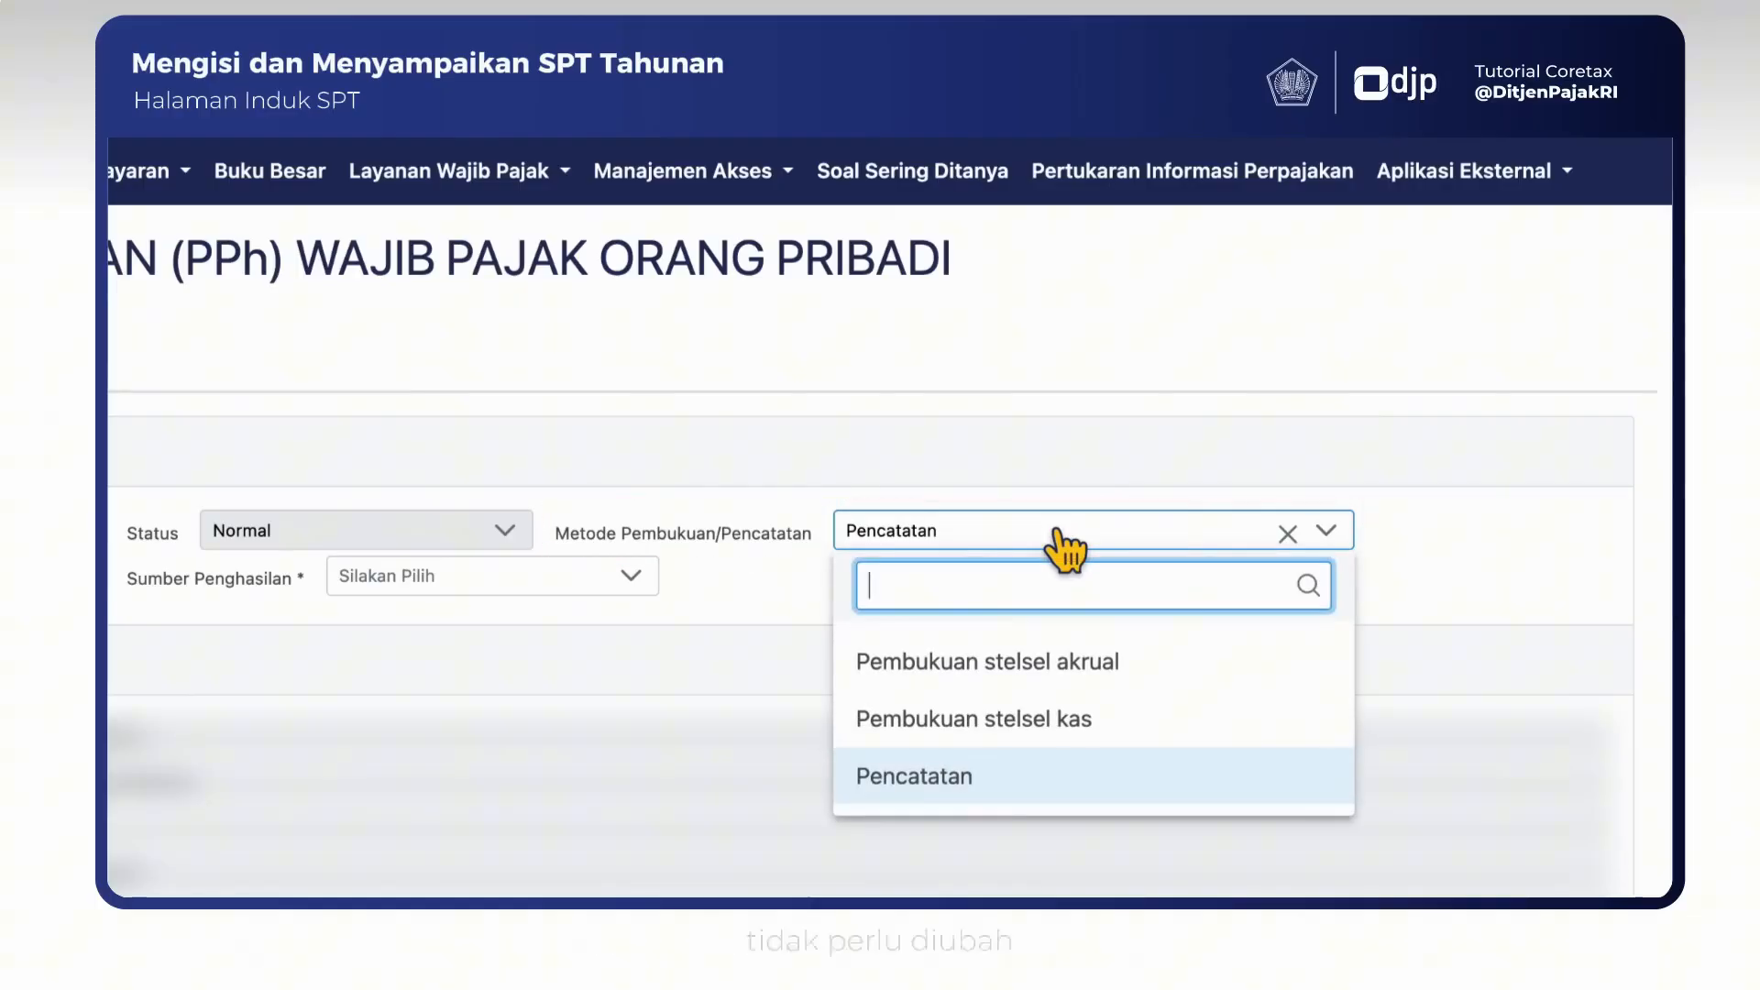
left_click(1047, 778)
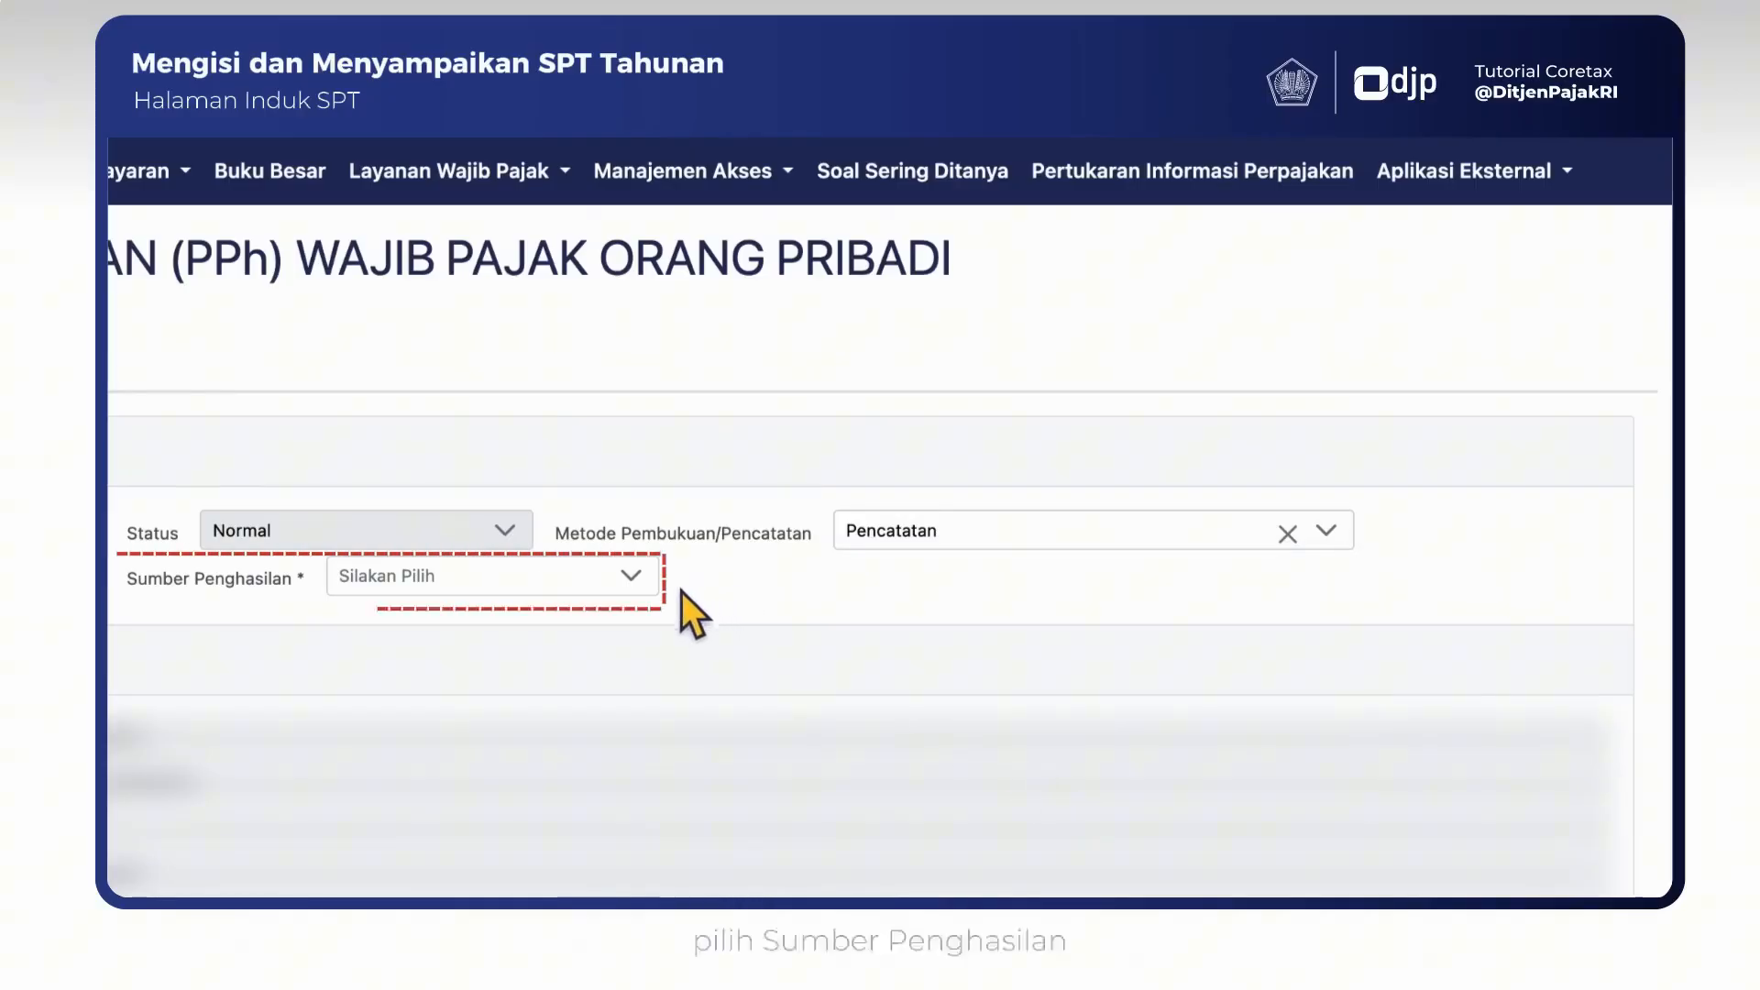
left_click(630, 577)
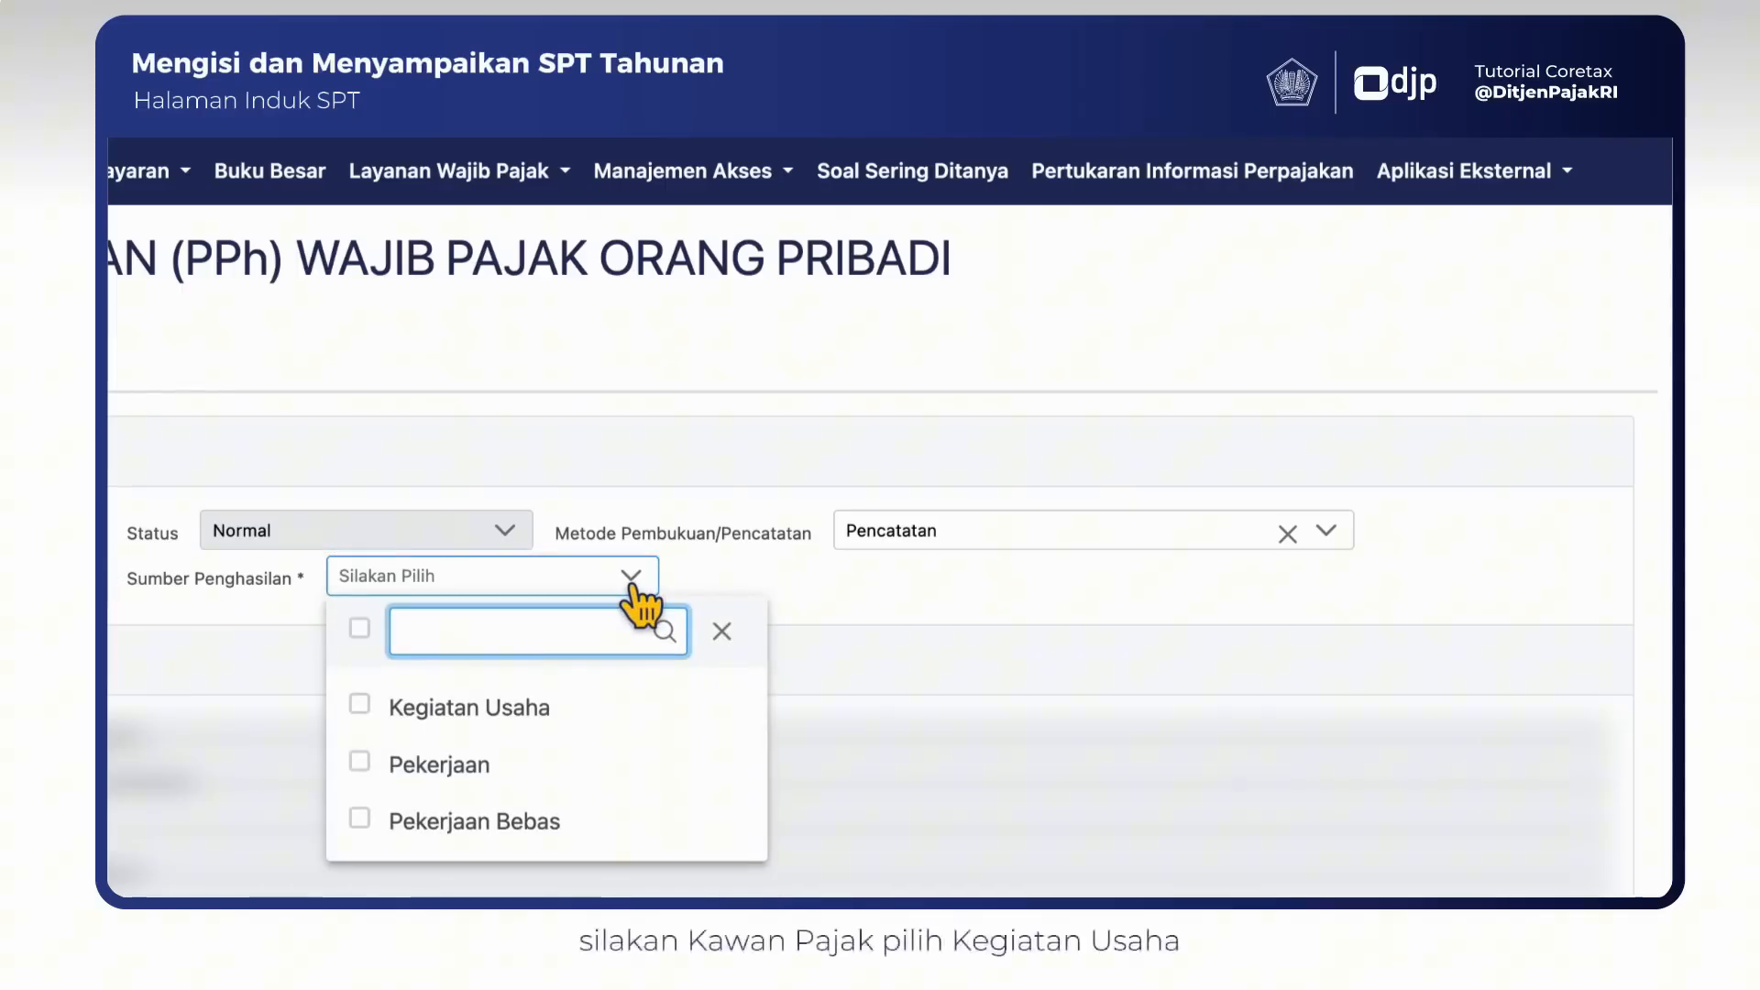
left_click(504, 708)
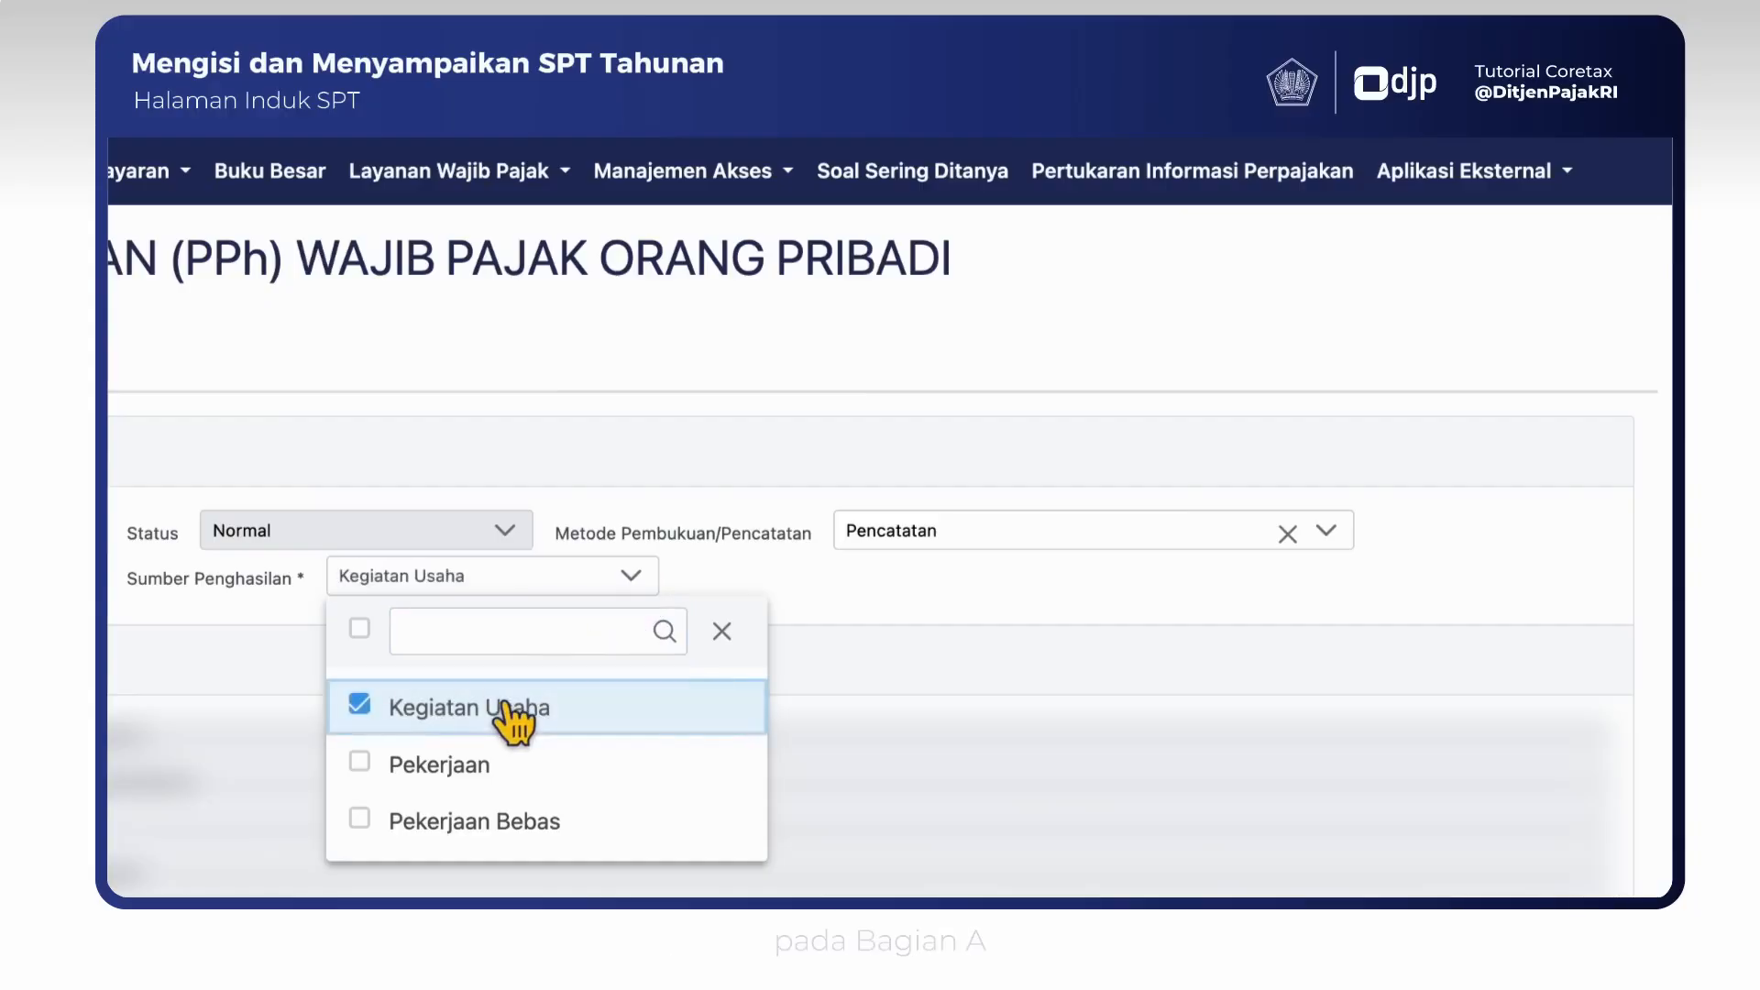
left_click(812, 607)
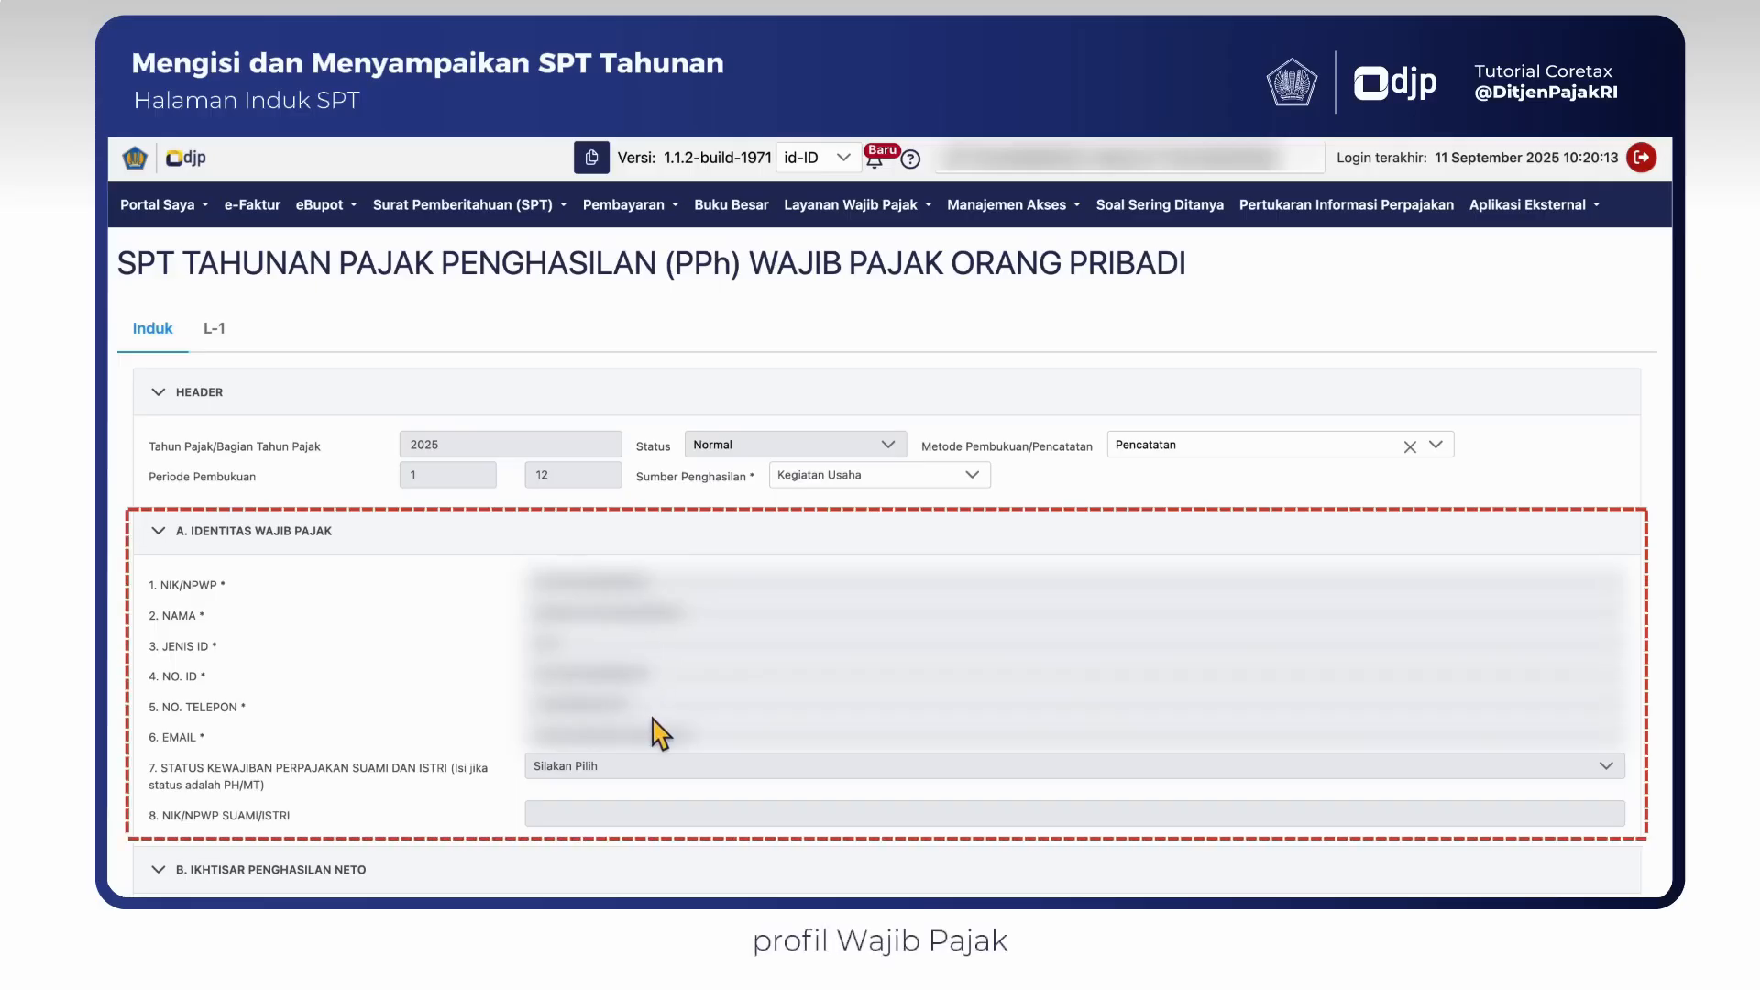
- In section B, answer Tidak to 1.a on employment income and Ya to 1.b.1 on business or freelance income
scroll(653, 720, "down", 4)
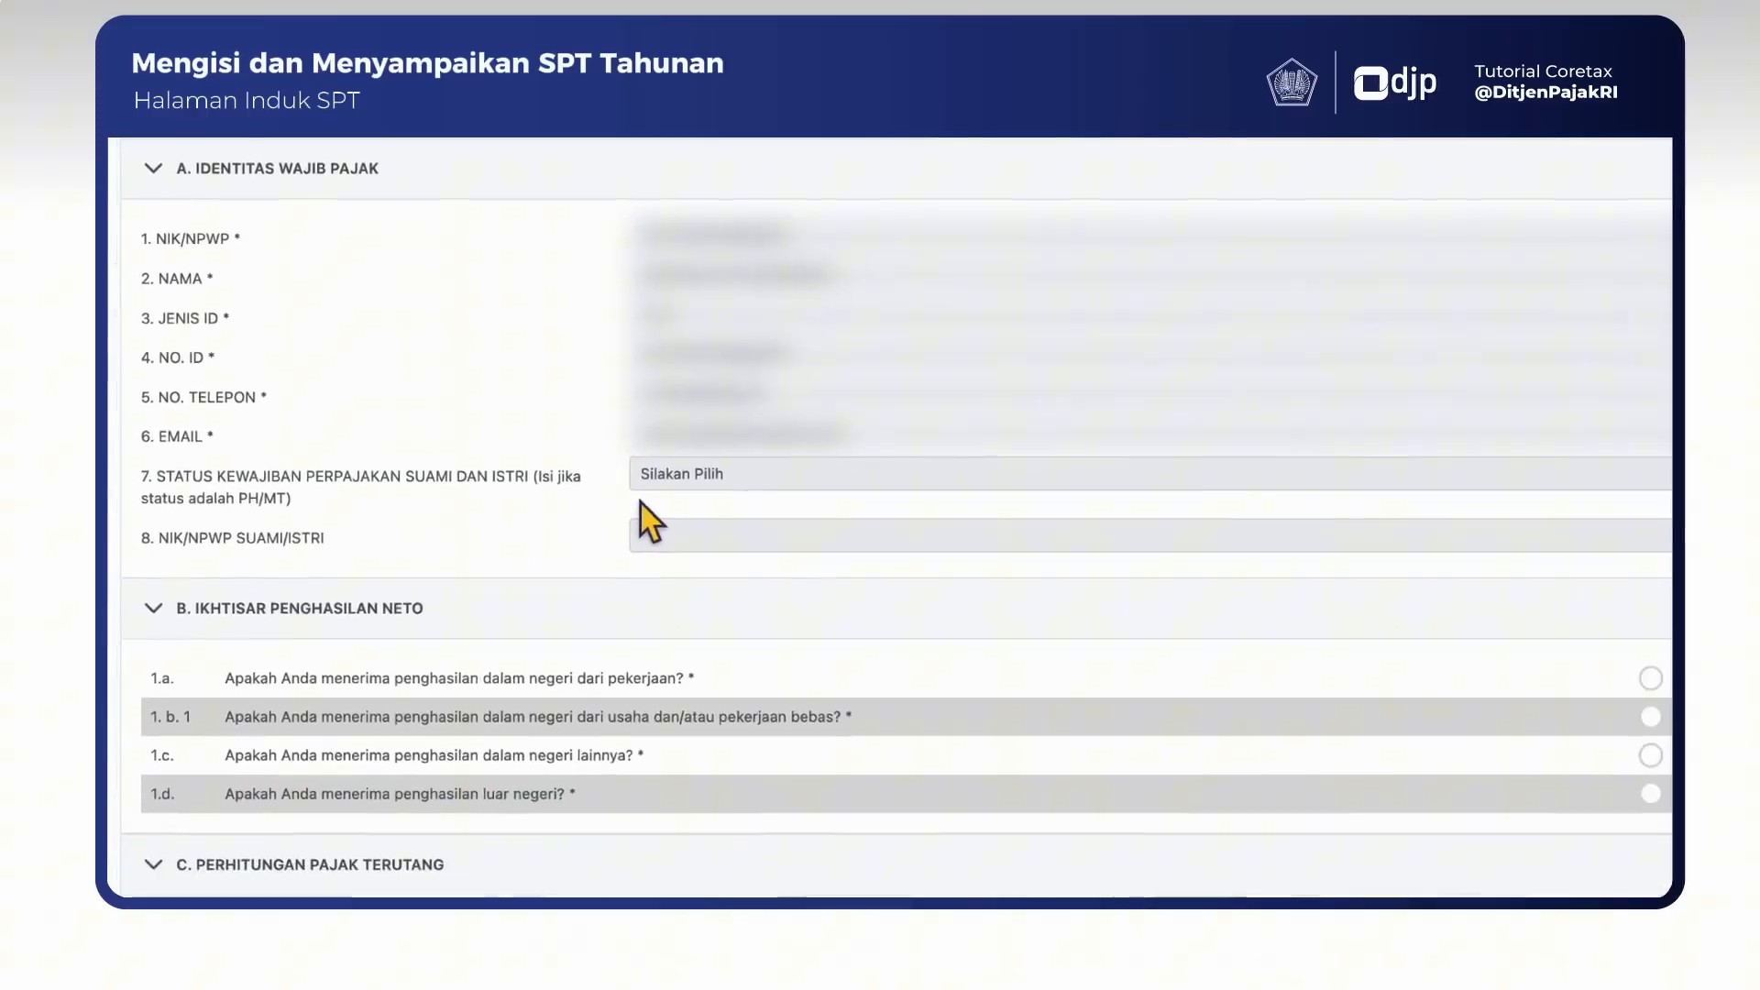
scroll(541, 431, "down", 1)
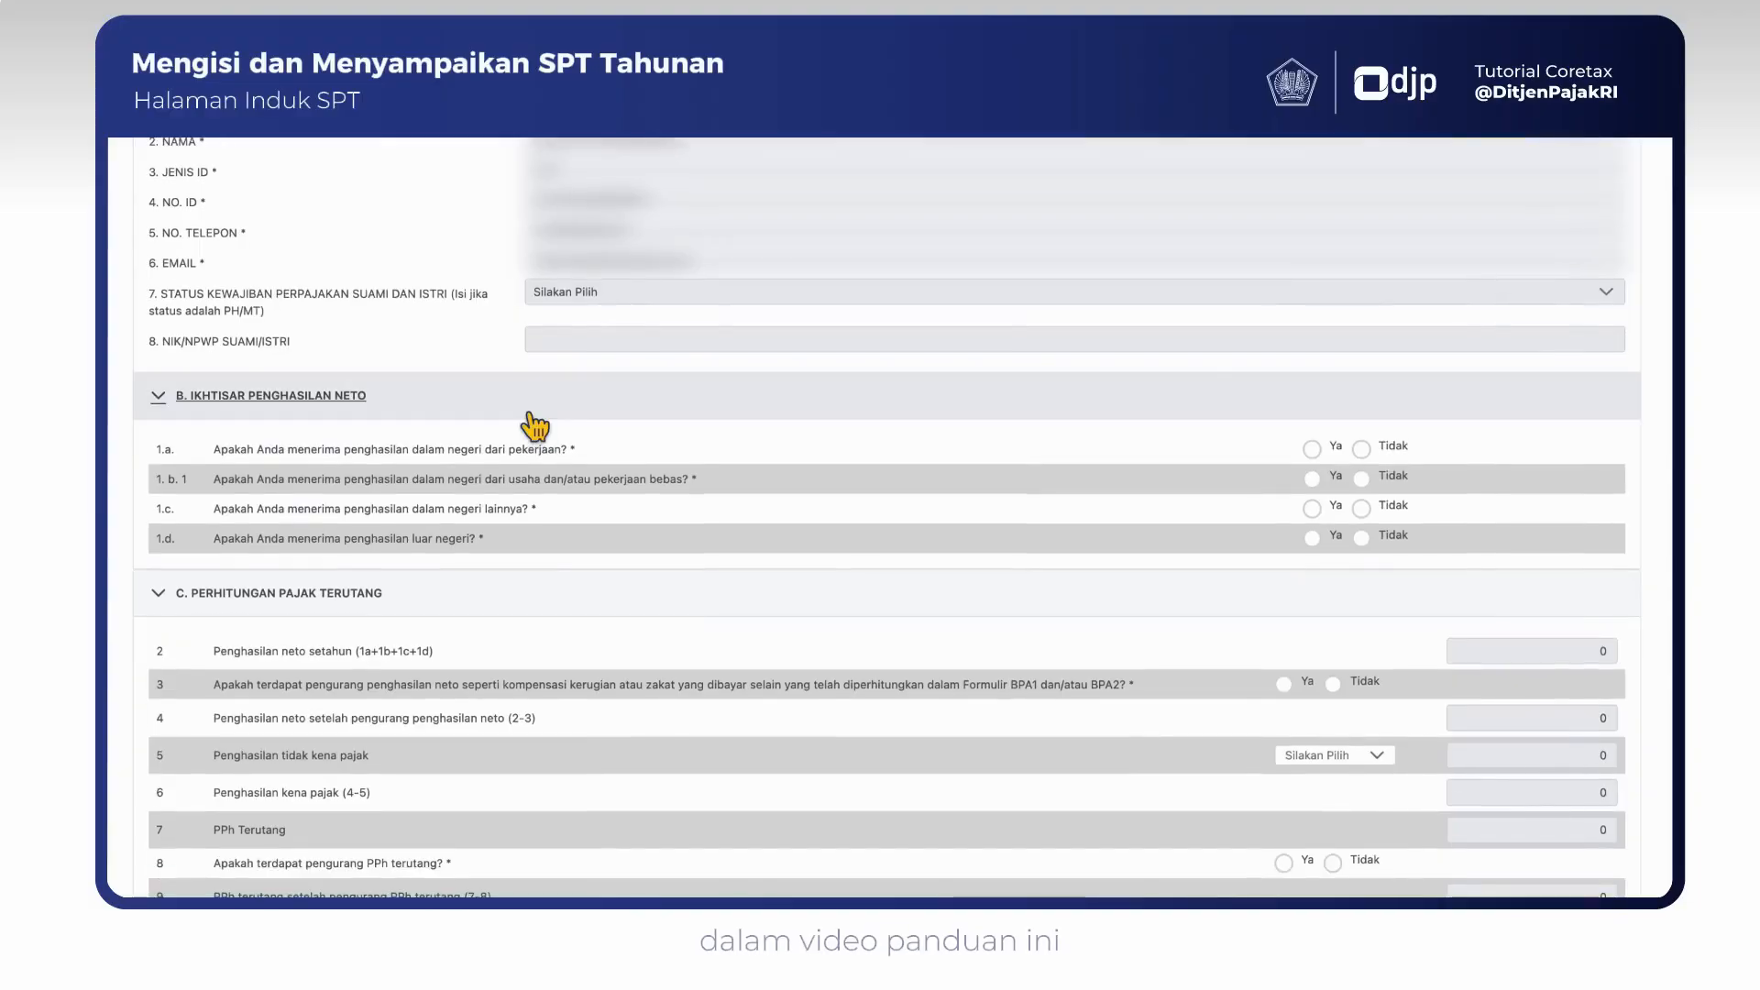
scroll(536, 426, "down", 3)
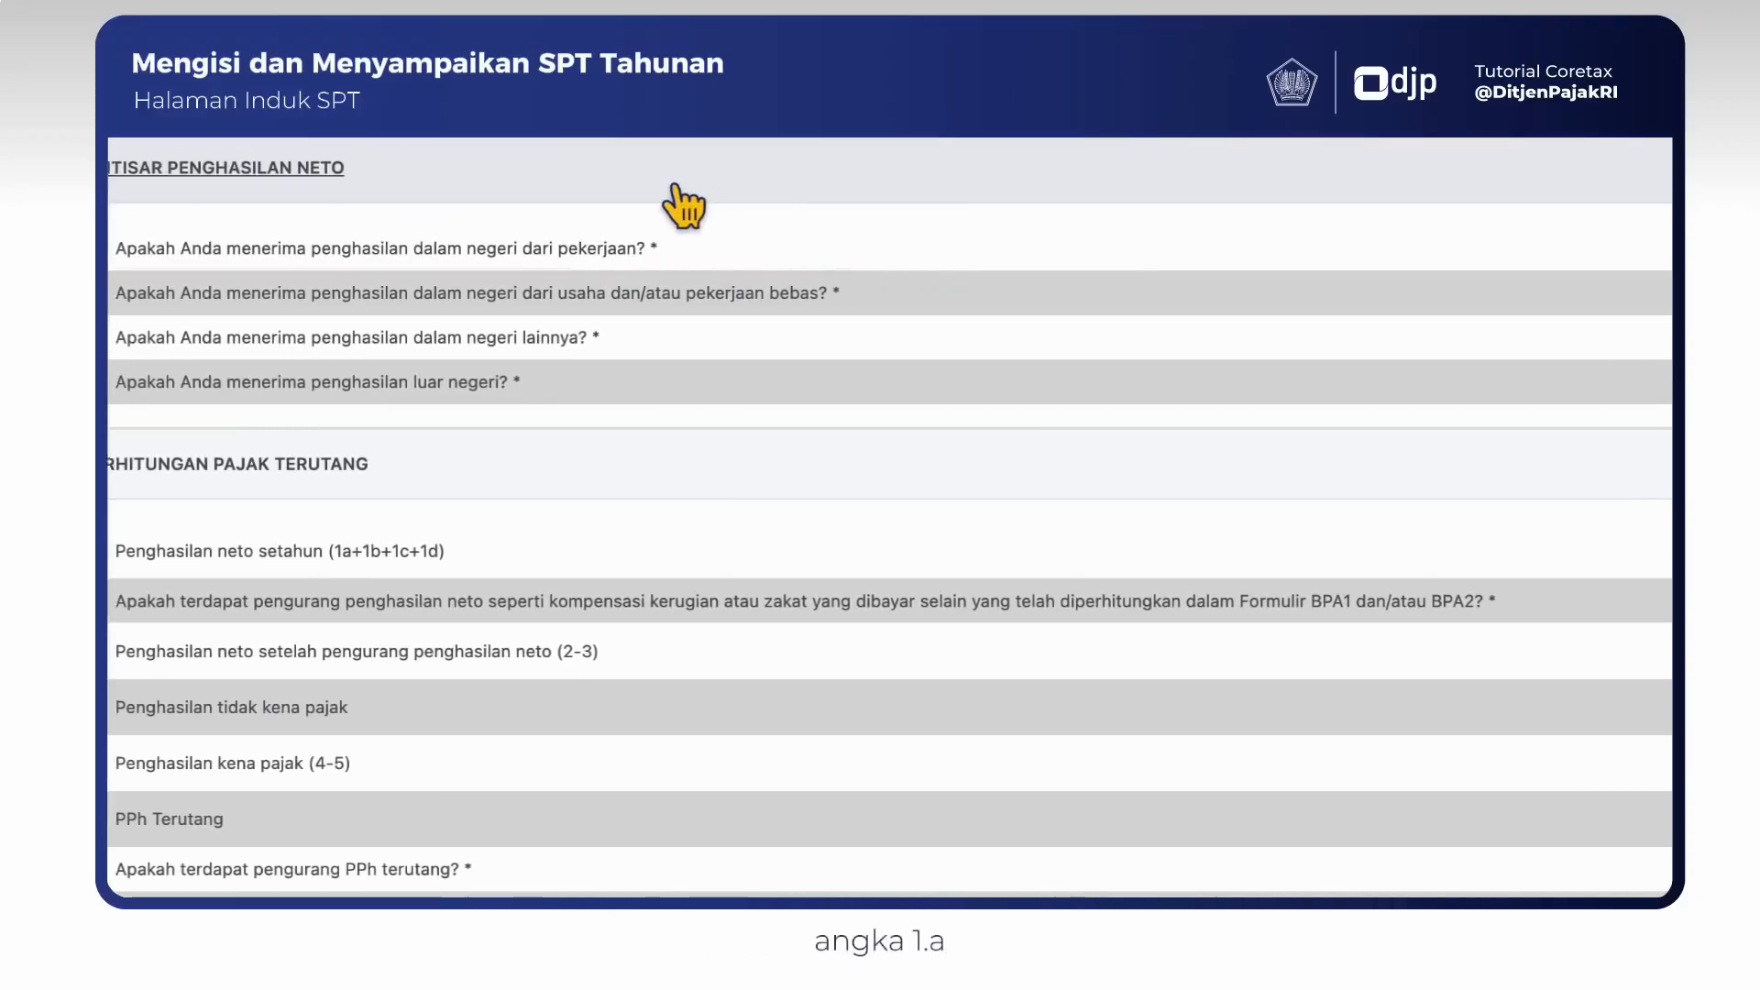
left_click(1311, 247)
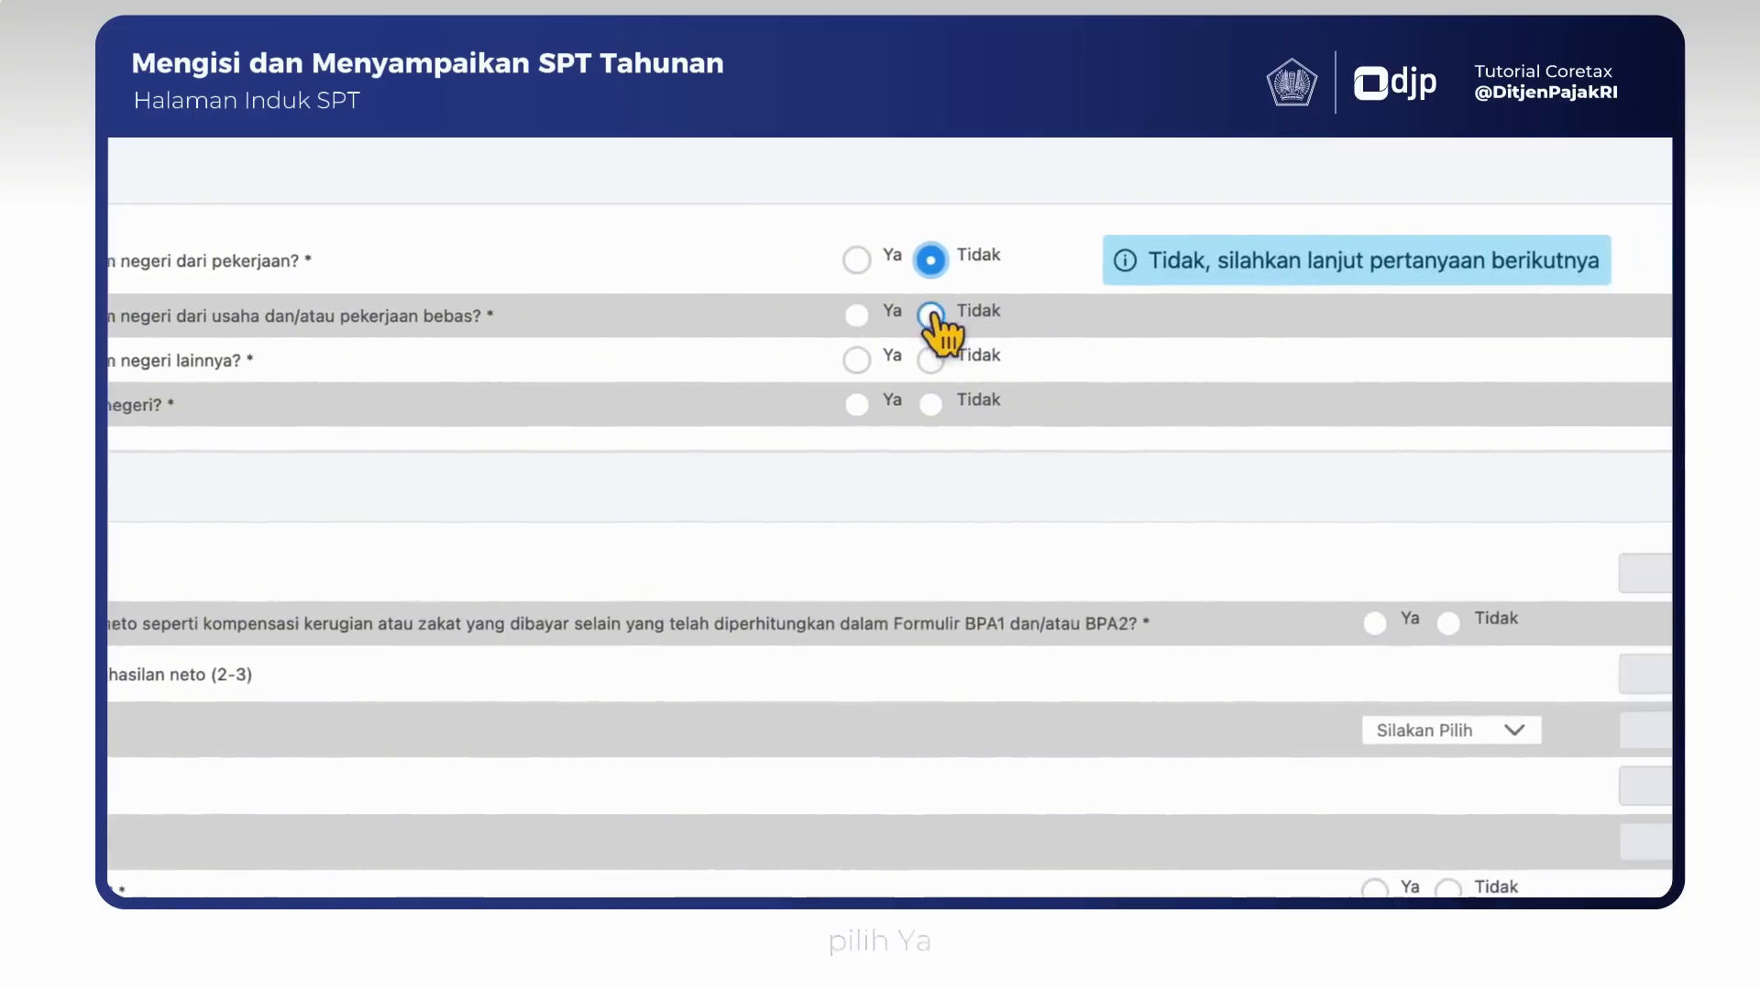
left_click(805, 318)
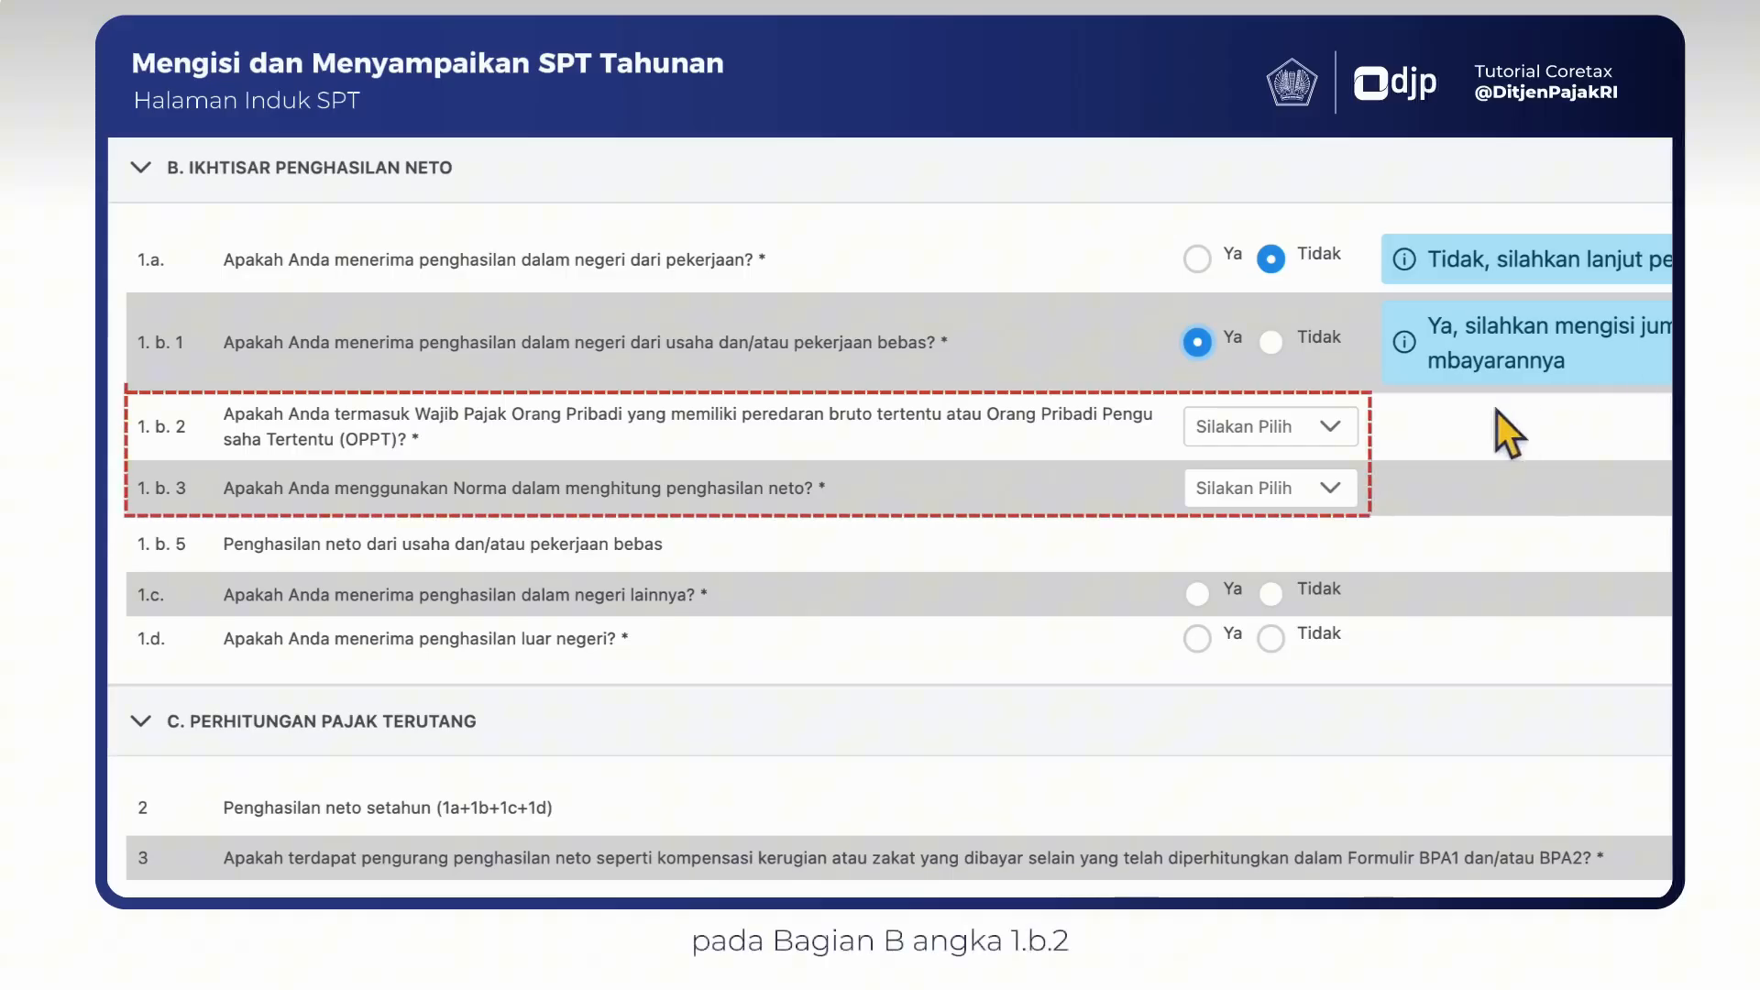
- Answer 1.b.2 with Ya for peredaran bruto tertentu under final tax, and 1.b.3 with Tidak for only final-taxed business income without pembukuan
left_click(1329, 427)
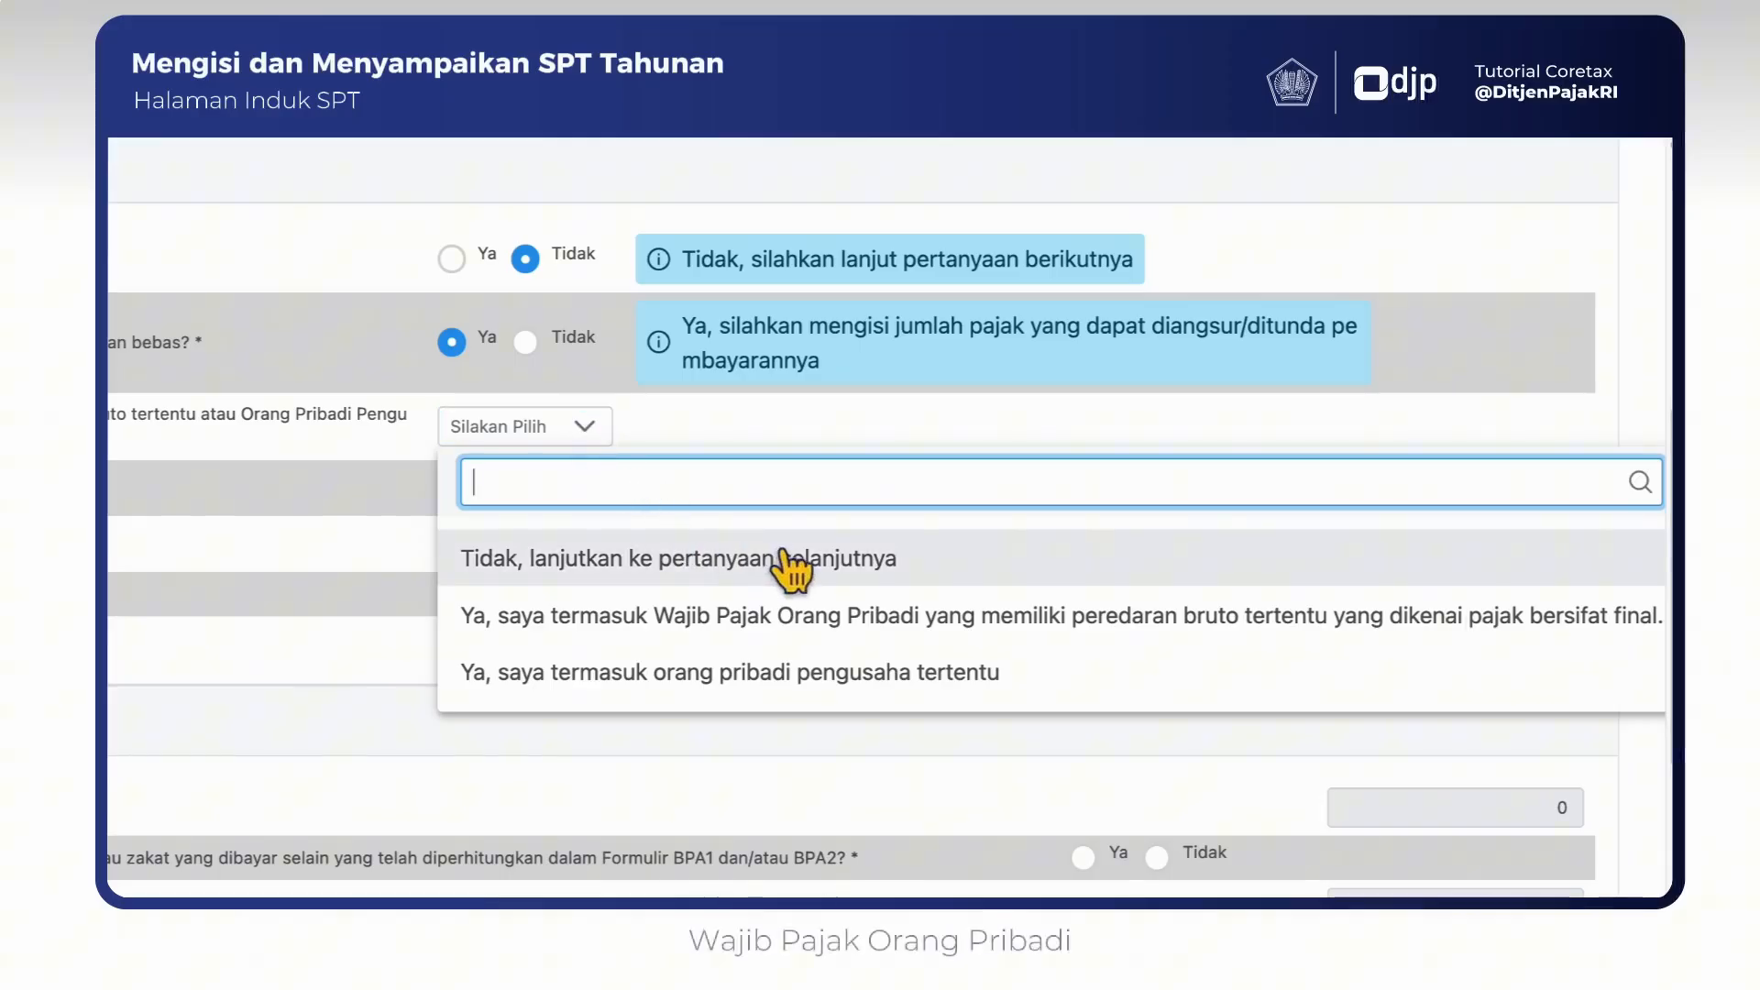
left_click(1061, 632)
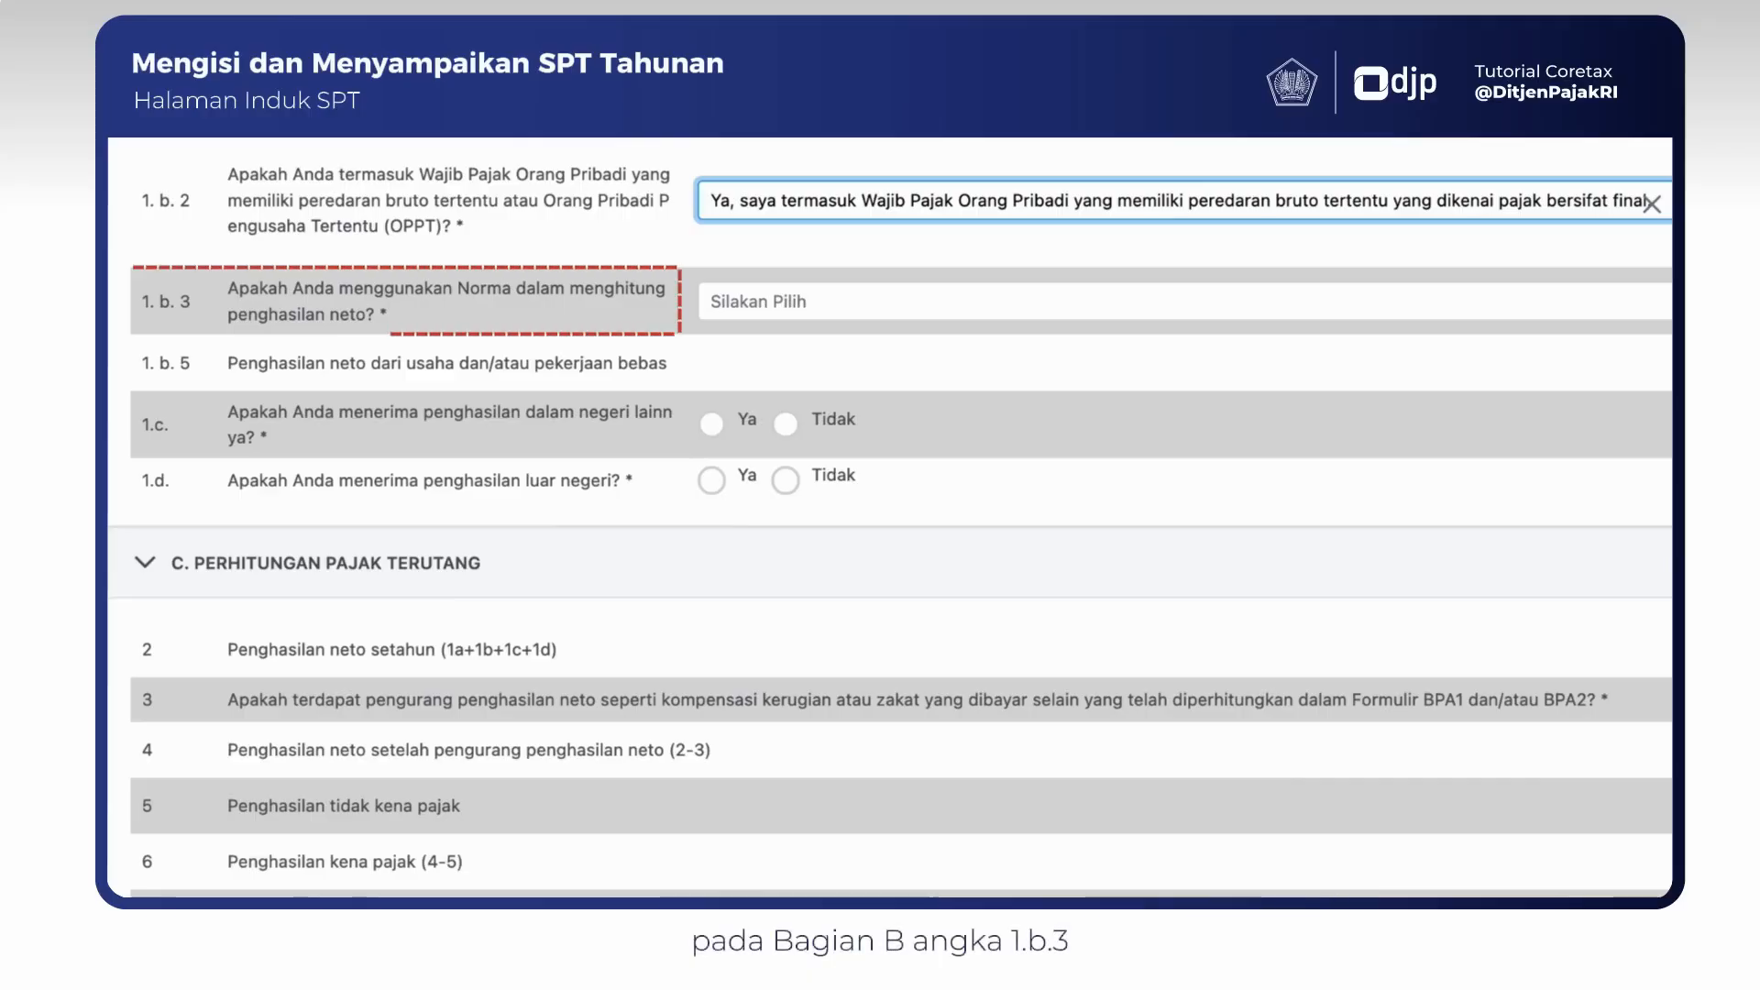
left_click(1642, 314)
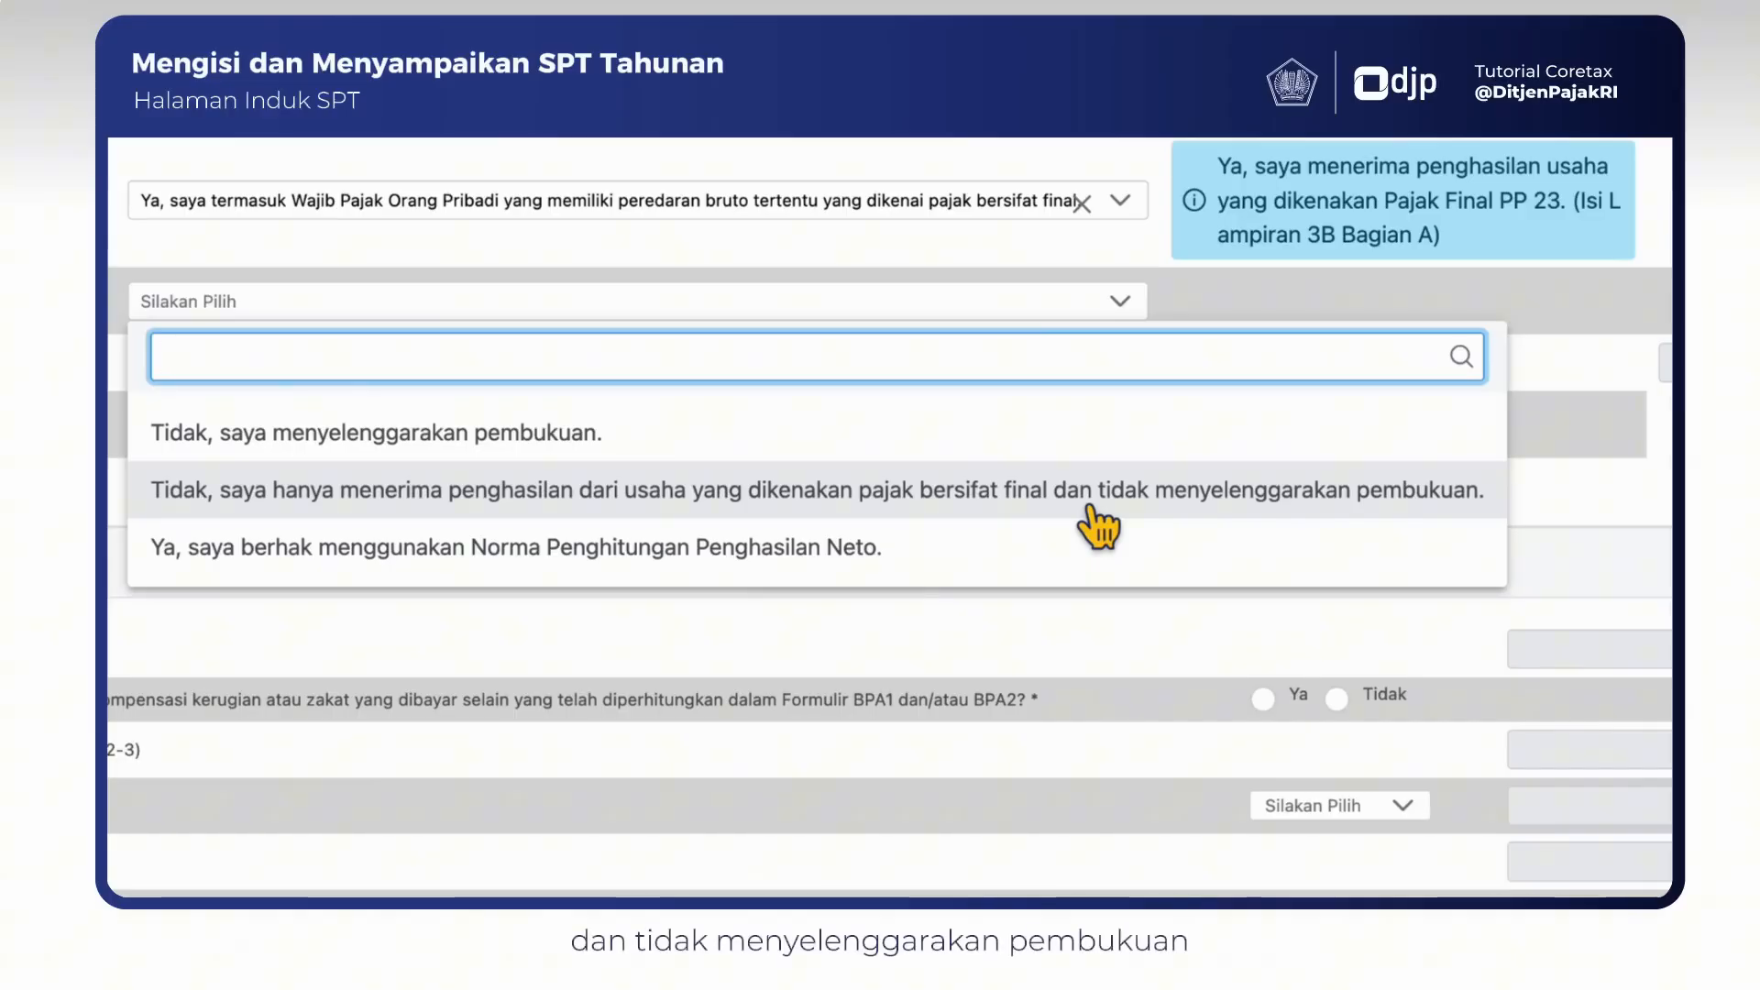
left_click(1089, 506)
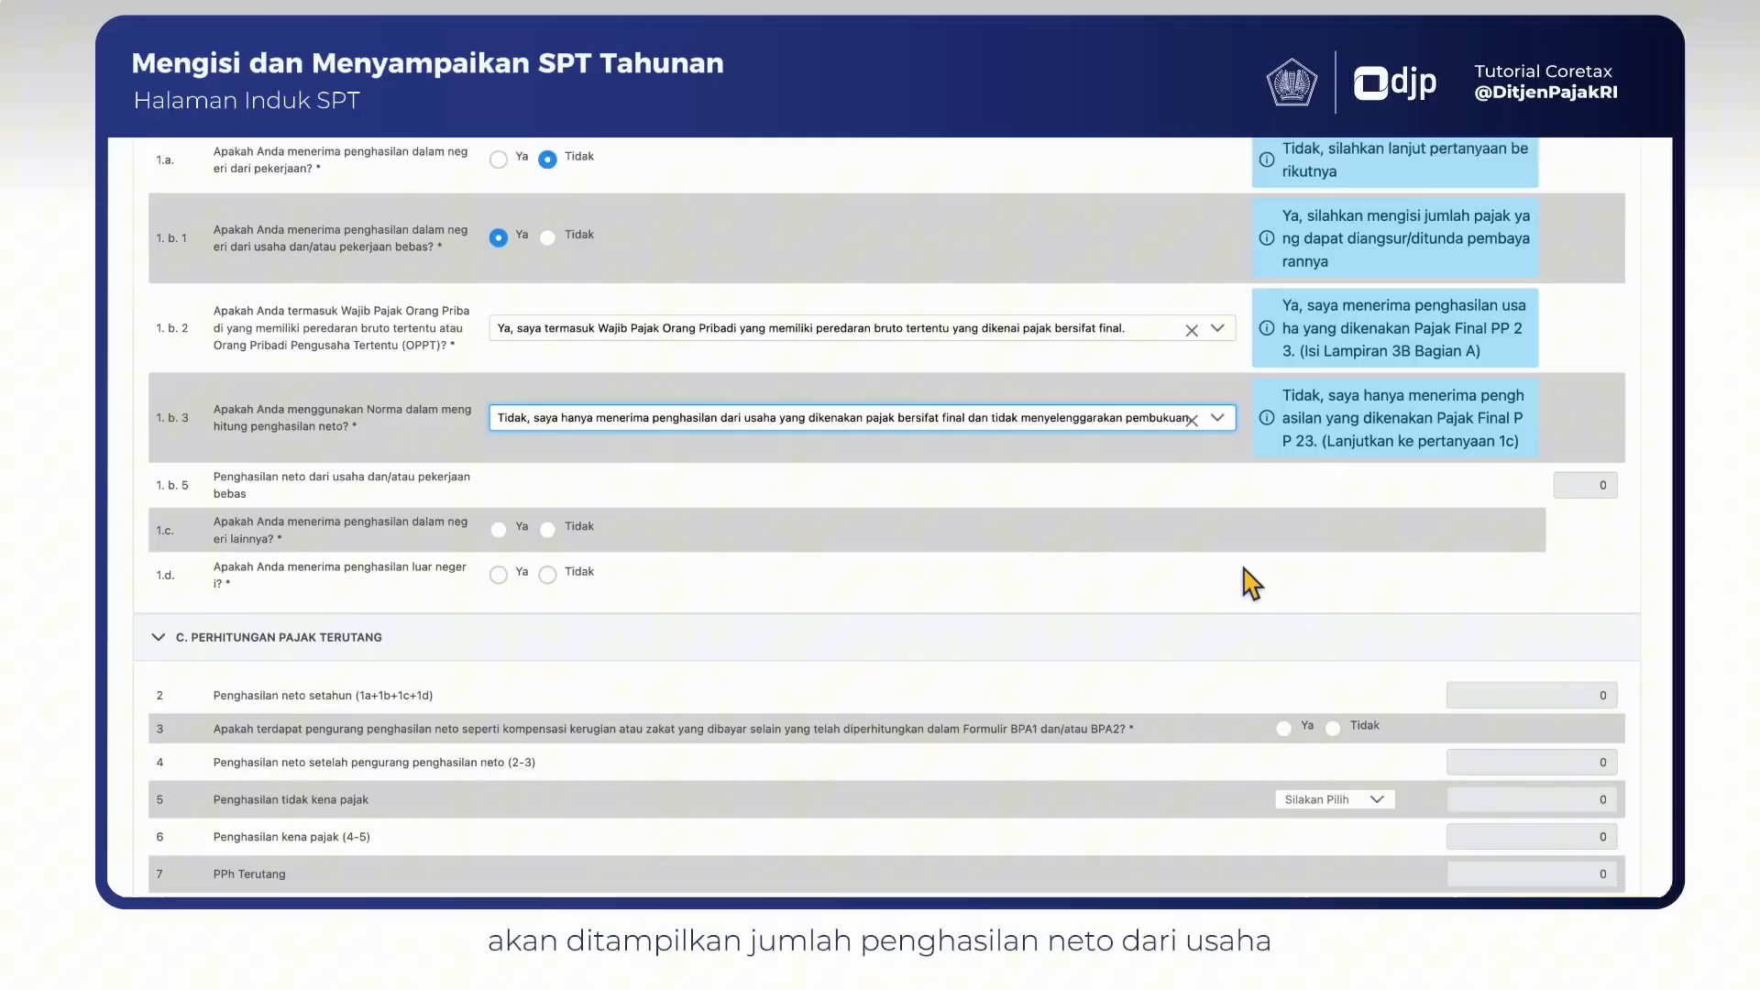
- Answer Tidak to 1.c on other domestic income and 1.d on foreign income
scroll(1252, 583, "down", 3)
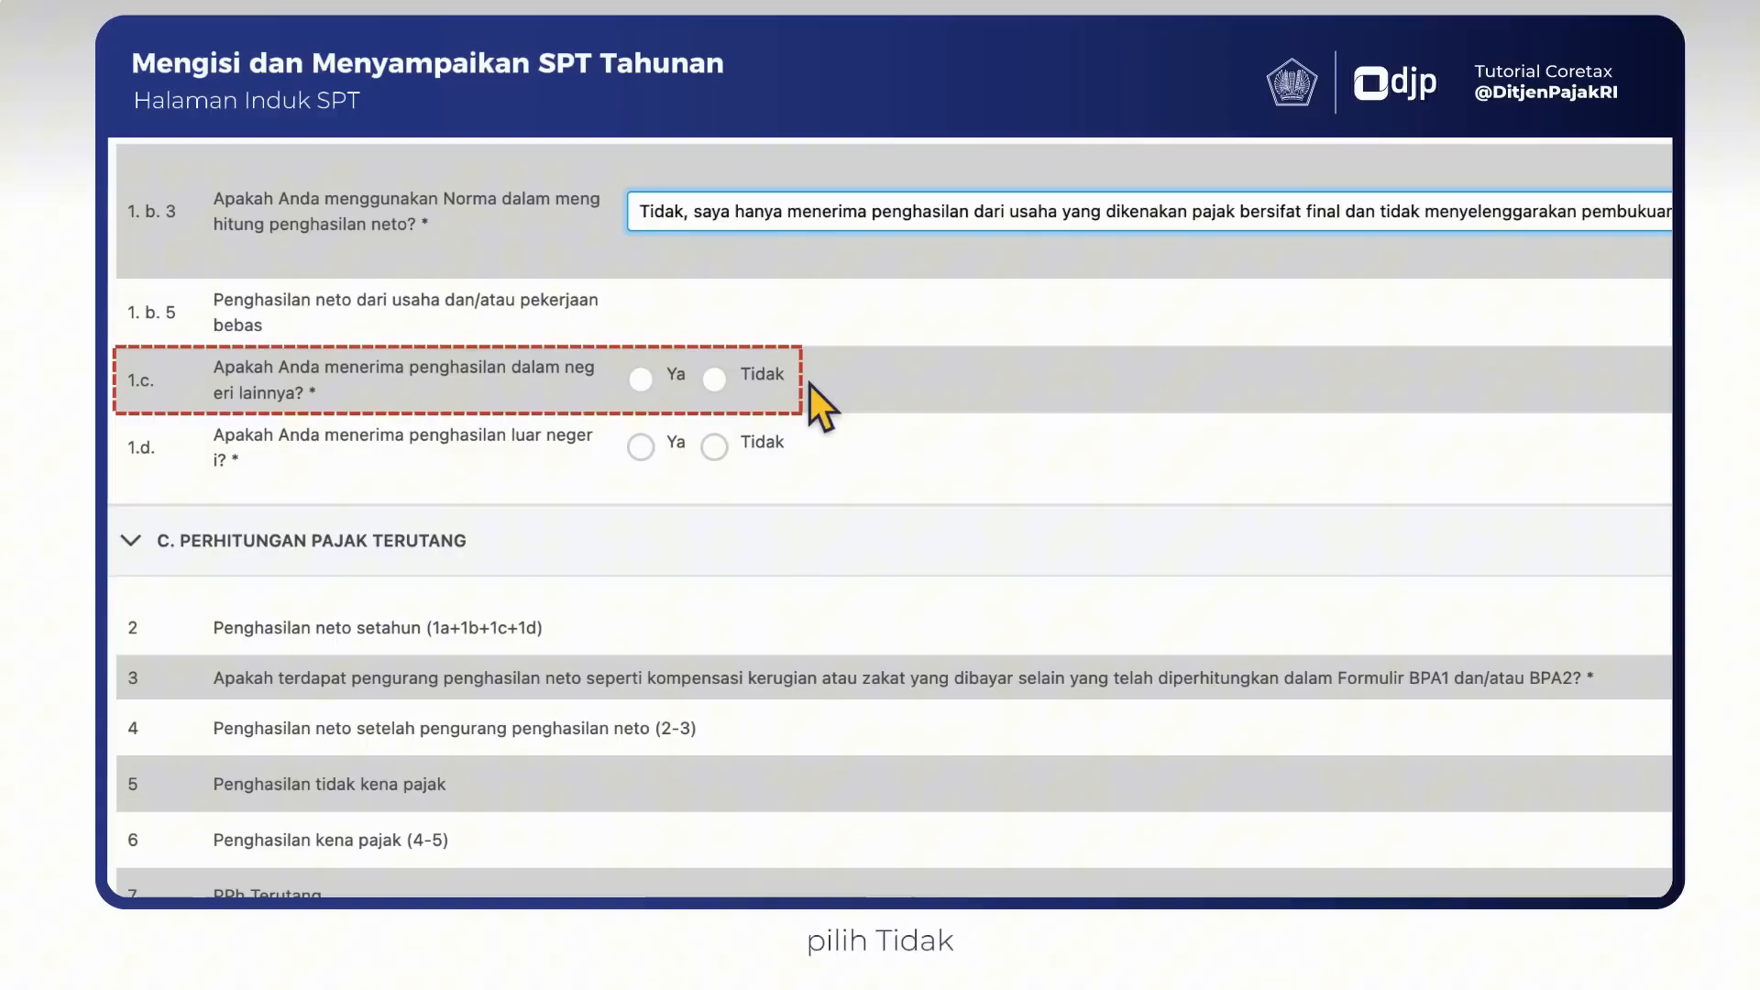
left_click(714, 378)
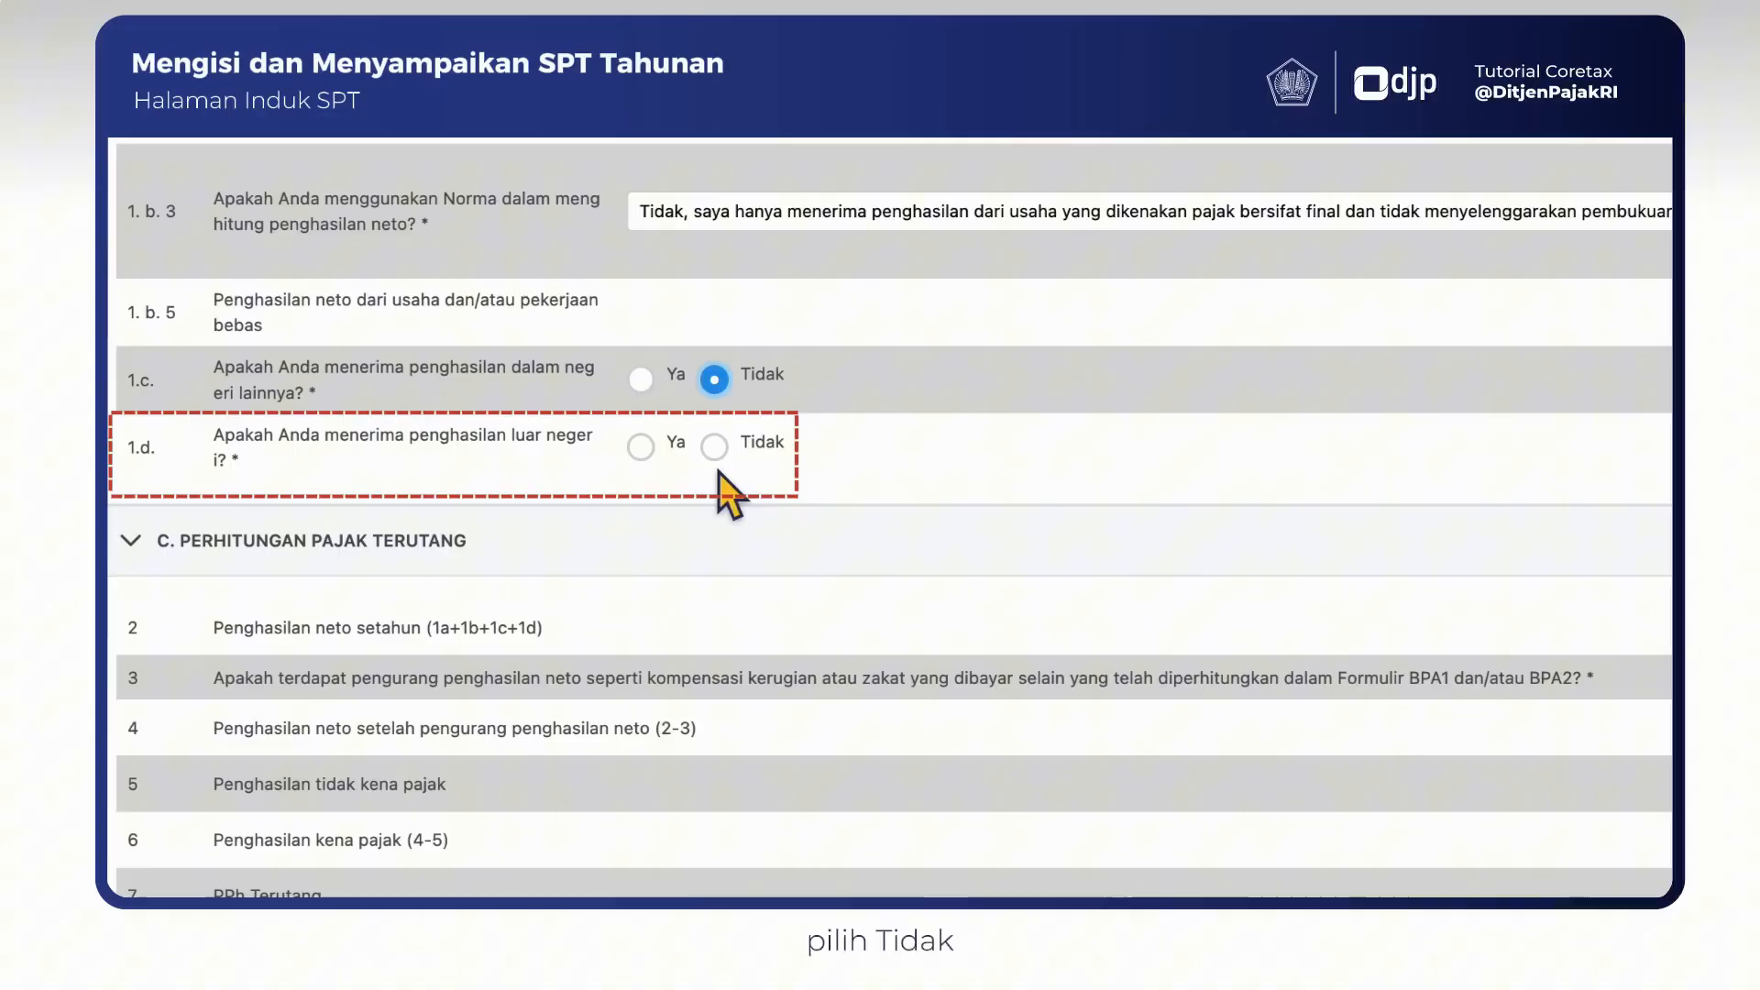
left_click(715, 446)
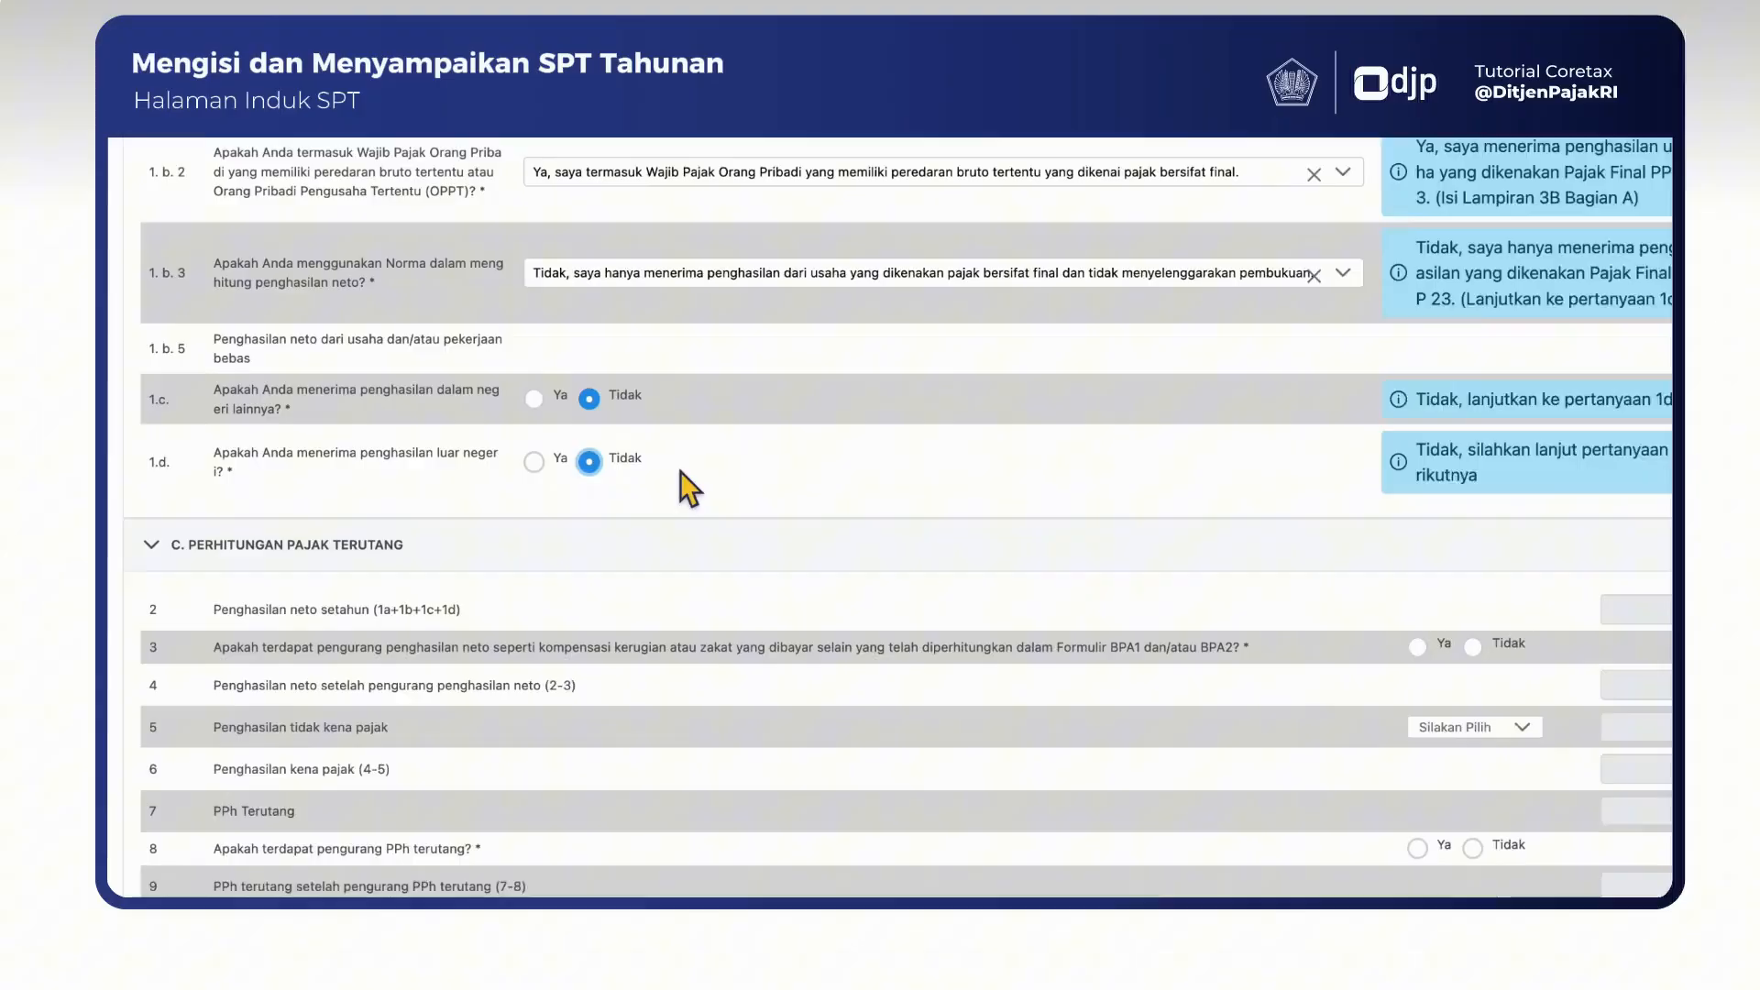
- In section C, answer Tidak to question 3 on net income deductions and question 8 on reductions of the tax due
scroll(636, 484, "down", 4)
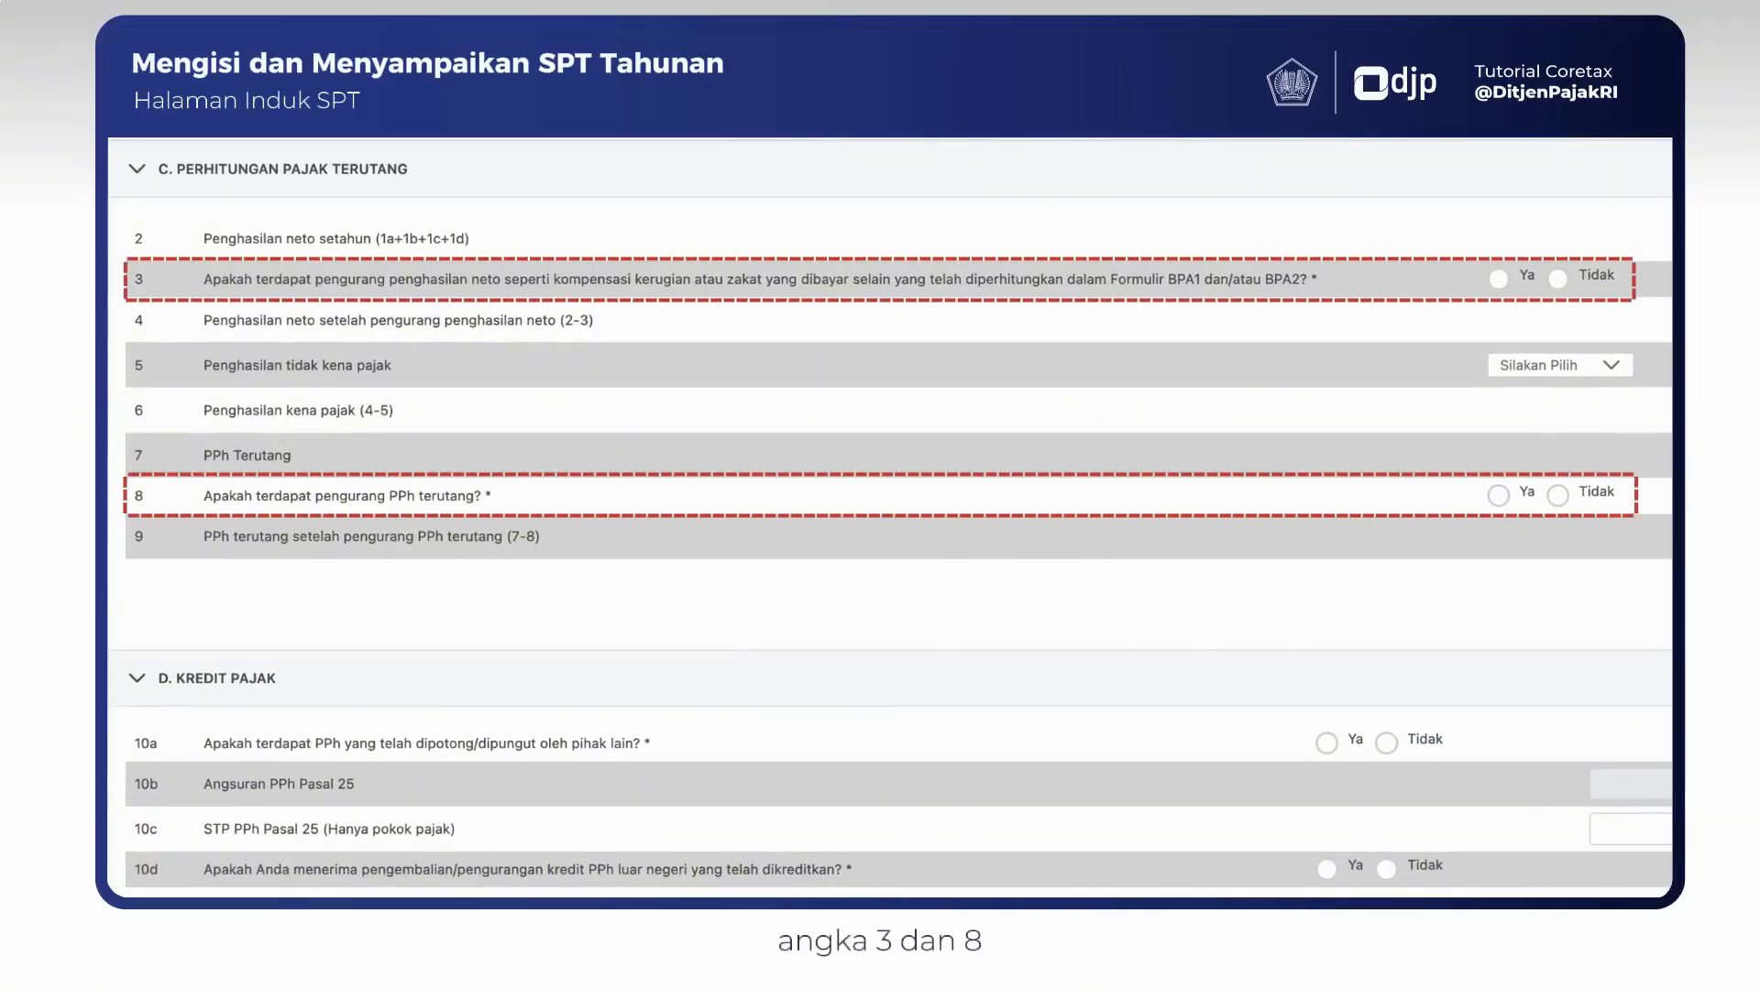
left_click(1558, 279)
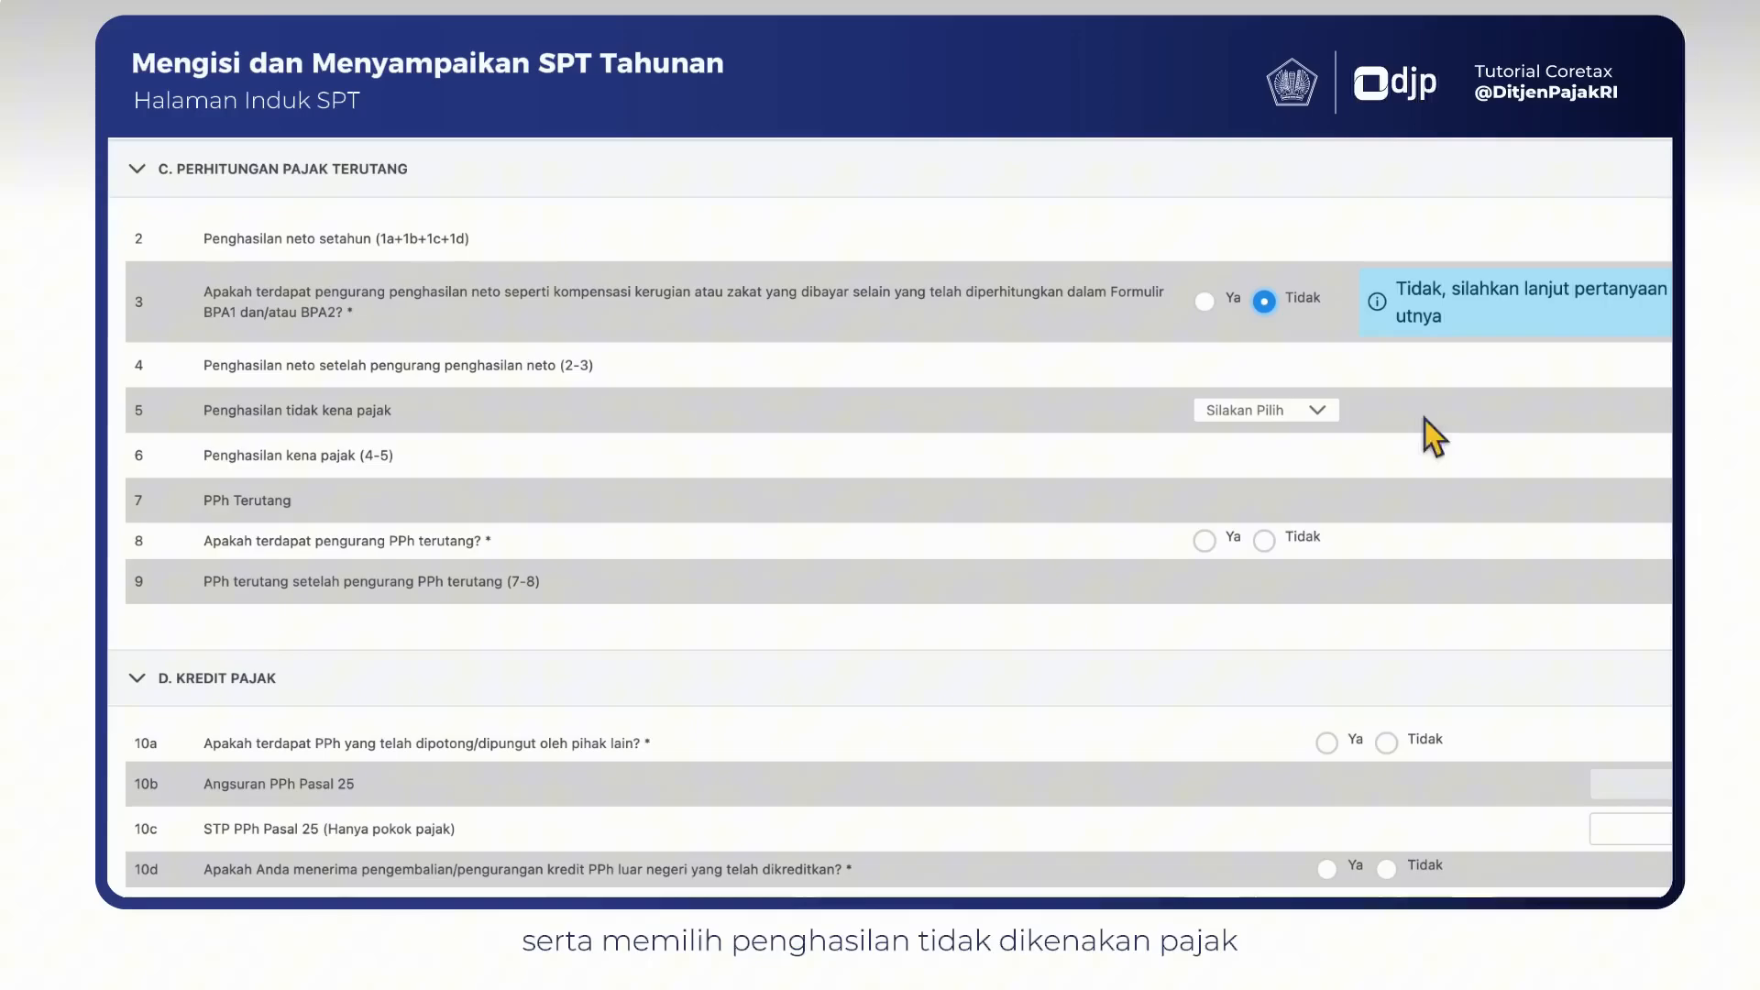
left_click(1263, 540)
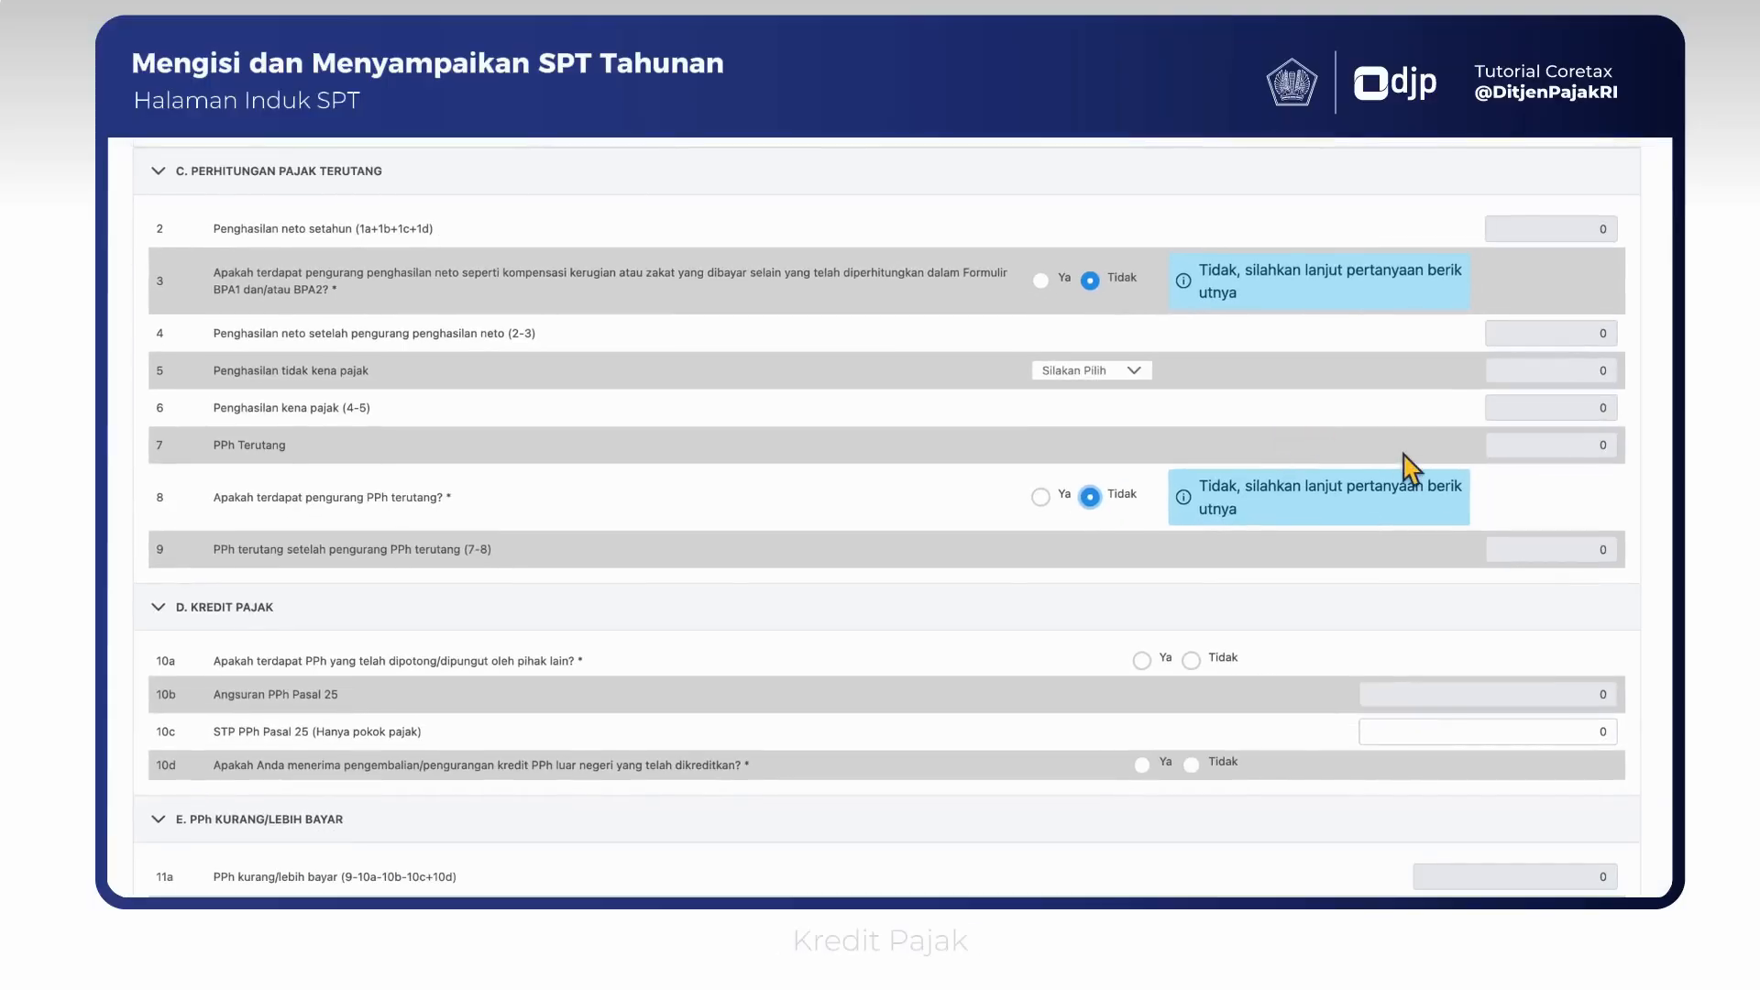
- In section D, answer Tidak to 10a on tax withheld by other parties and 10d on returned foreign tax credits
scroll(1411, 468, "down", 5)
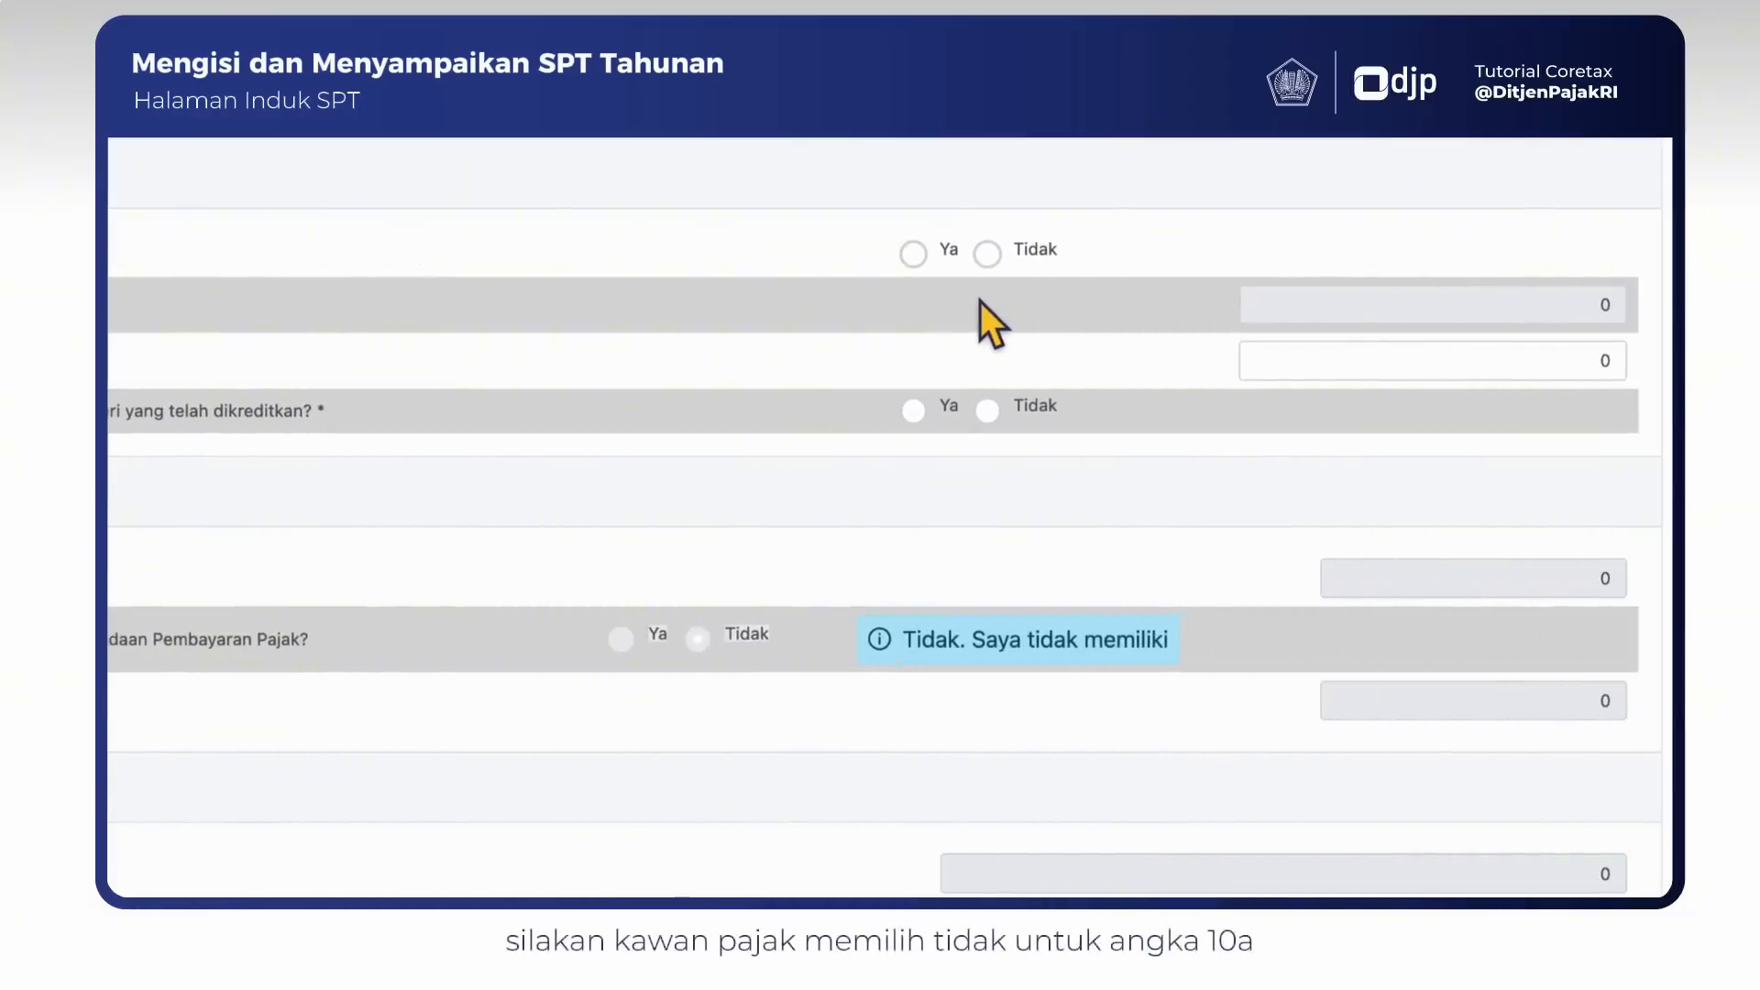
left_click(987, 254)
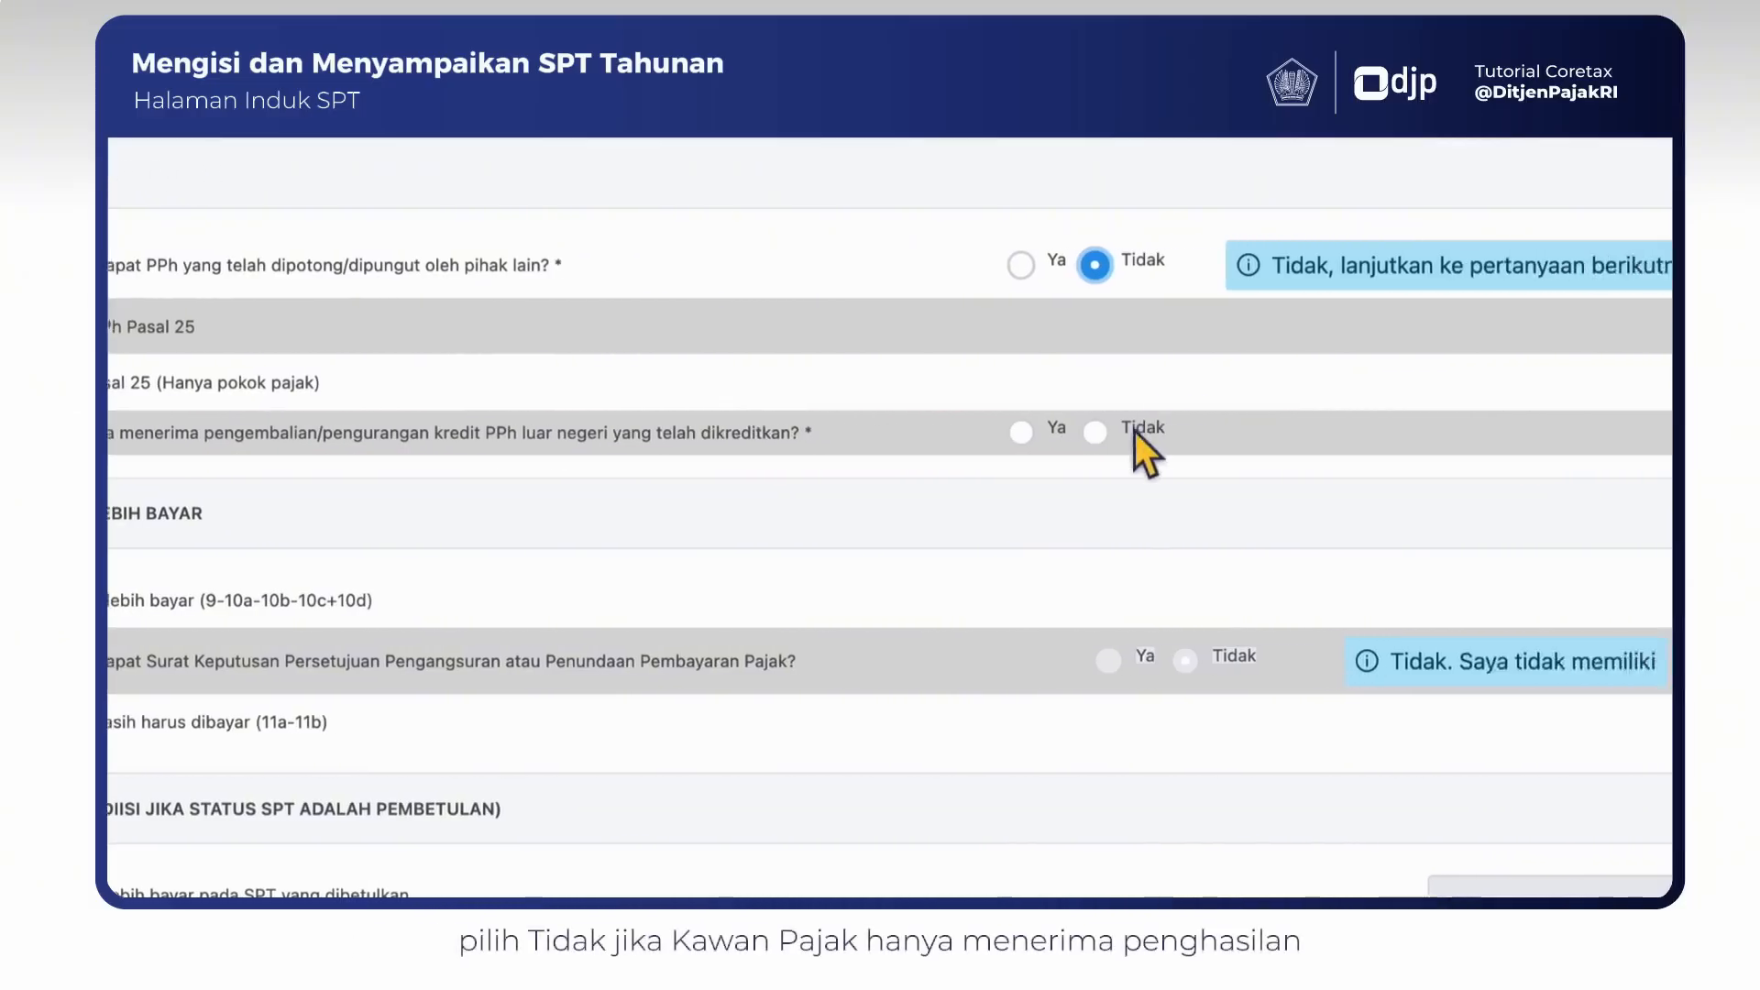
left_click(1233, 432)
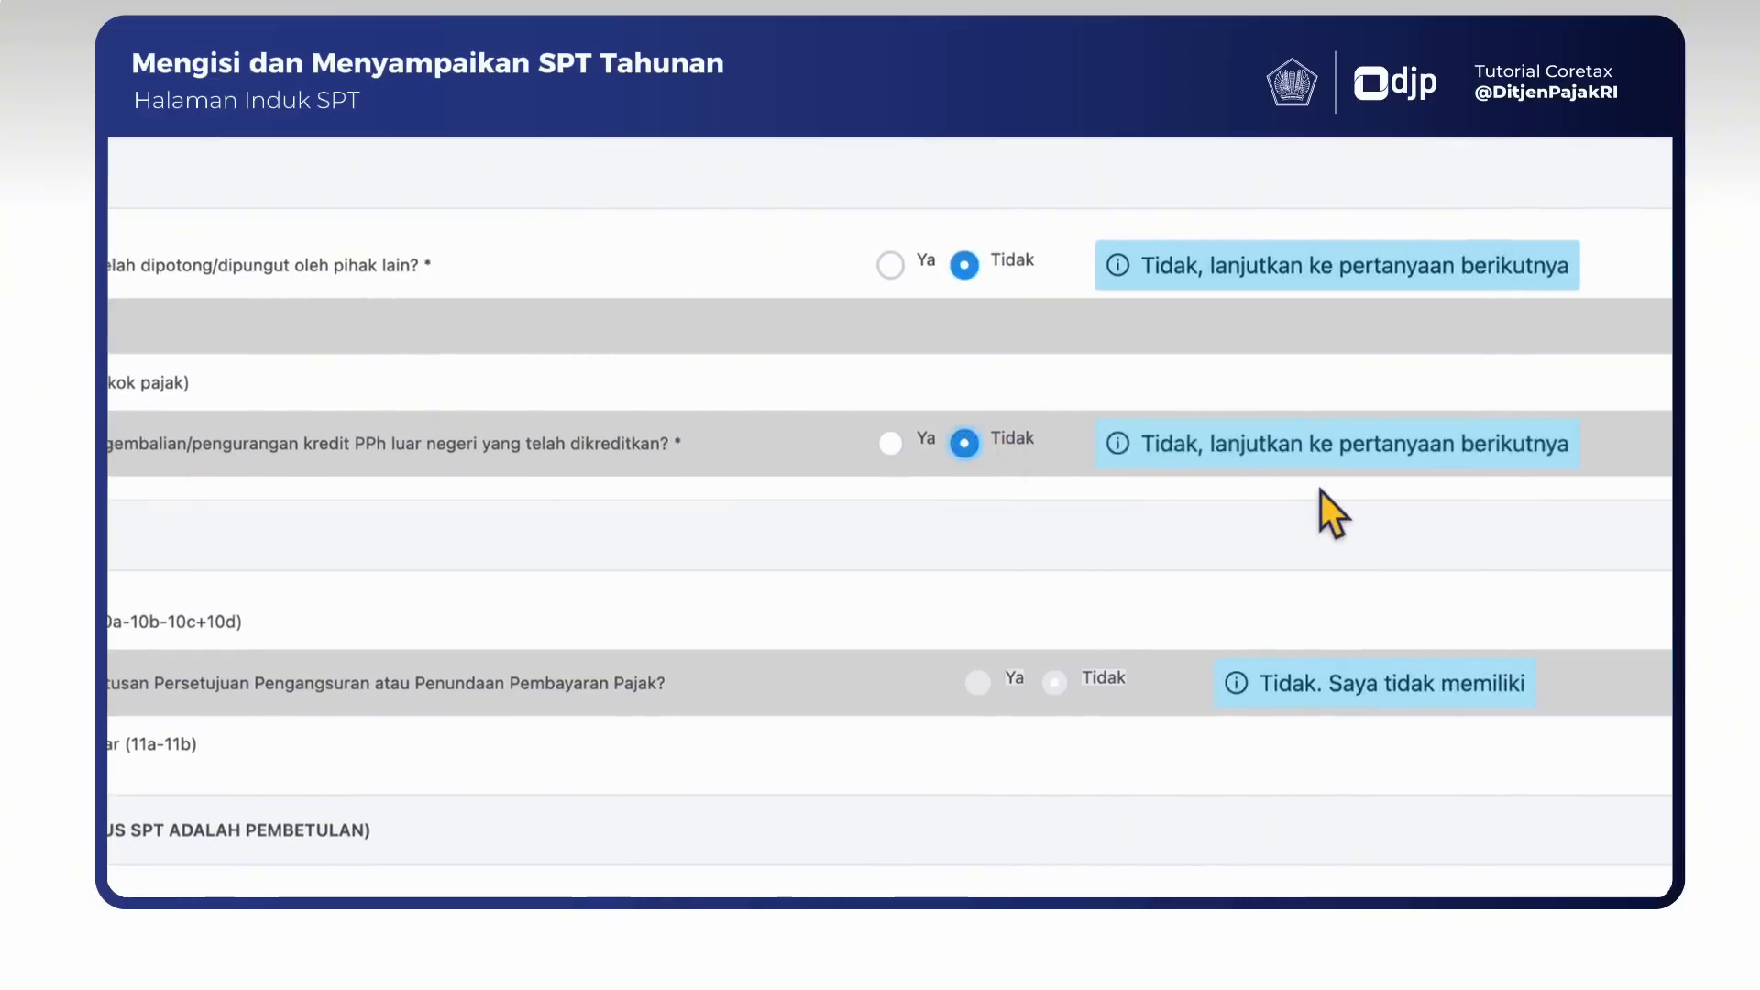
- In section H on PPh Pasal 25 installments, answer Tidak to questions 13a, 13b and 13c
scroll(1183, 396, "down", 5)
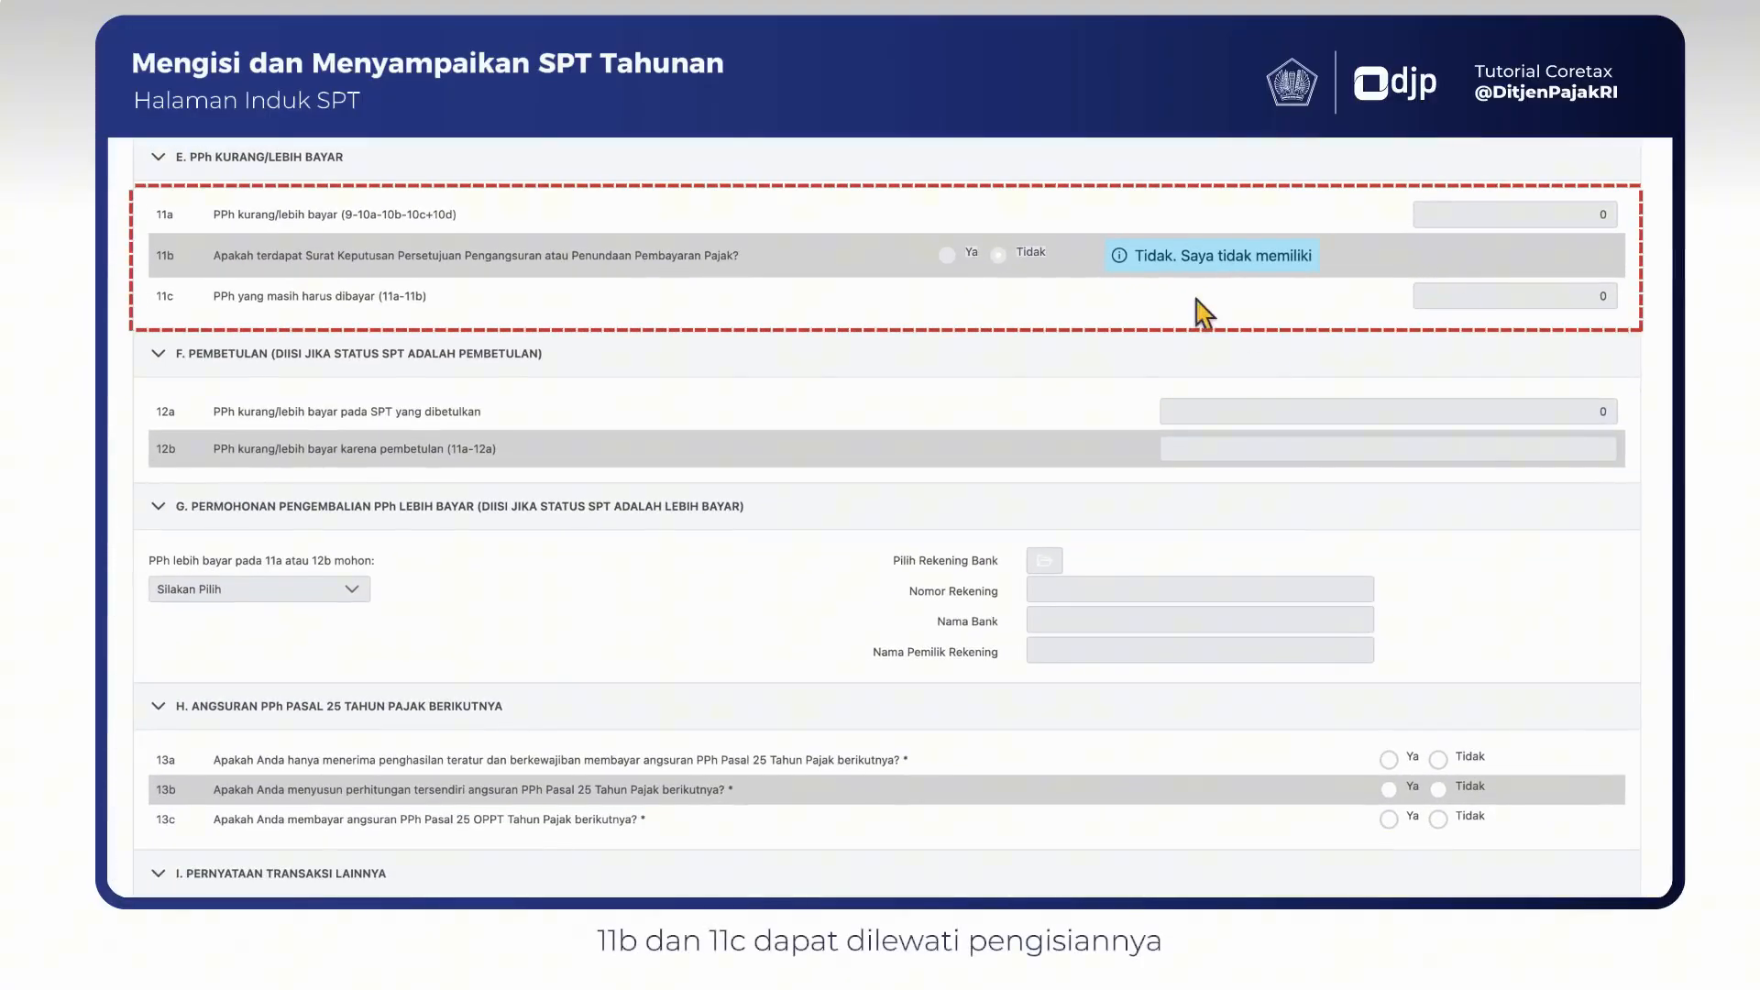
scroll(1062, 308, "down", 2)
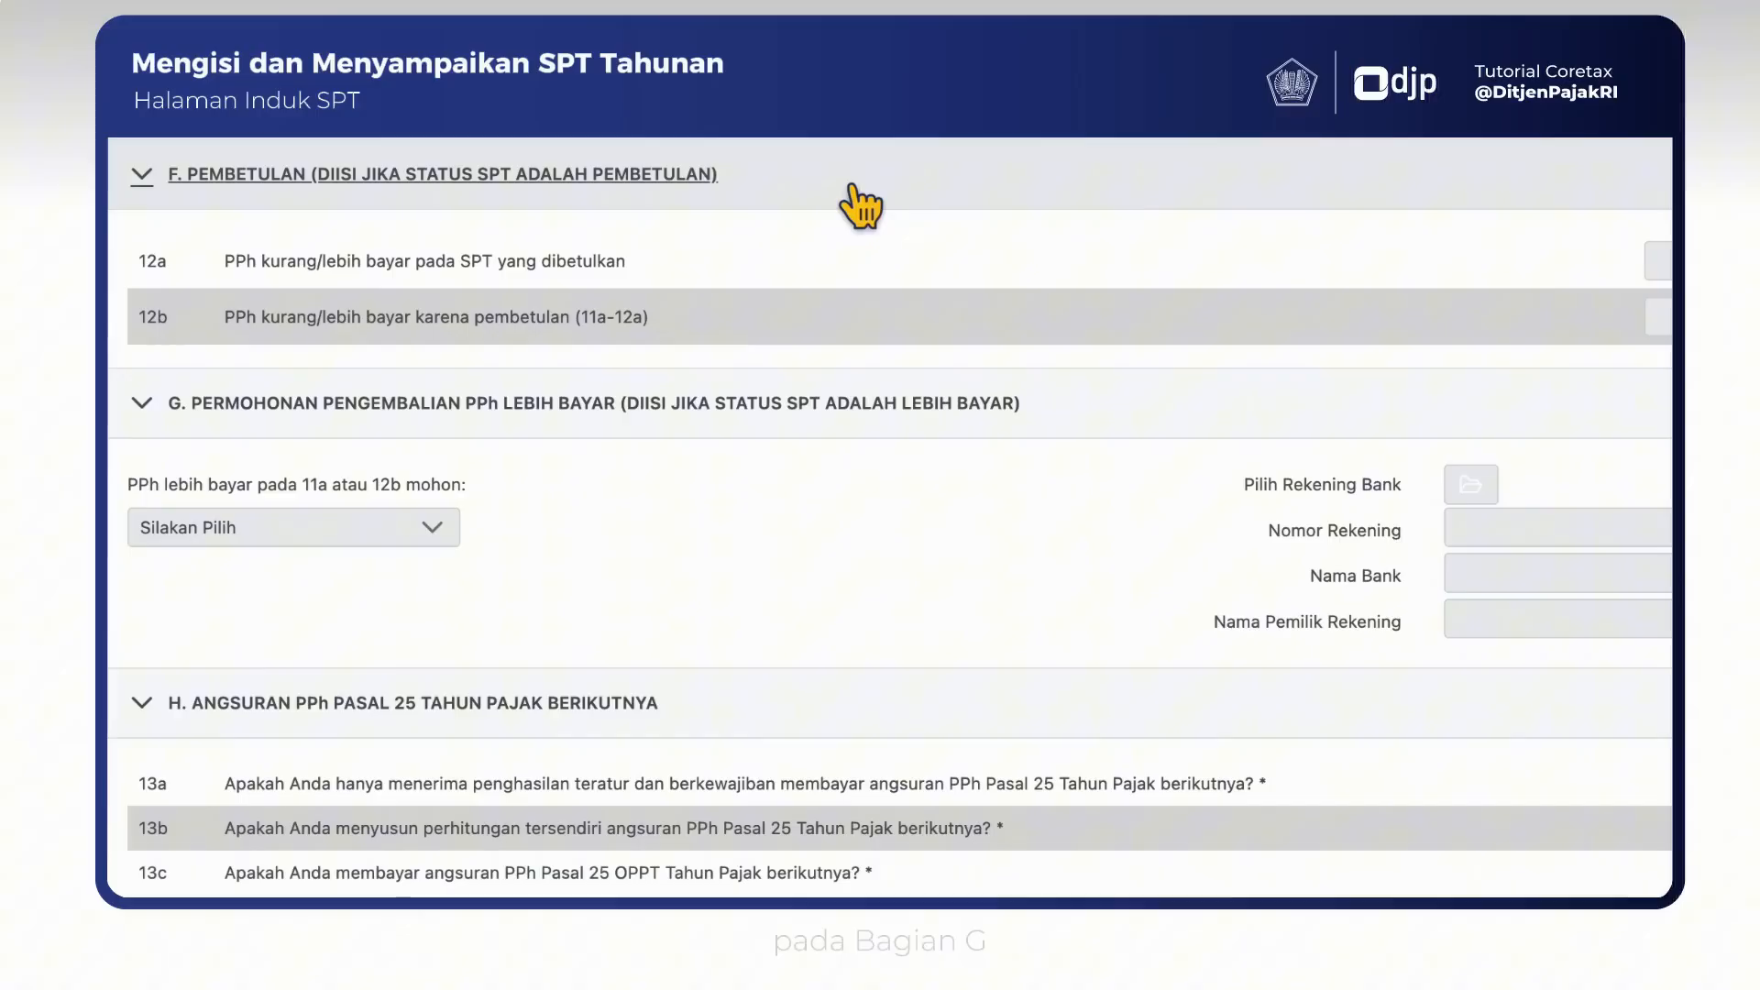
scroll(852, 188, "down", 3)
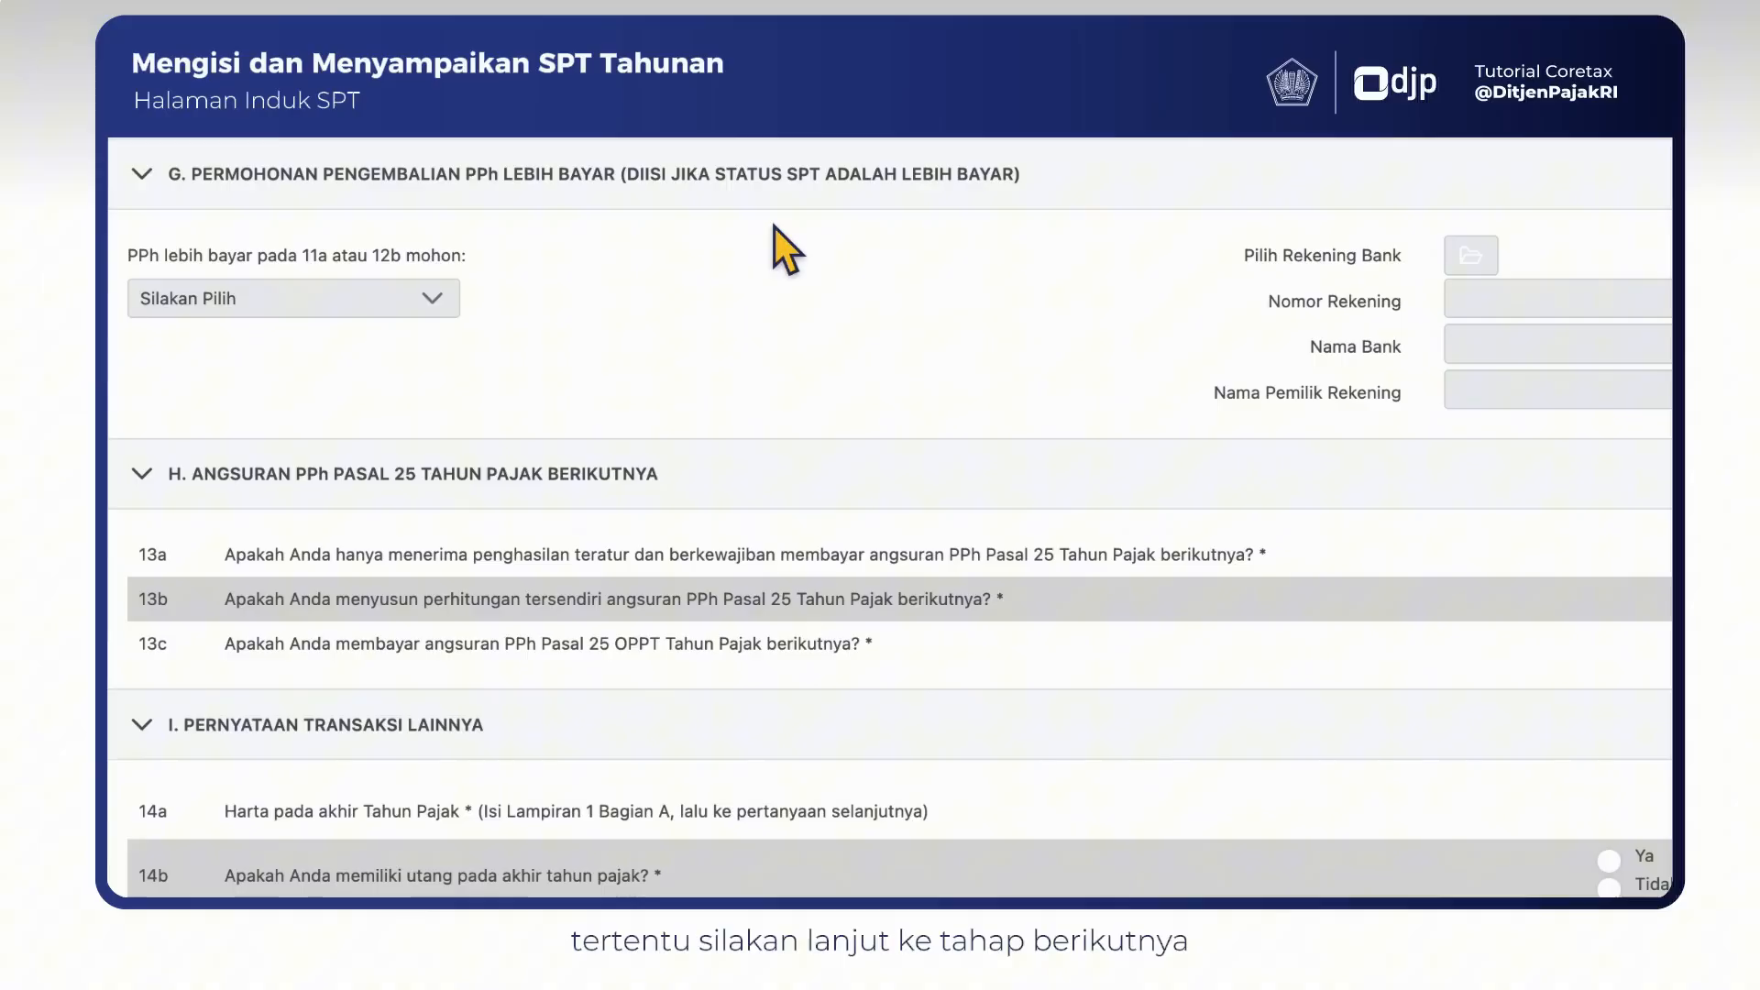
scroll(837, 332, "down", 3)
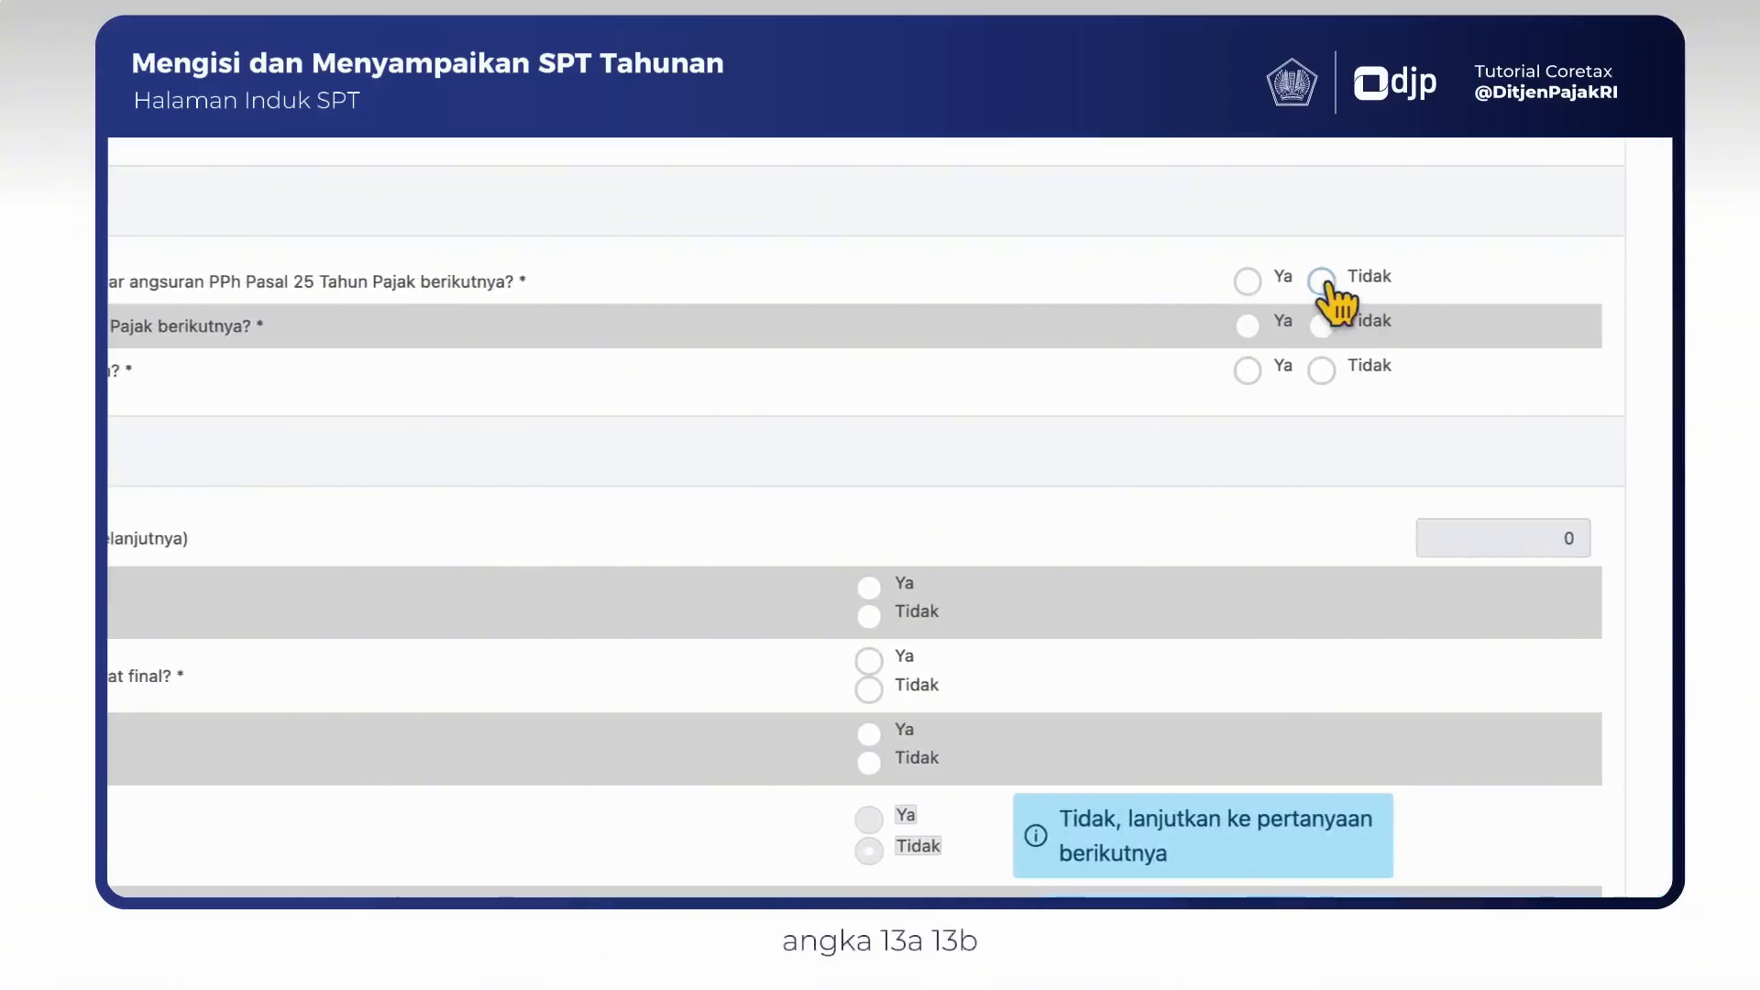
left_click(1321, 282)
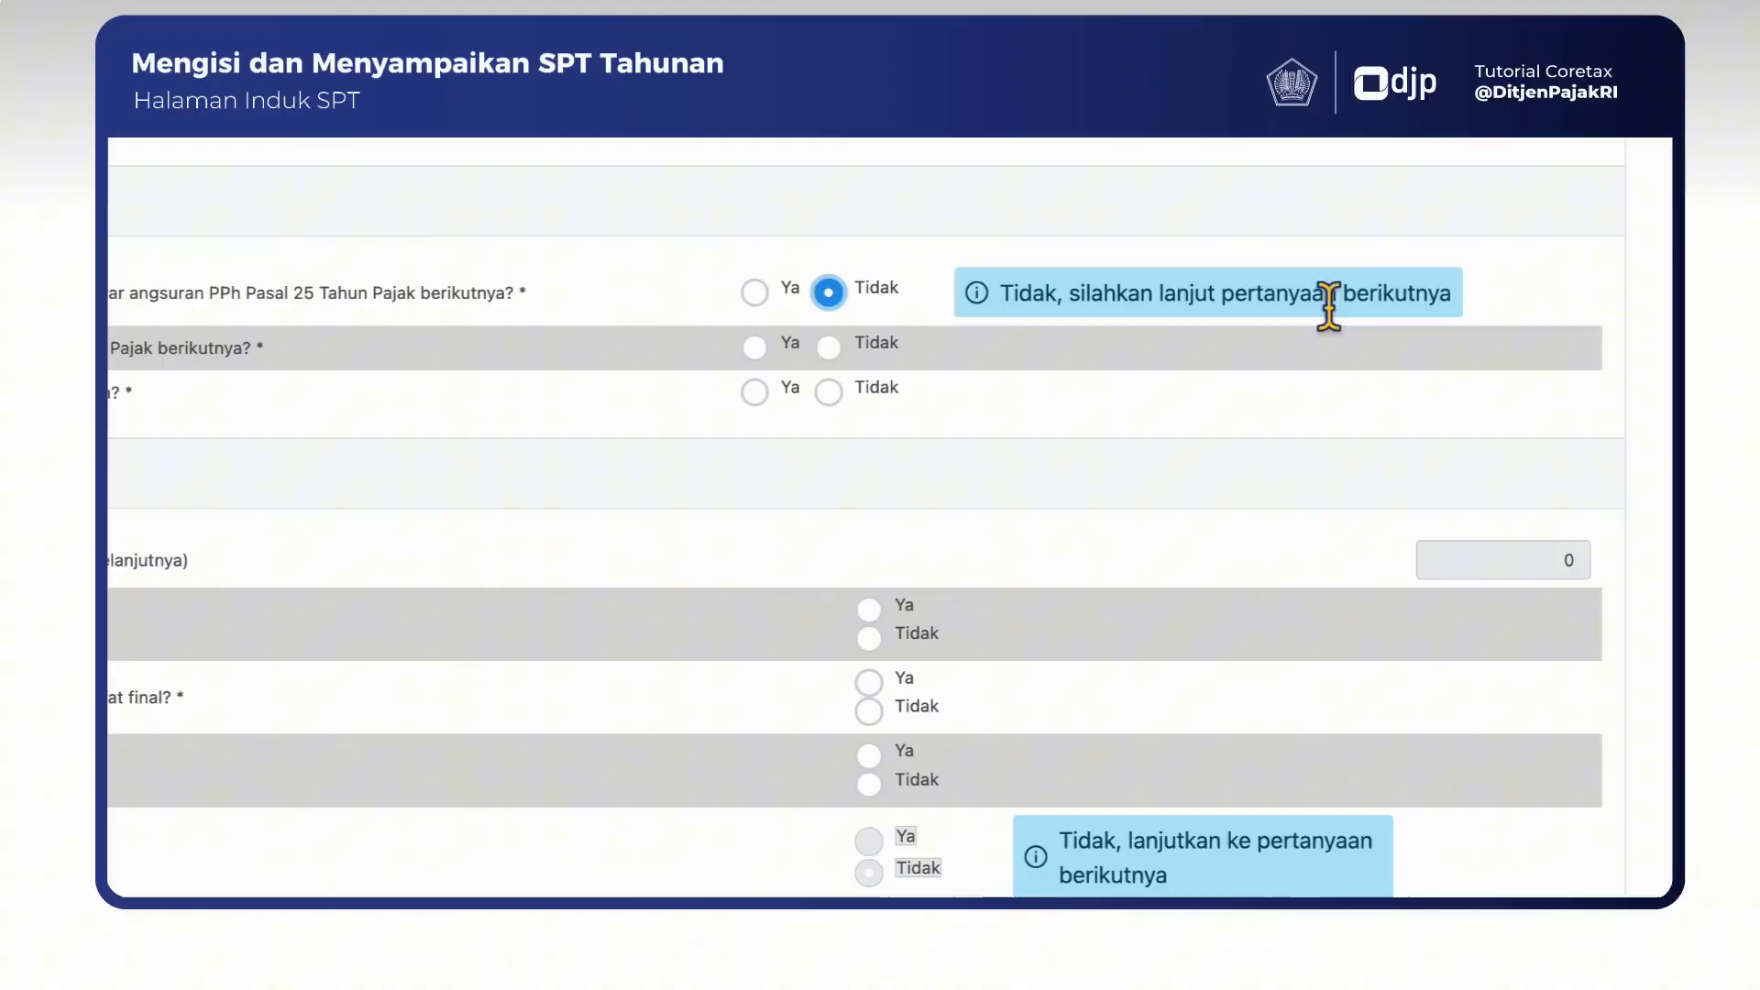
left_click(829, 347)
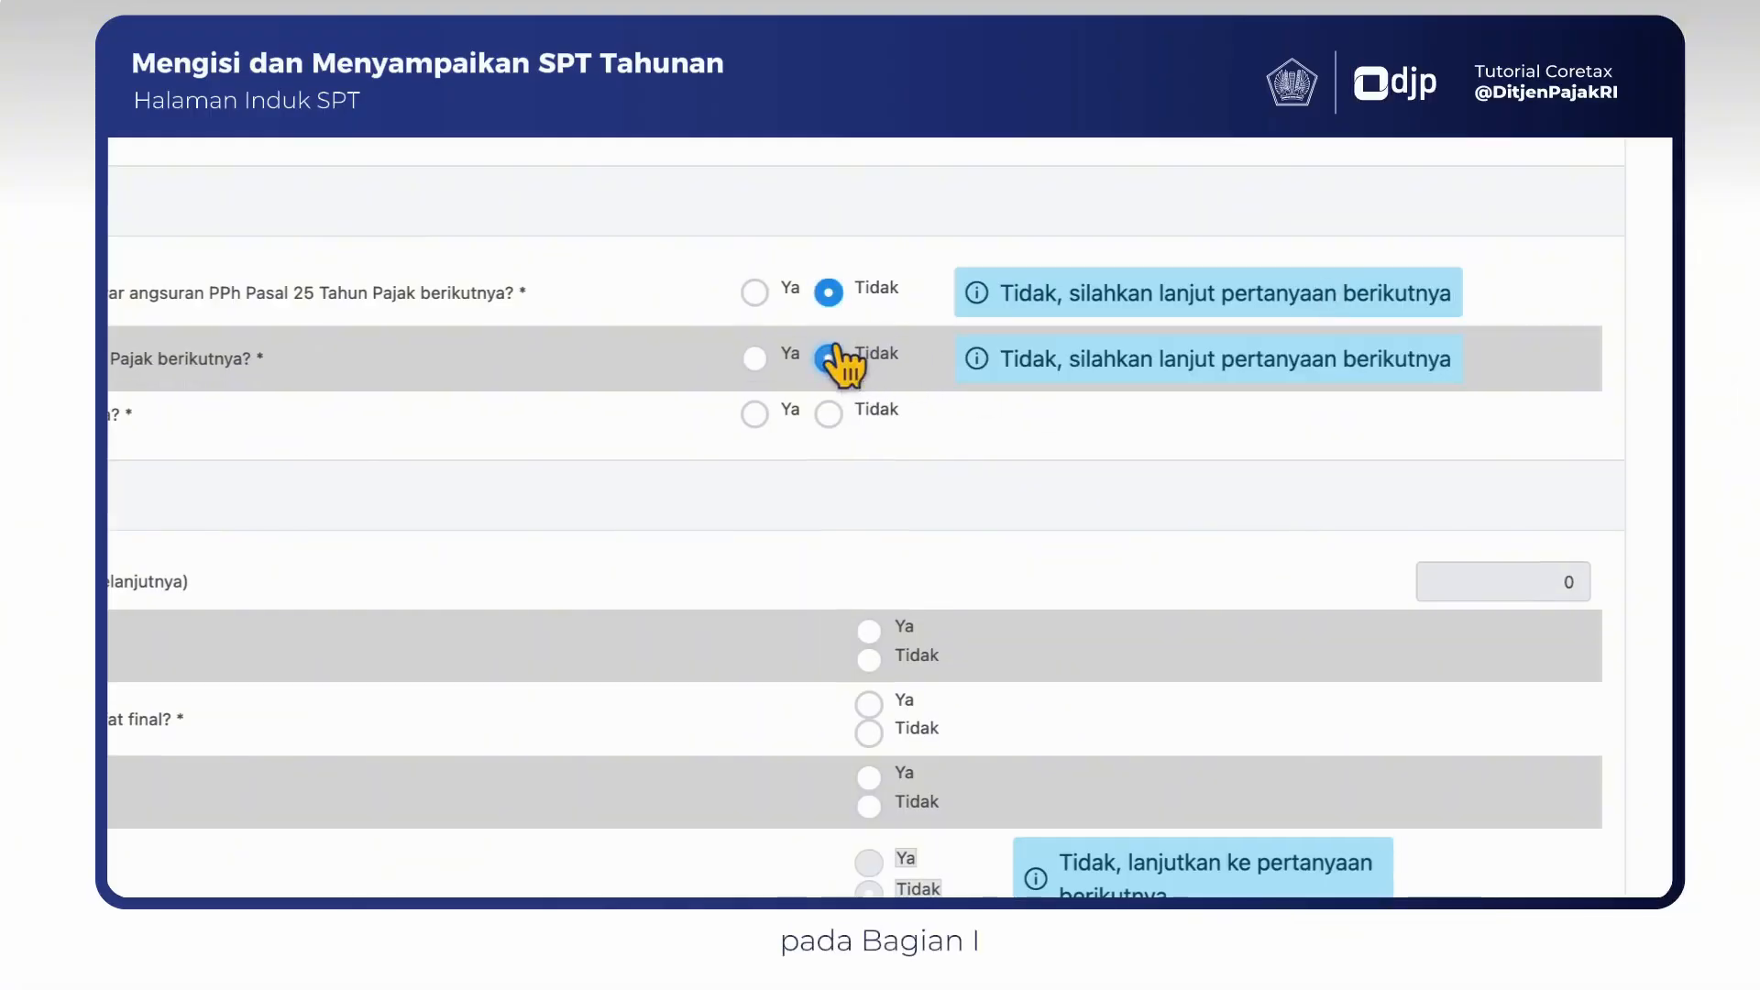
left_click(829, 414)
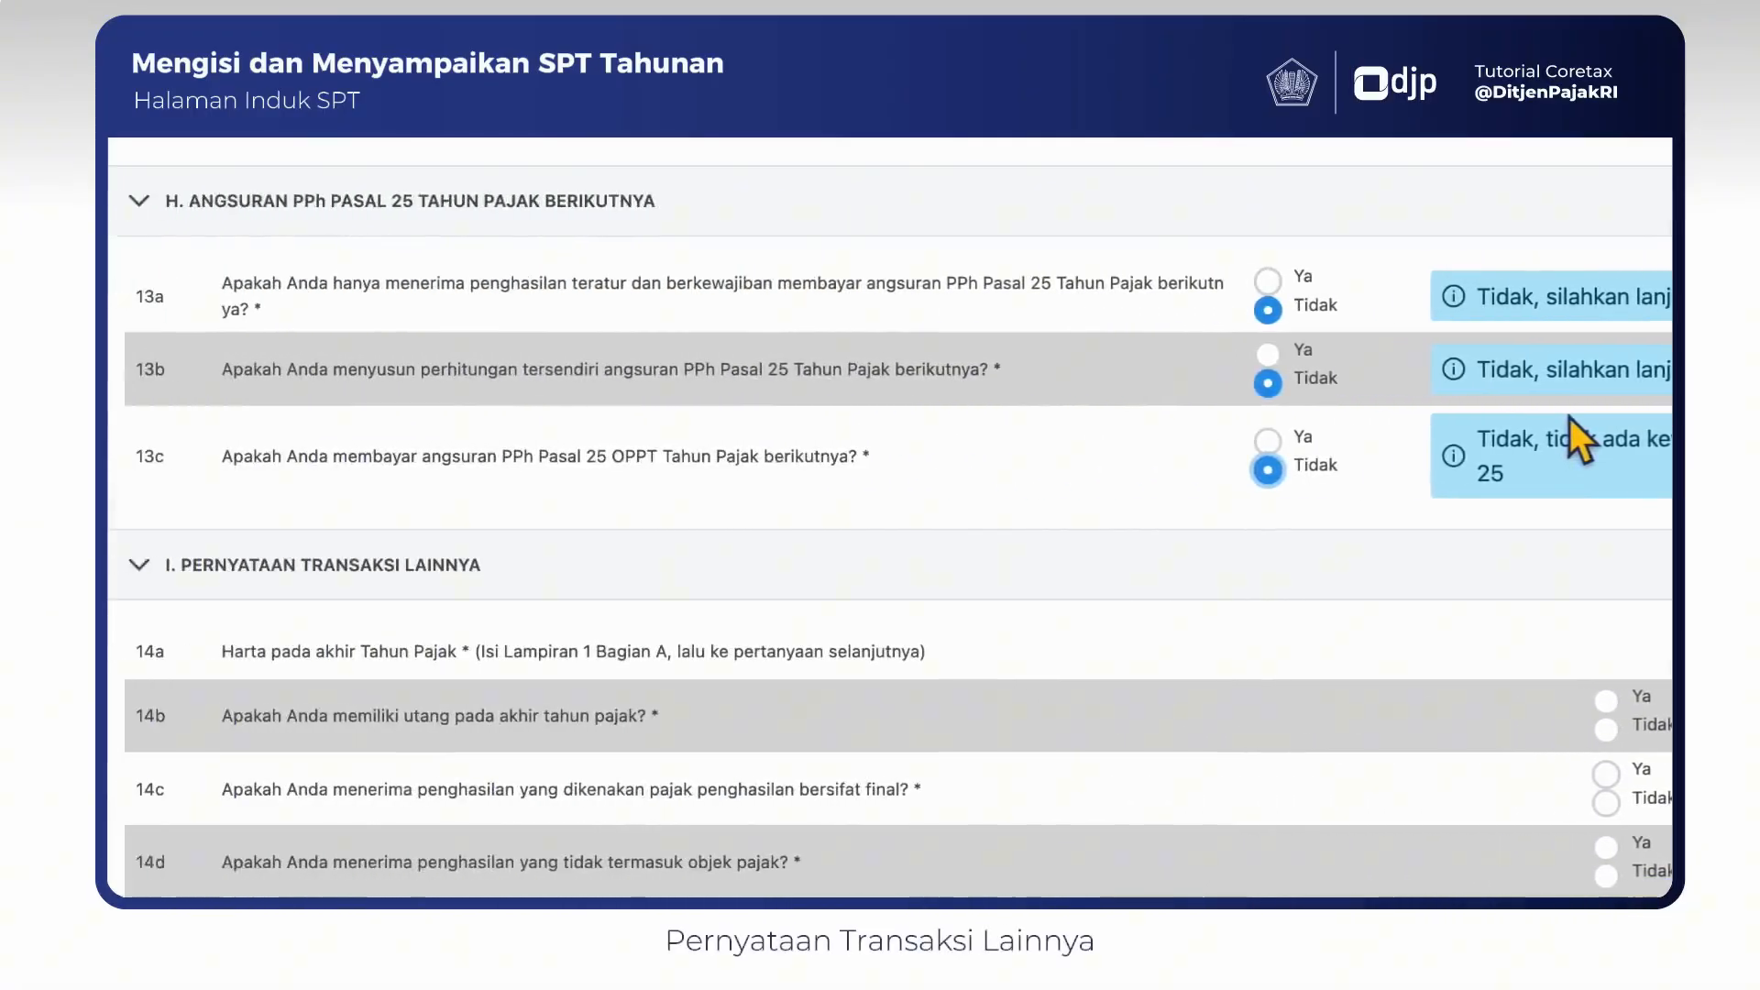
- In section I, answer Ya to 14b on debts and 14c on final-taxed income, and Tidak to 14d and 14g
scroll(1569, 418, "down", 1)
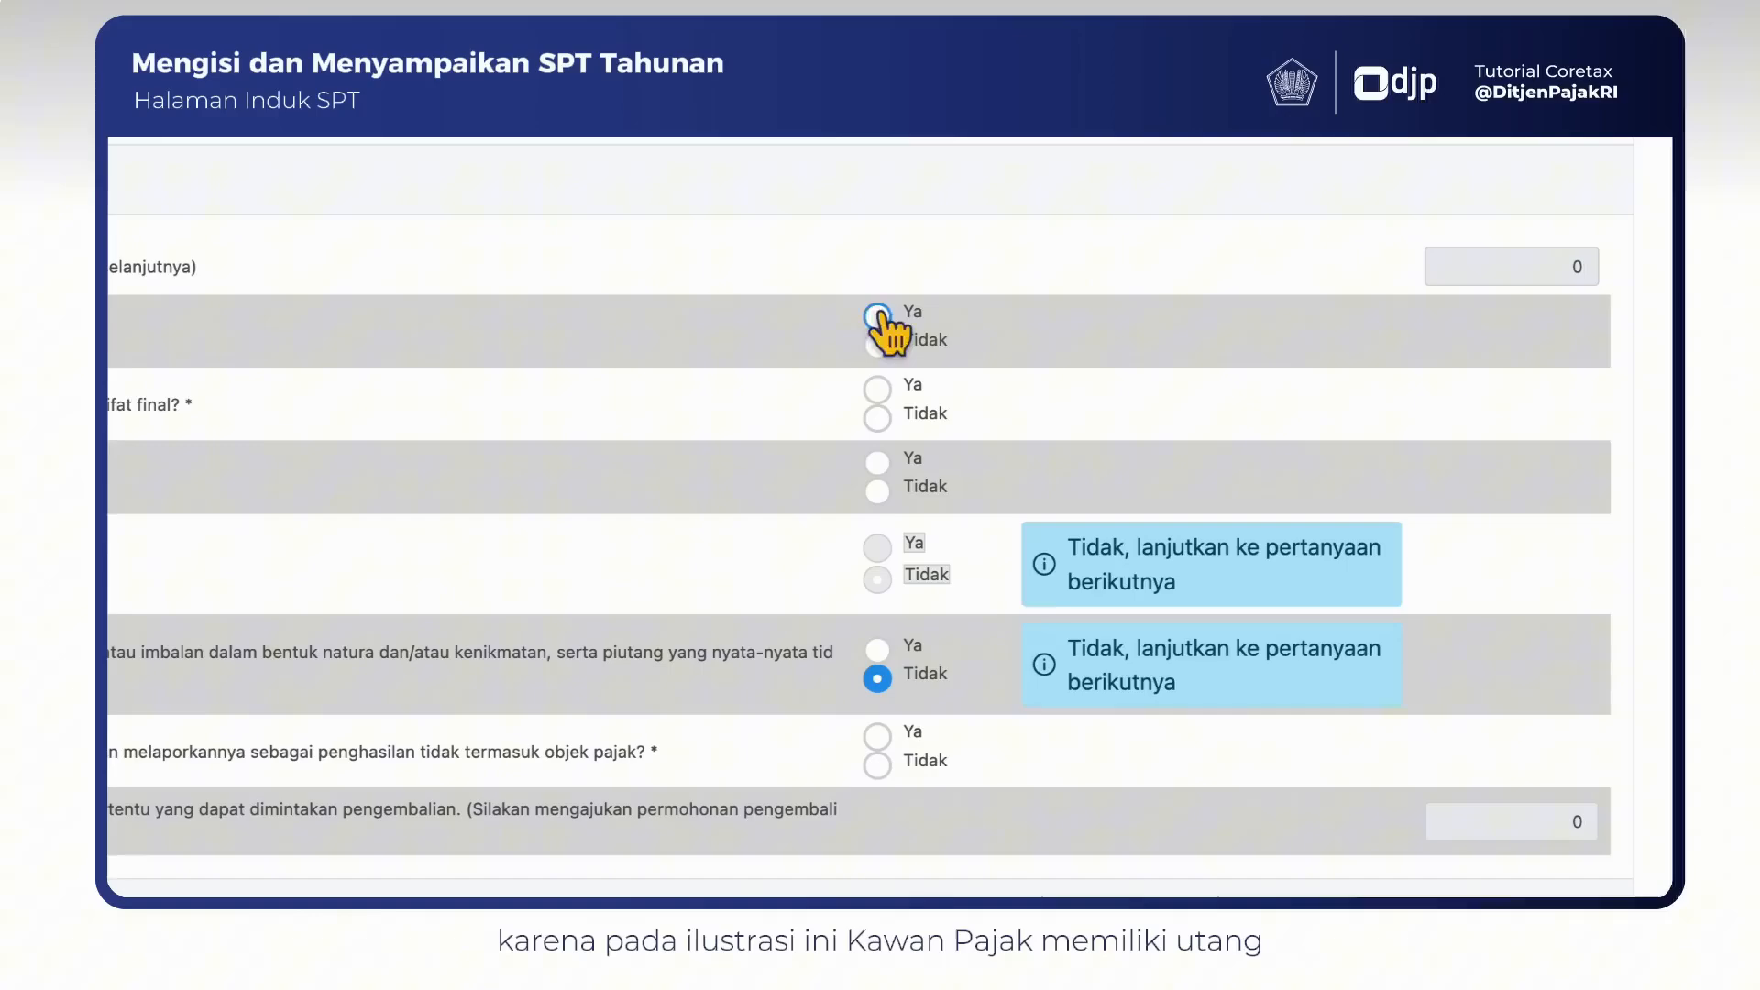
left_click(880, 315)
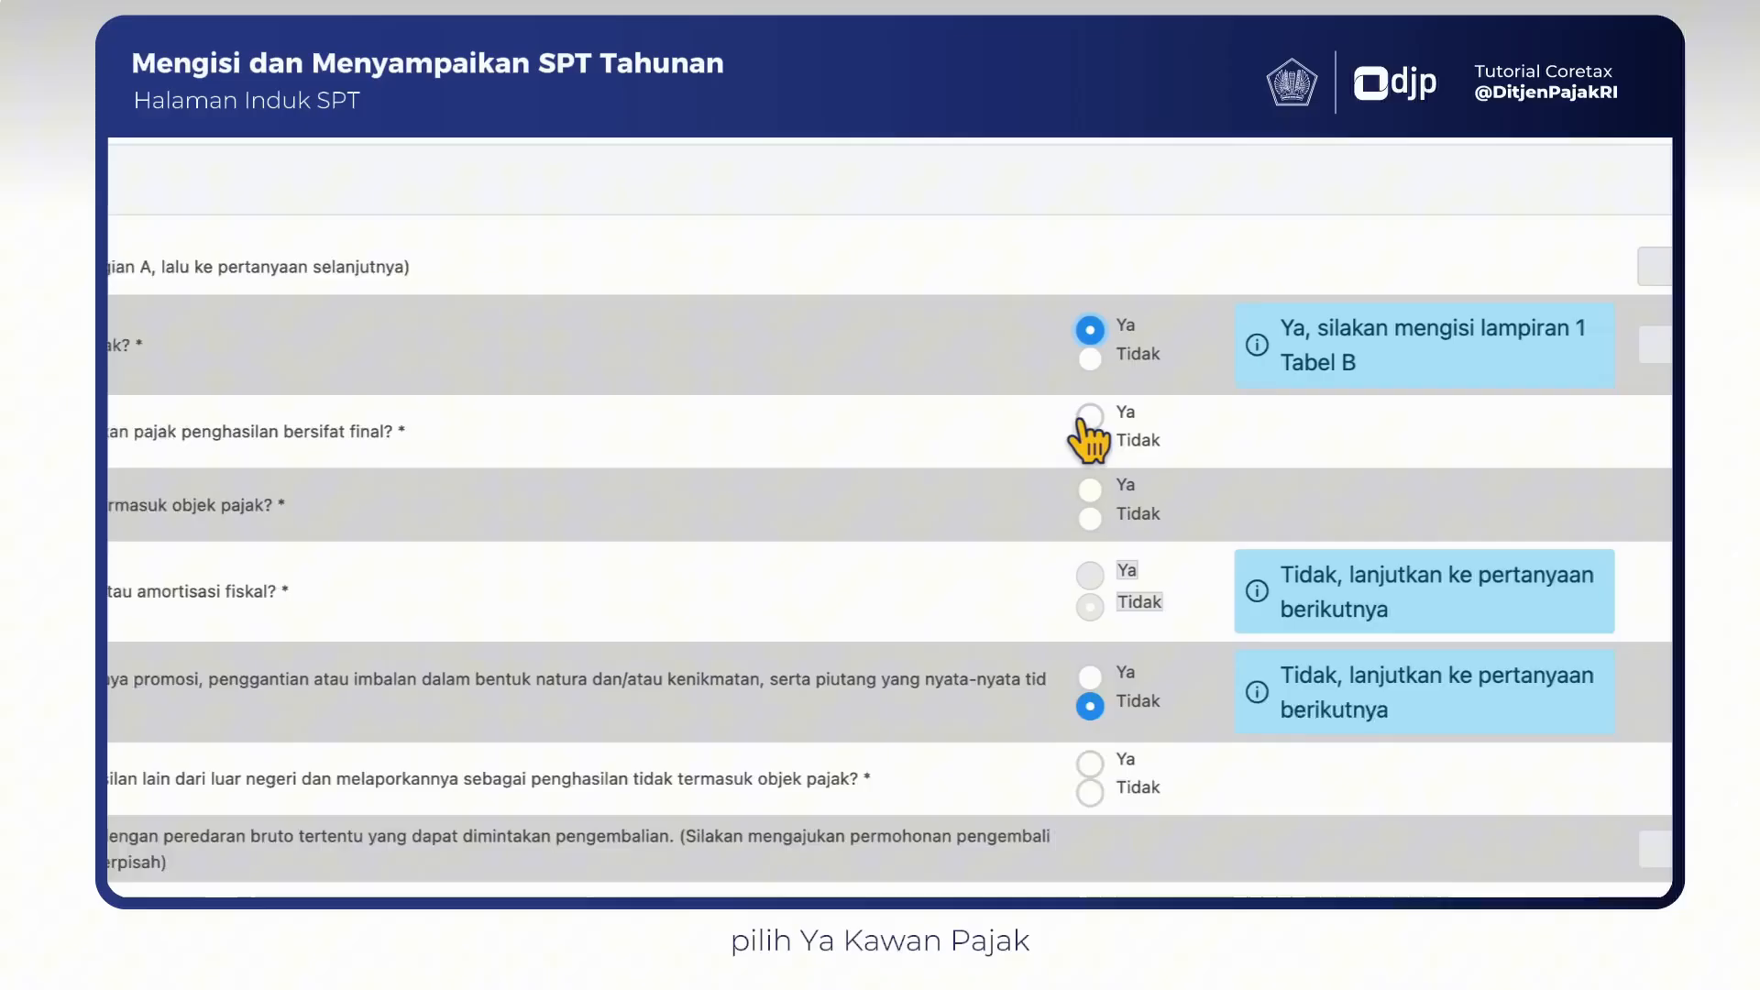
left_click(1500, 417)
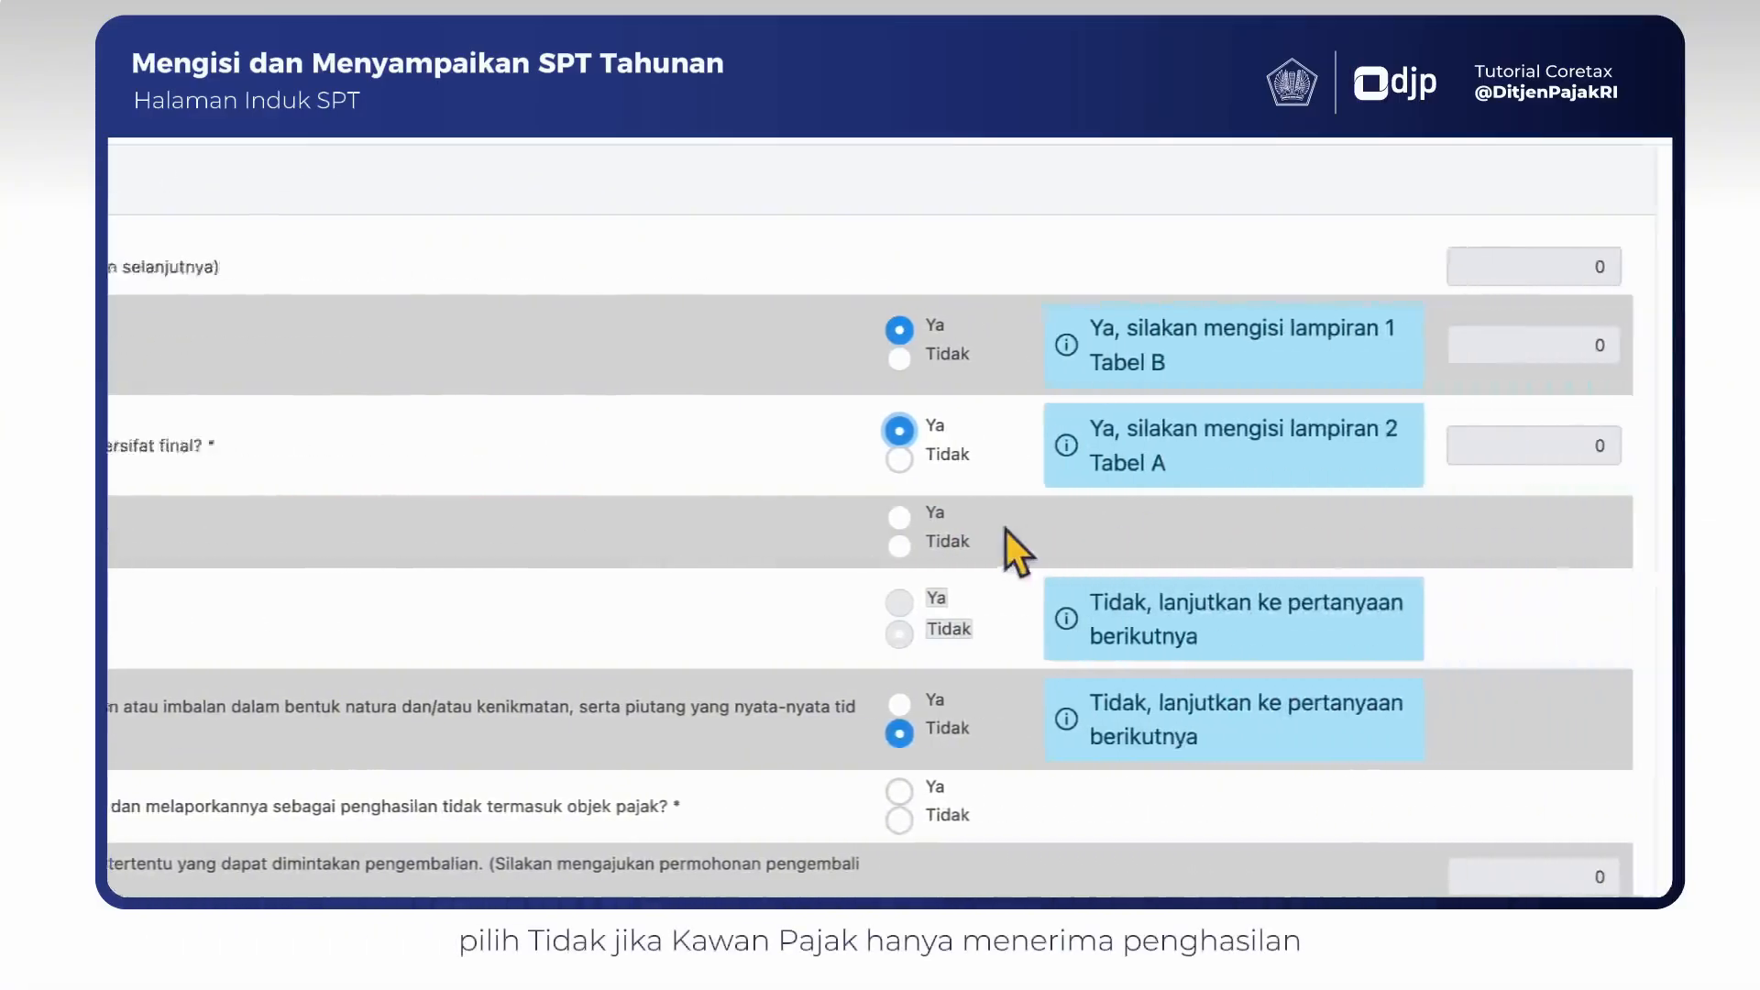
left_click(917, 546)
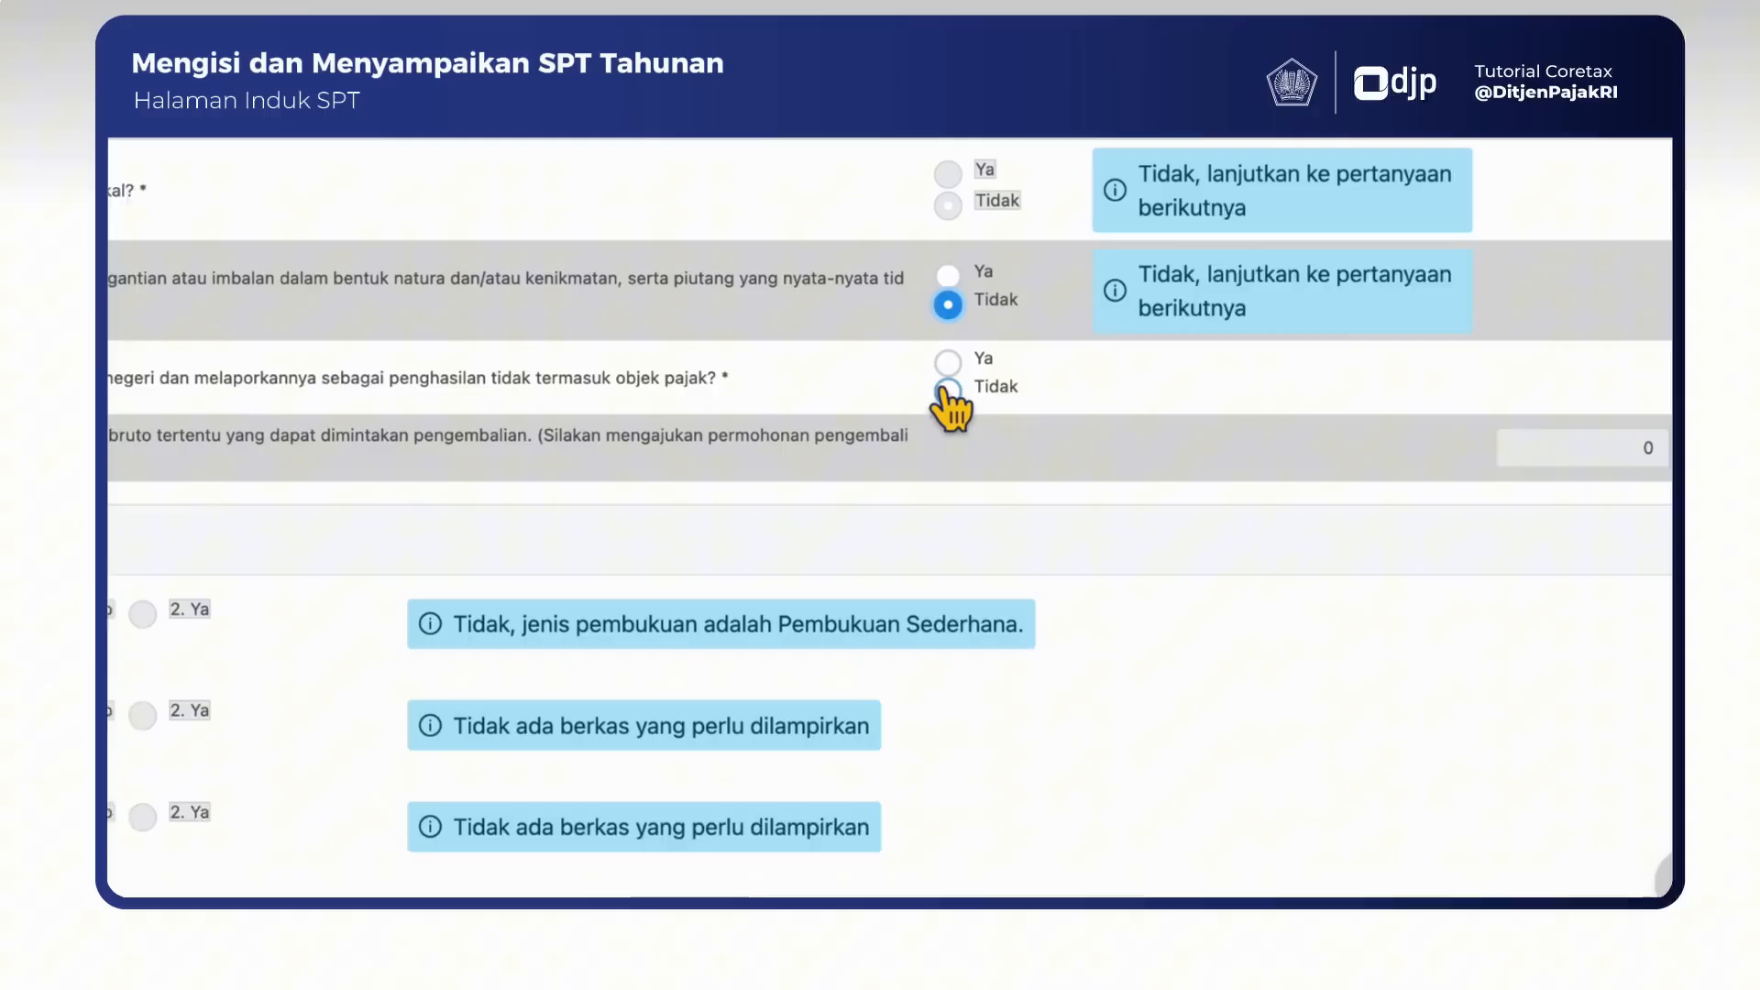
left_click(961, 389)
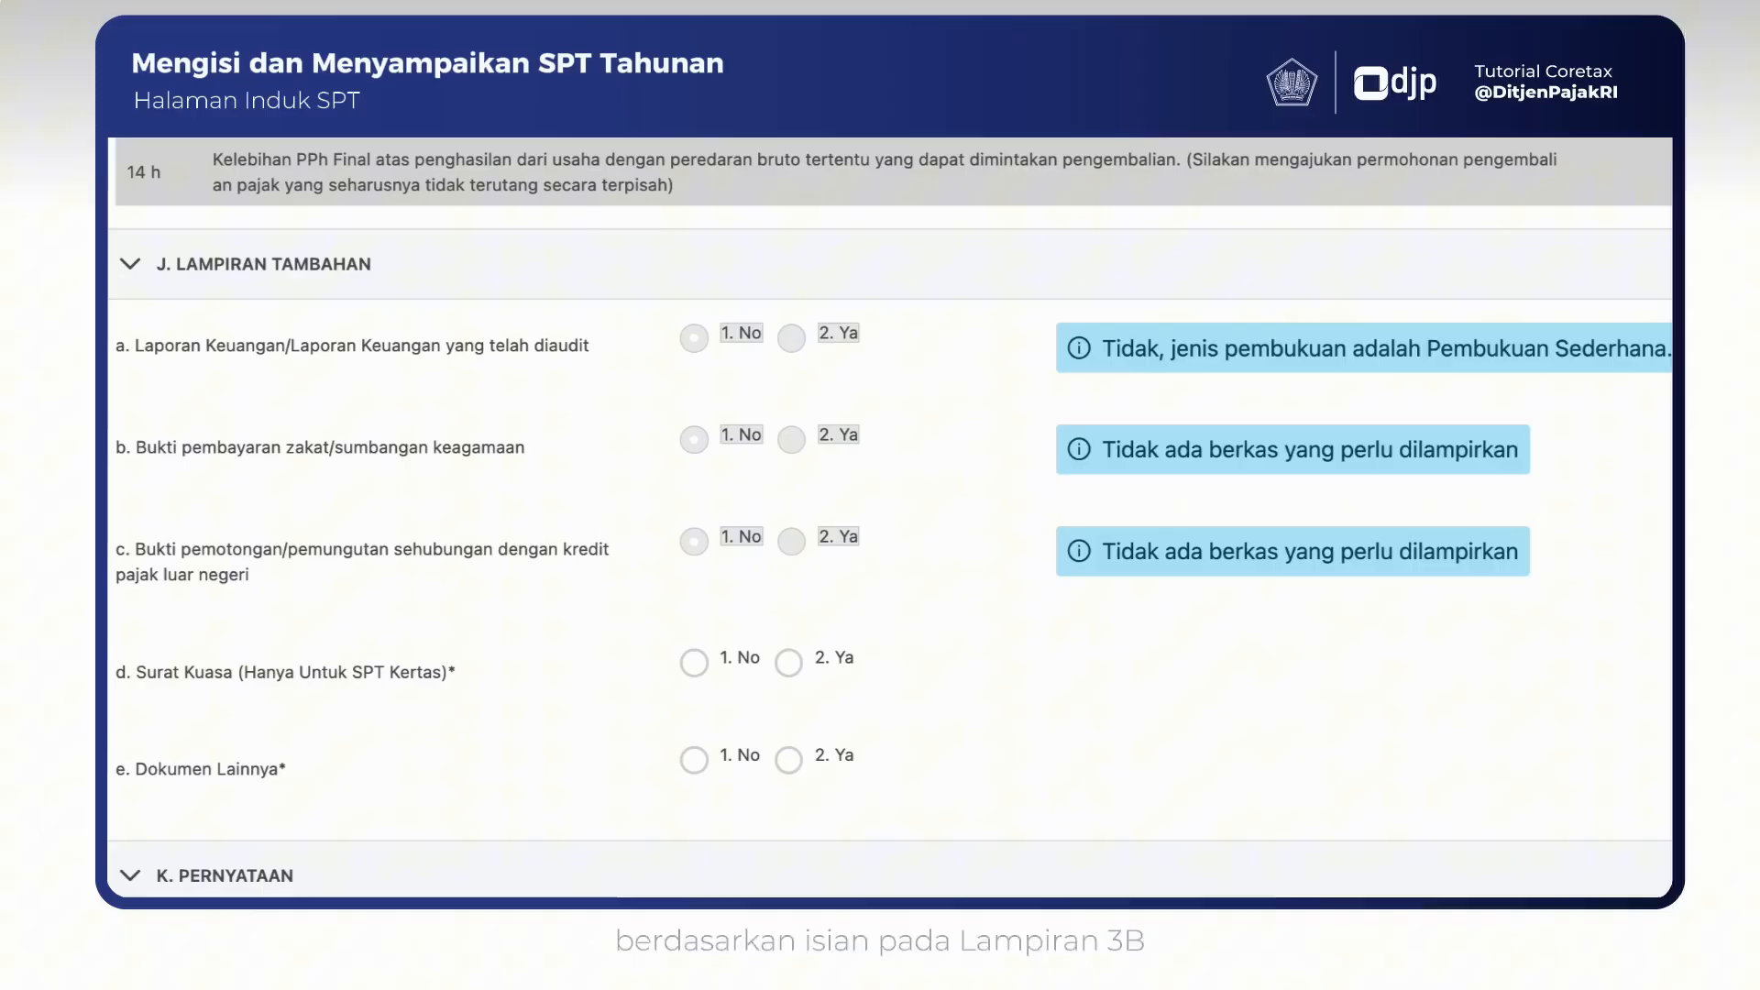
- In section J, answer No for both d. Surat Kuasa and e. Dokumen Lainnya
scroll(890, 518, "down", 1)
scroll(890, 518, "down", 4)
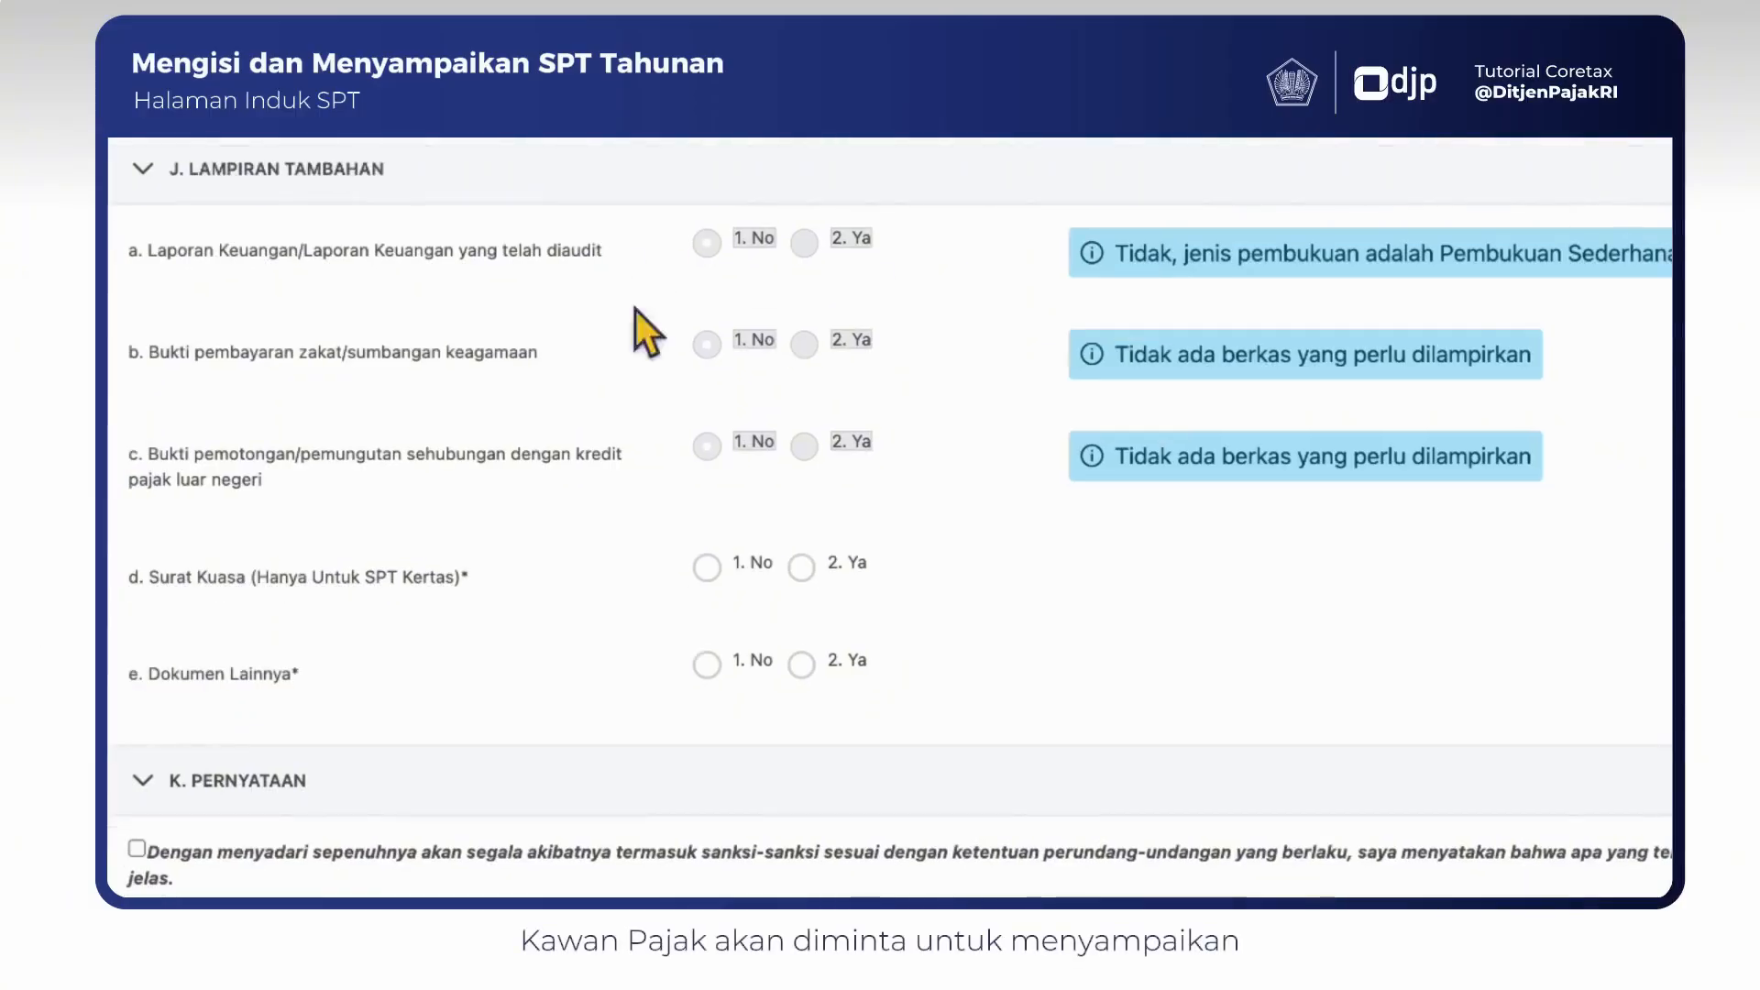
left_click(706, 568)
left_click(707, 665)
- Accept the declaration in section K and save the return as a draft (konsep)
scroll(719, 632, "down", 5)
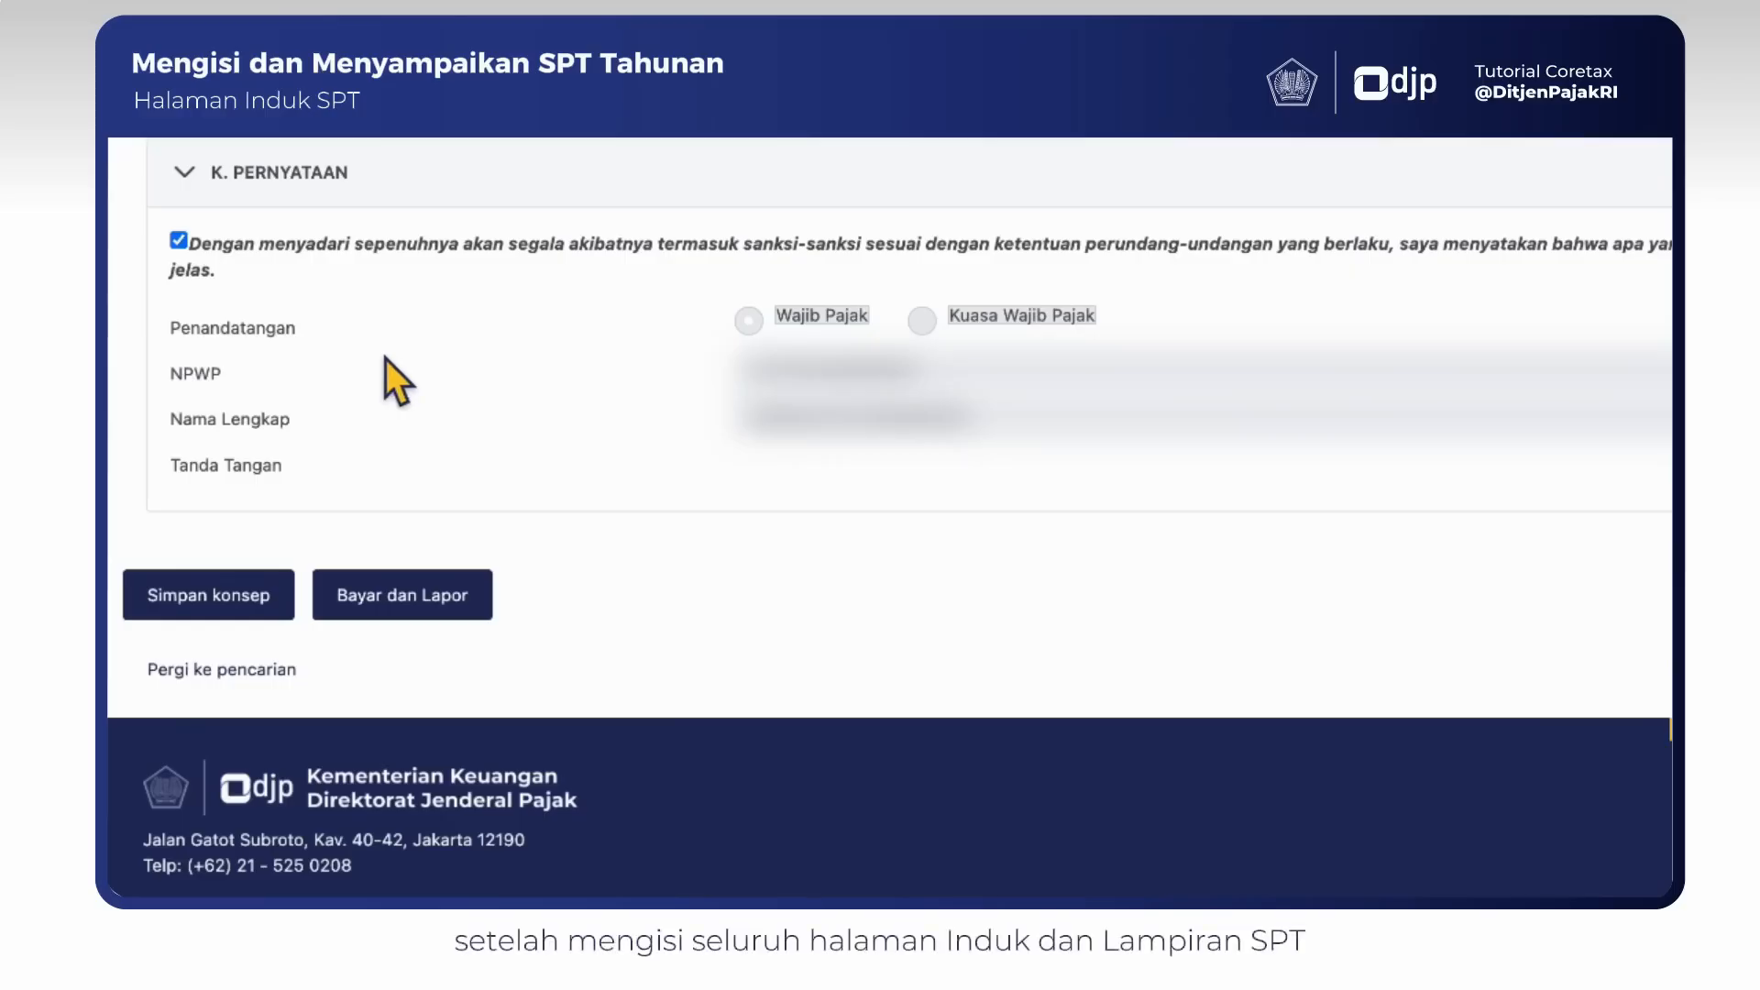
left_click(278, 590)
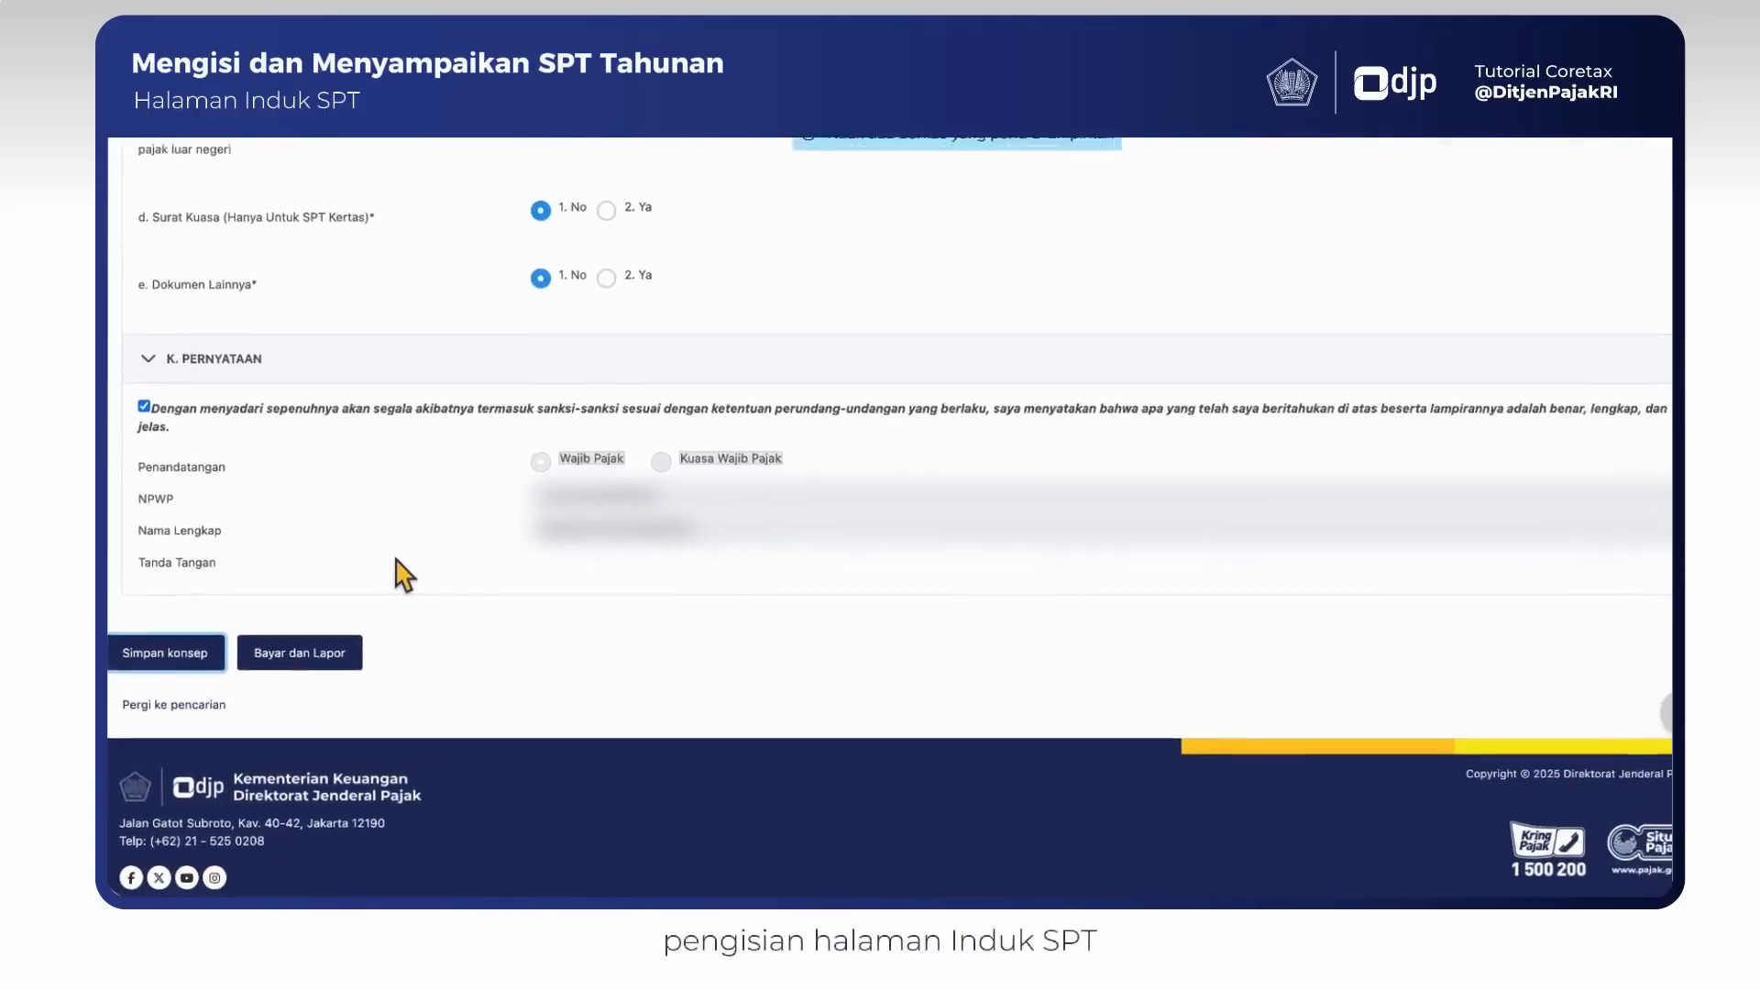
- Open Lampiran L-3B and examine the business place list (TKU) and gross turnover sections A, B and C
scroll(389, 584, "up", 15)
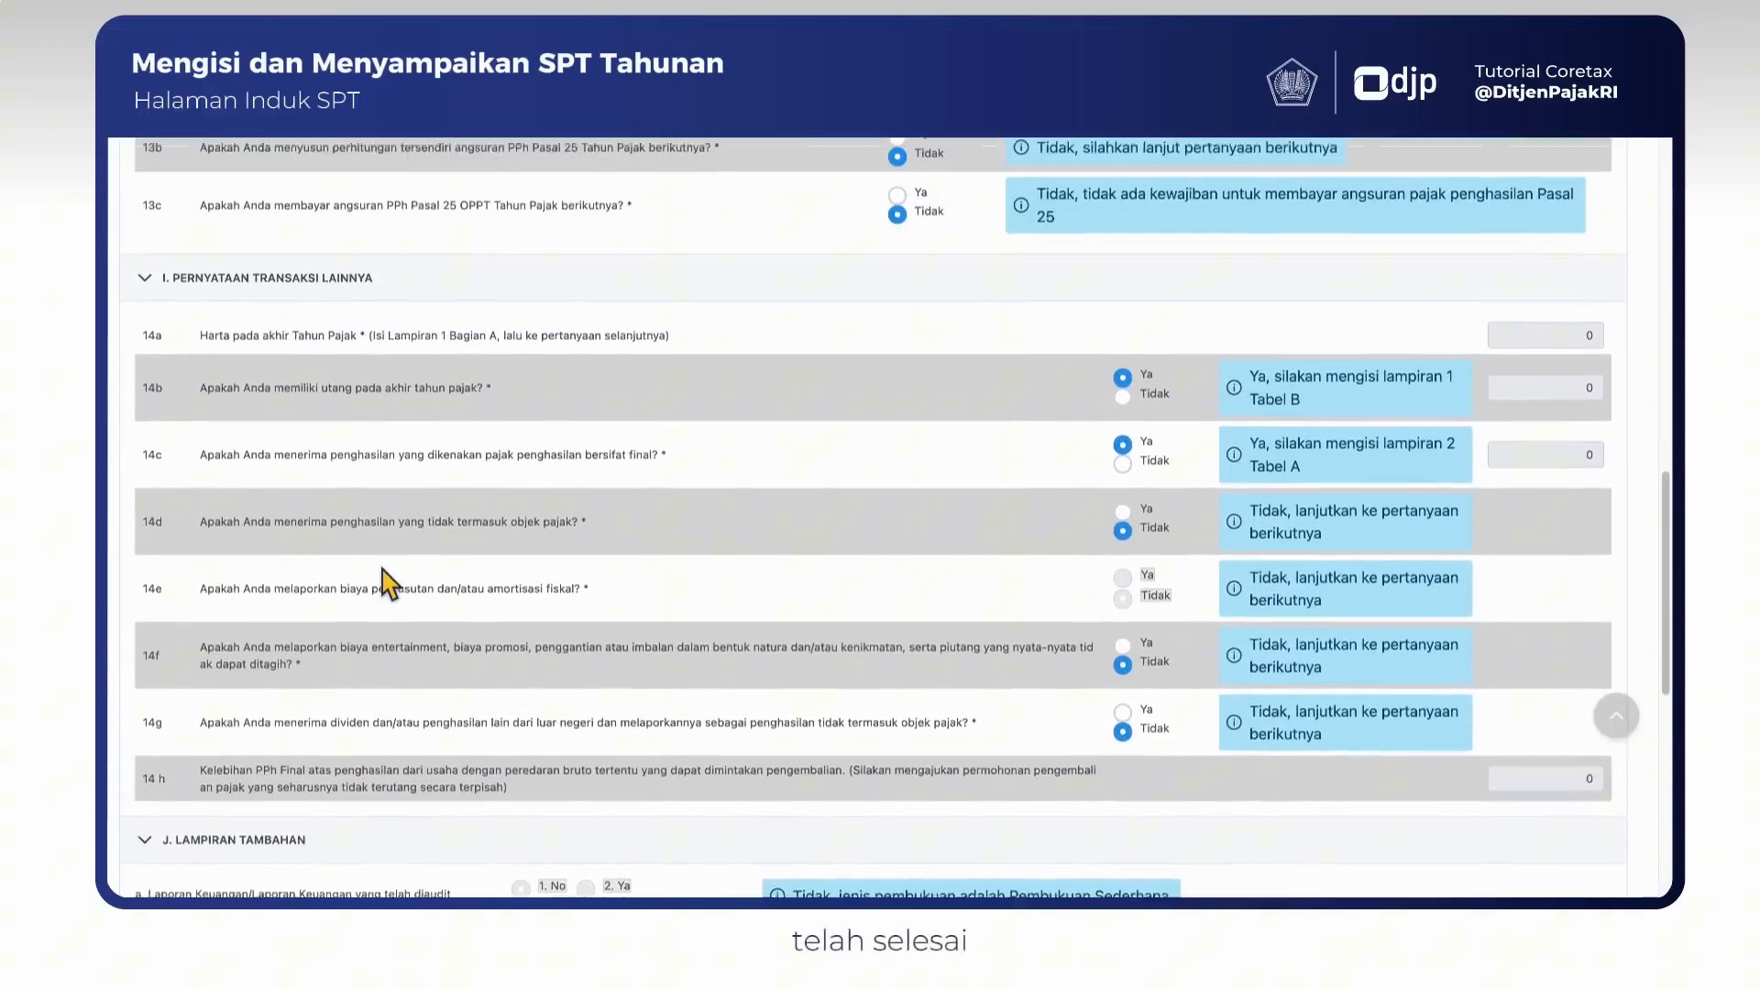
scroll(385, 580, "up", 15)
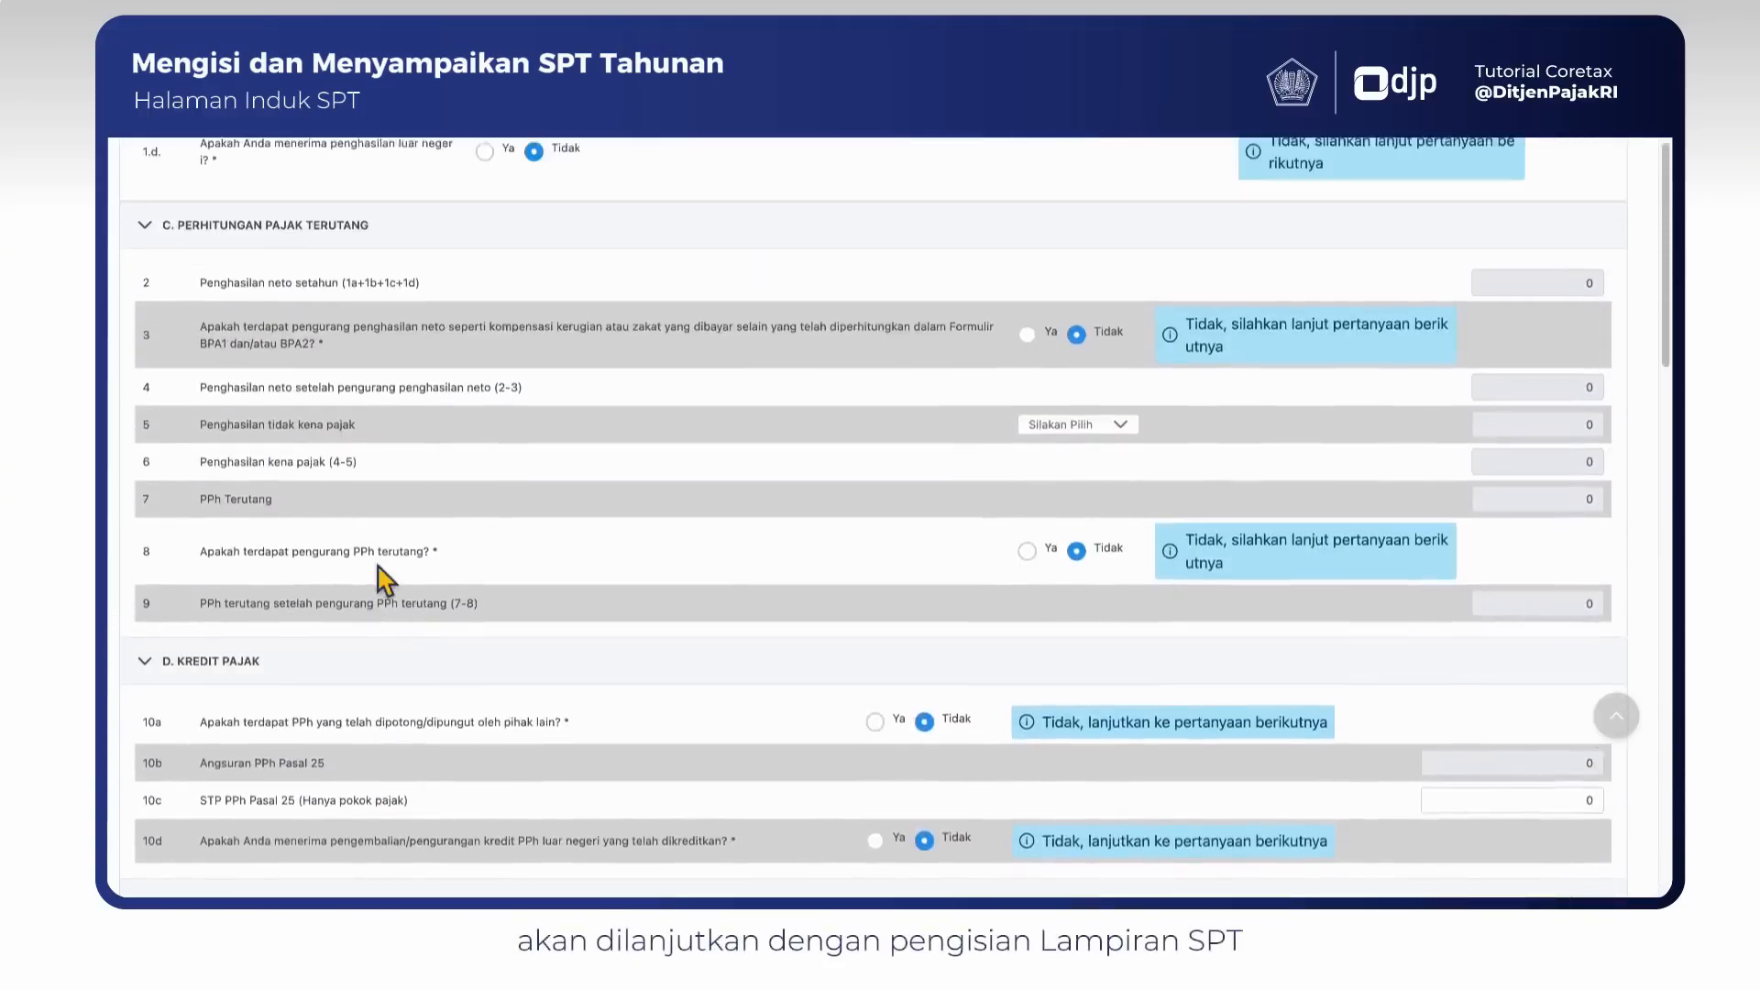
scroll(385, 579, "up", 10)
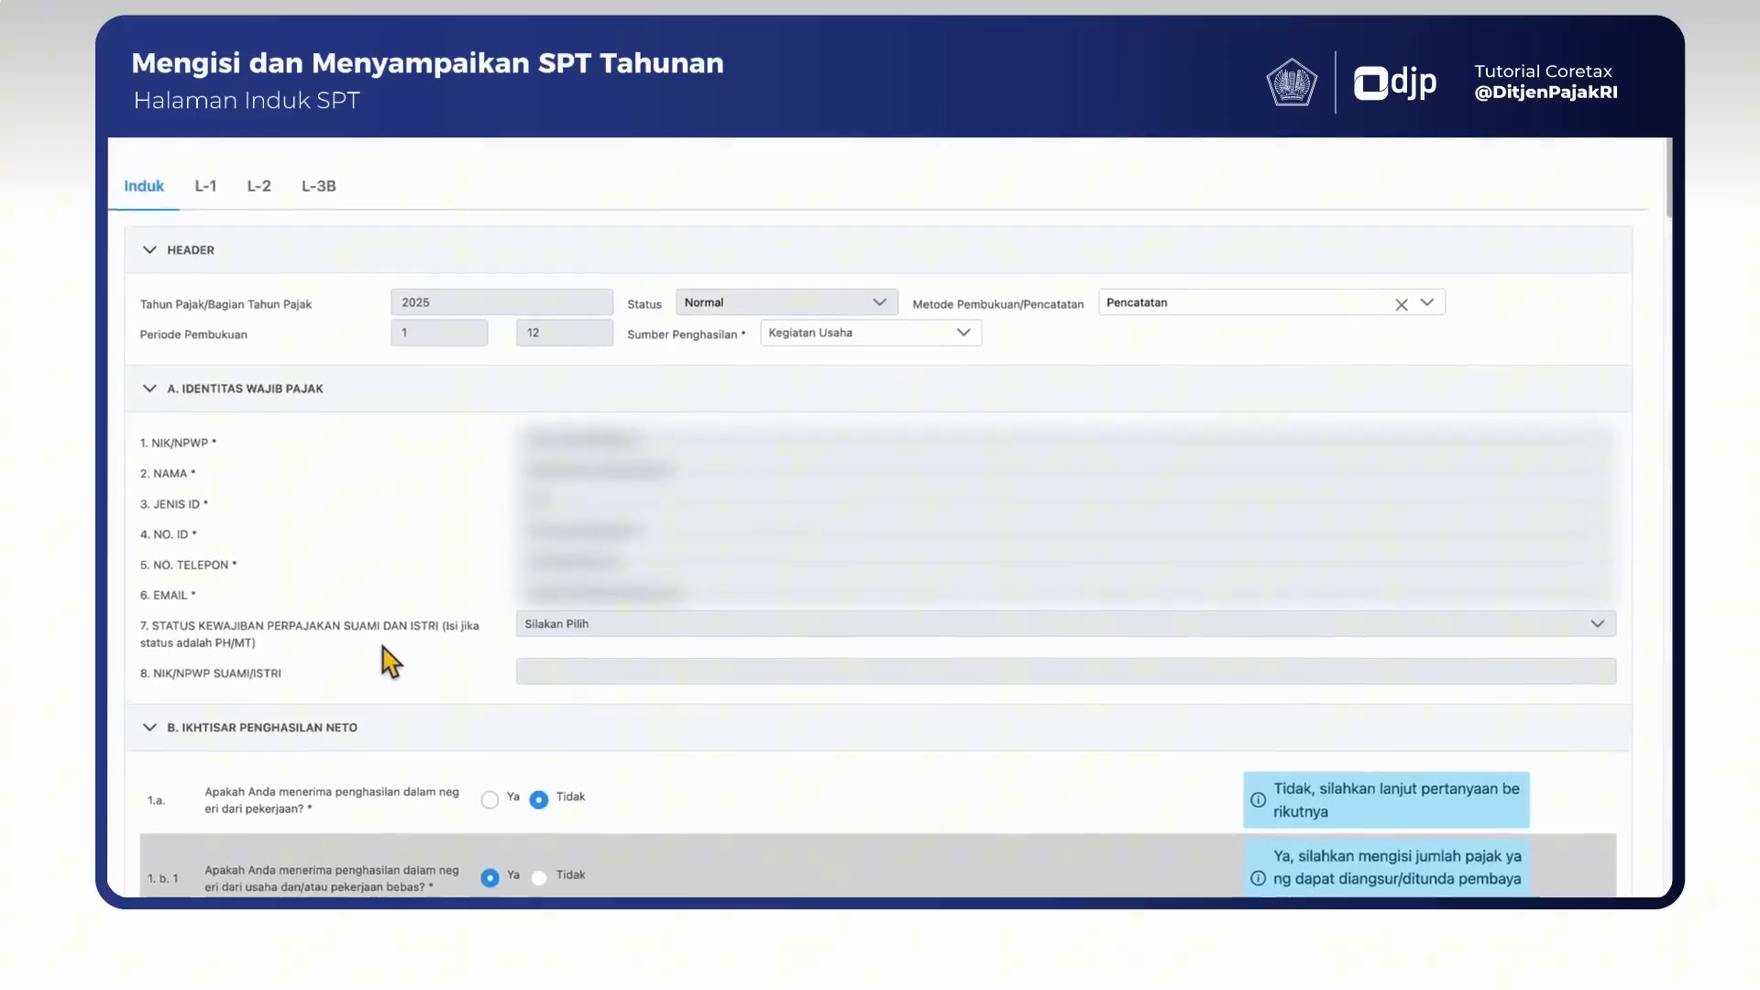
scroll(395, 705, "up", 5)
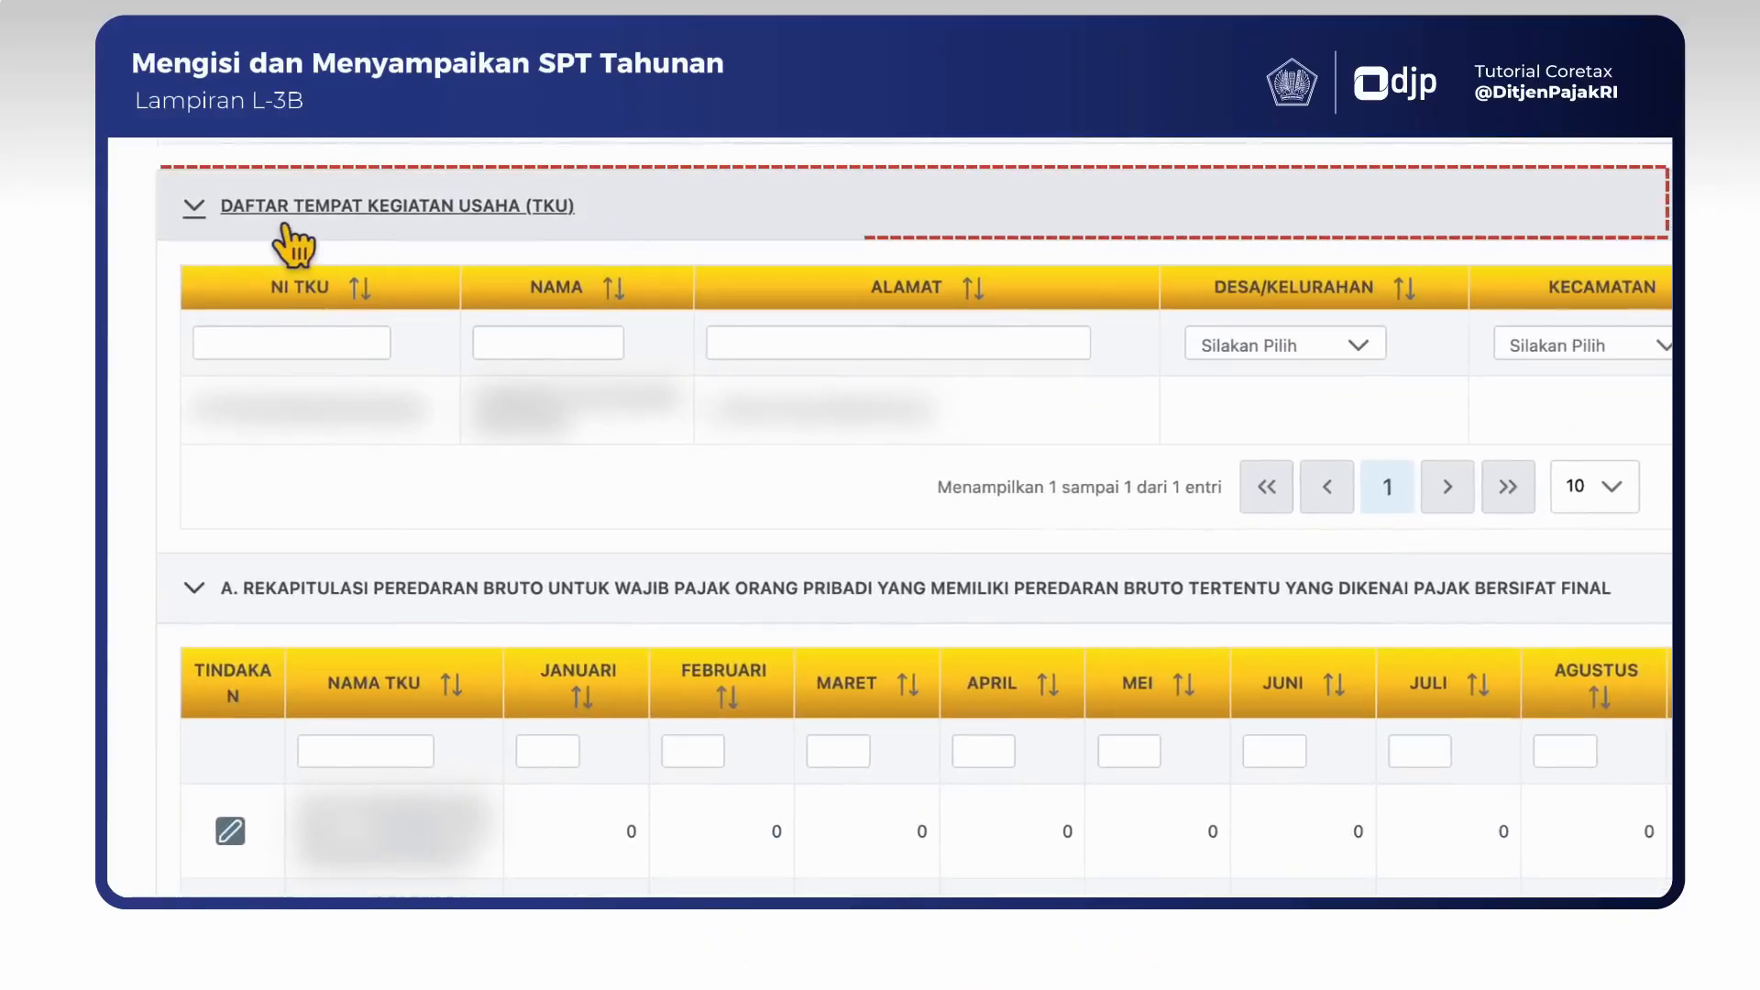
left_click(192, 218)
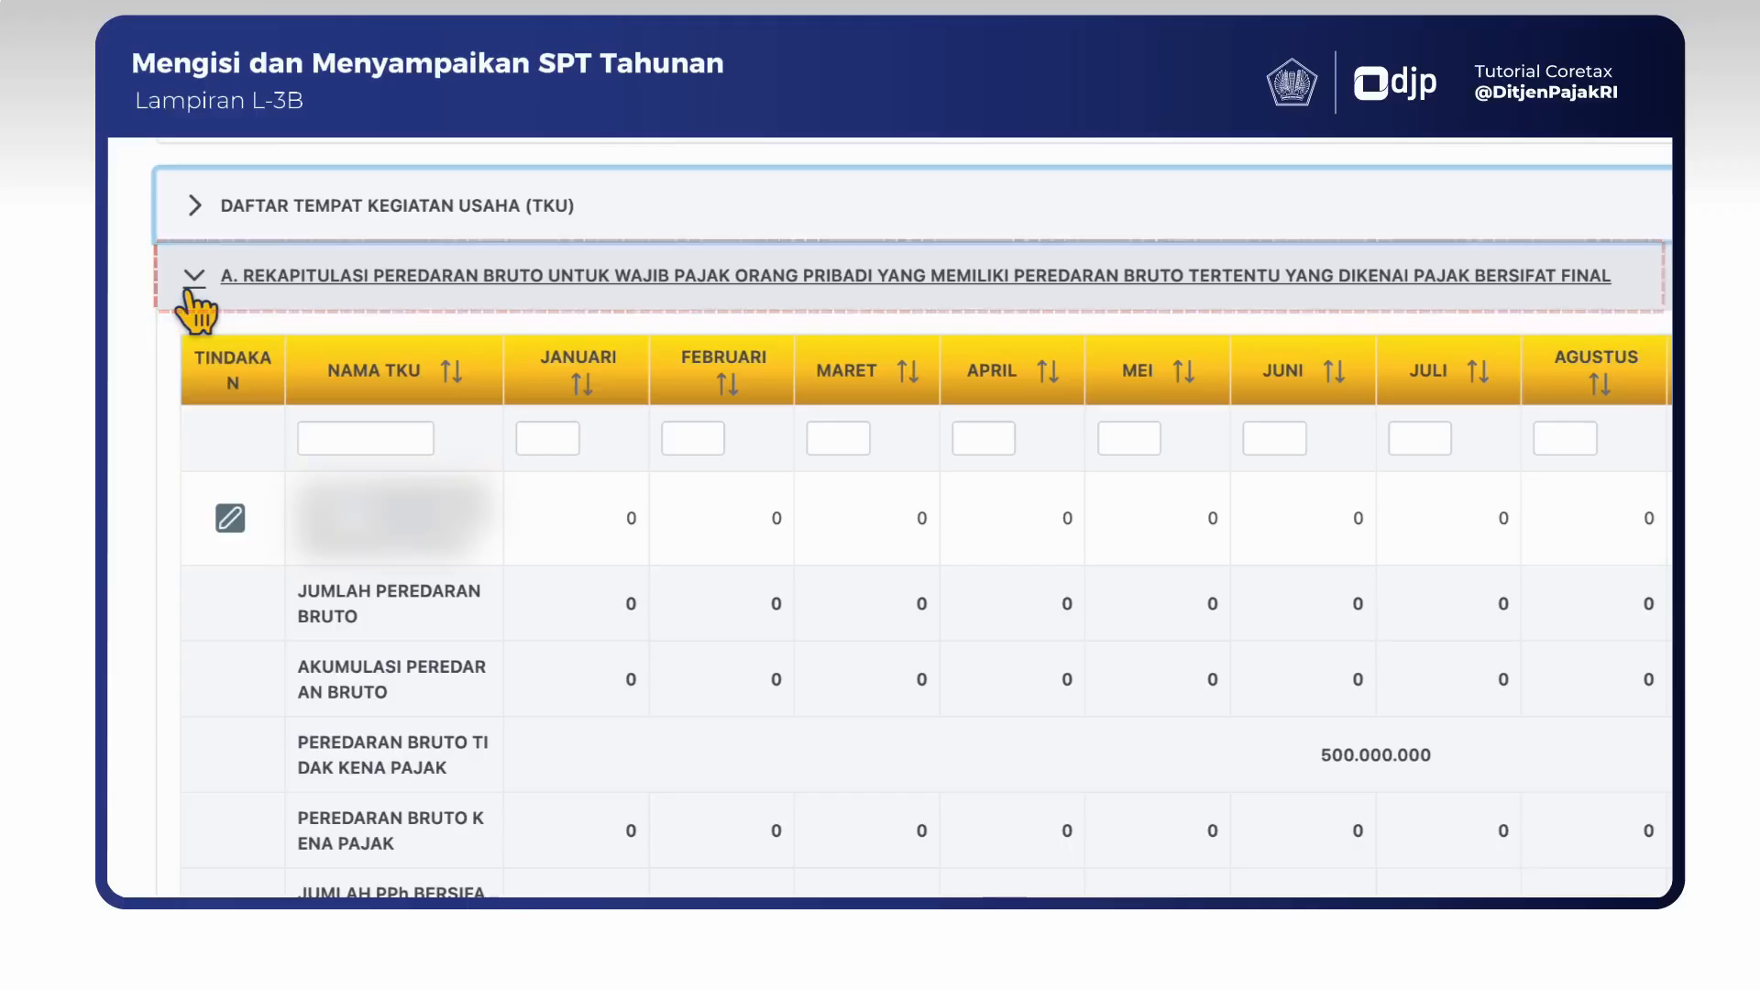
left_click(191, 292)
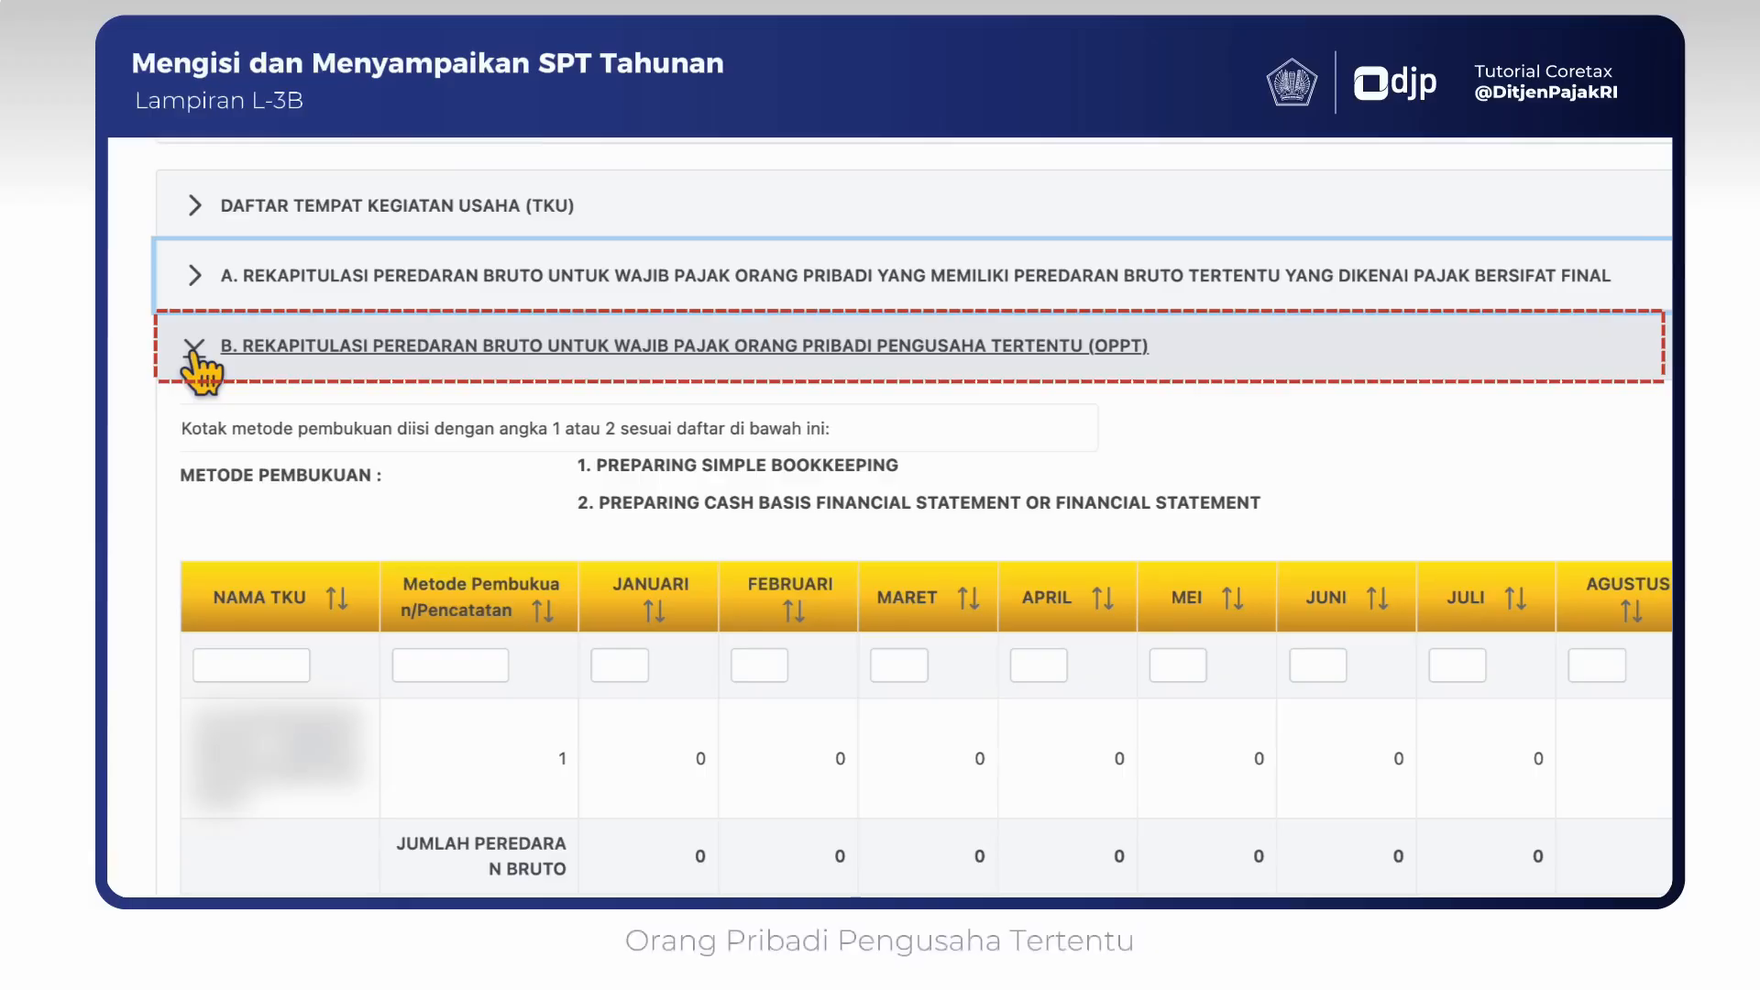
left_click(194, 348)
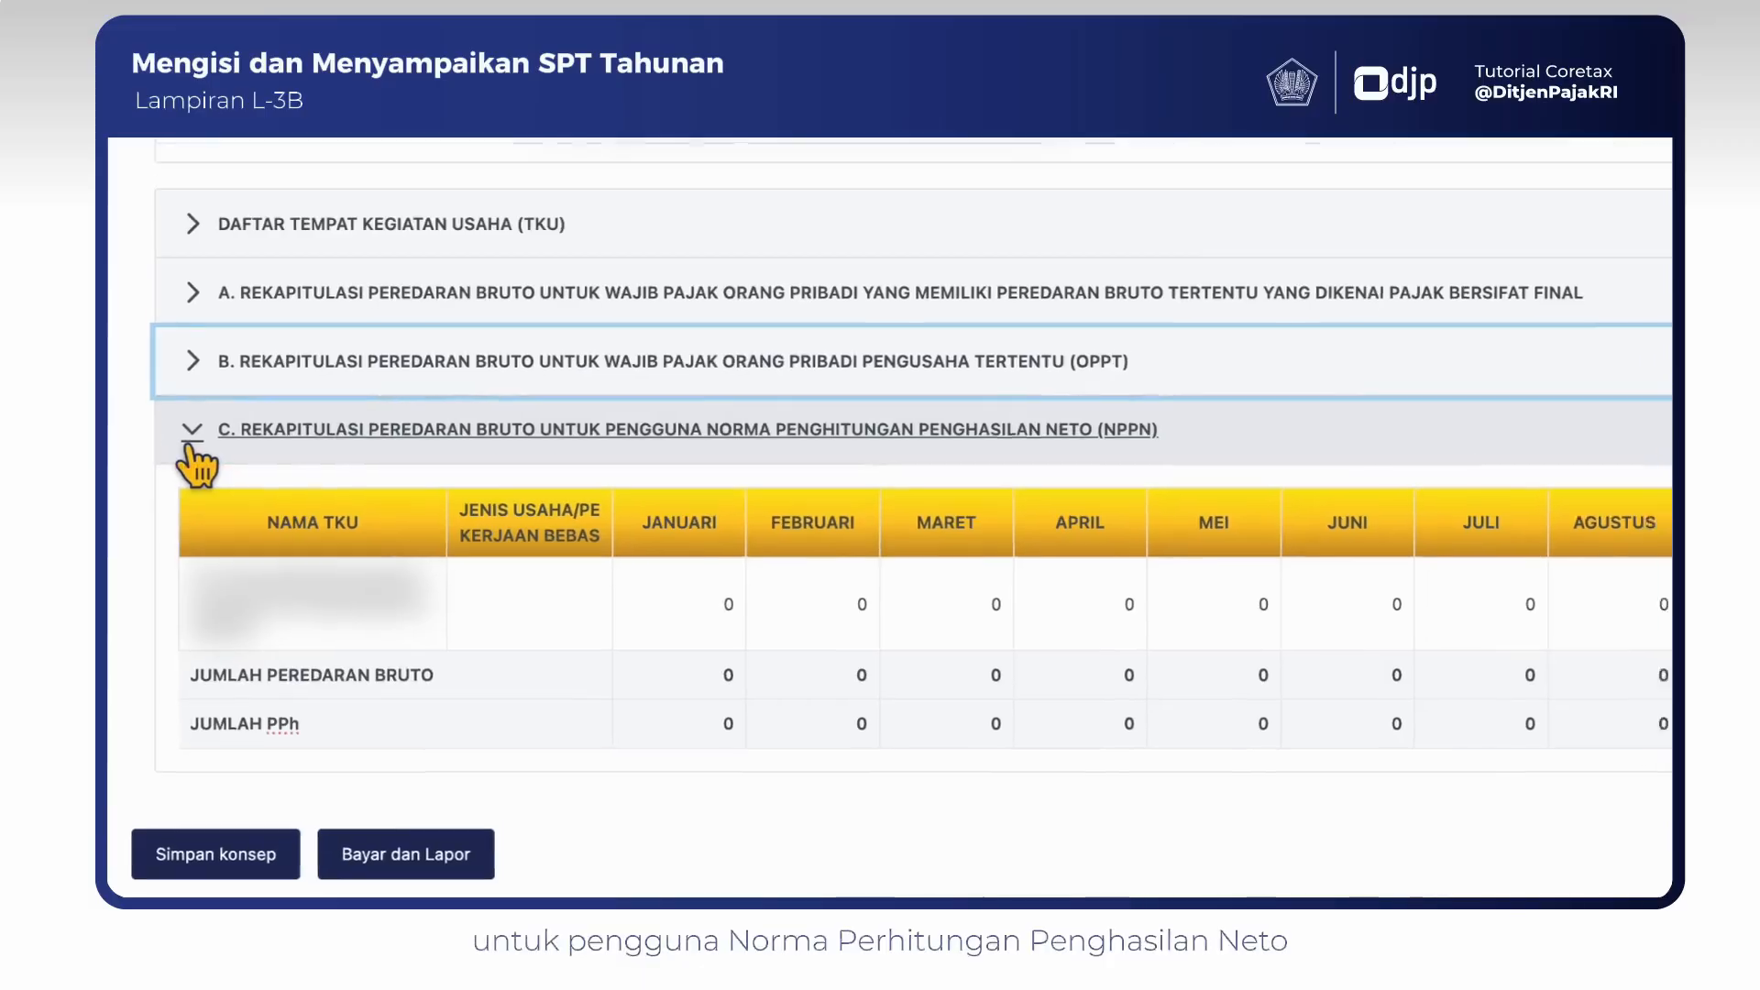
left_click(163, 589)
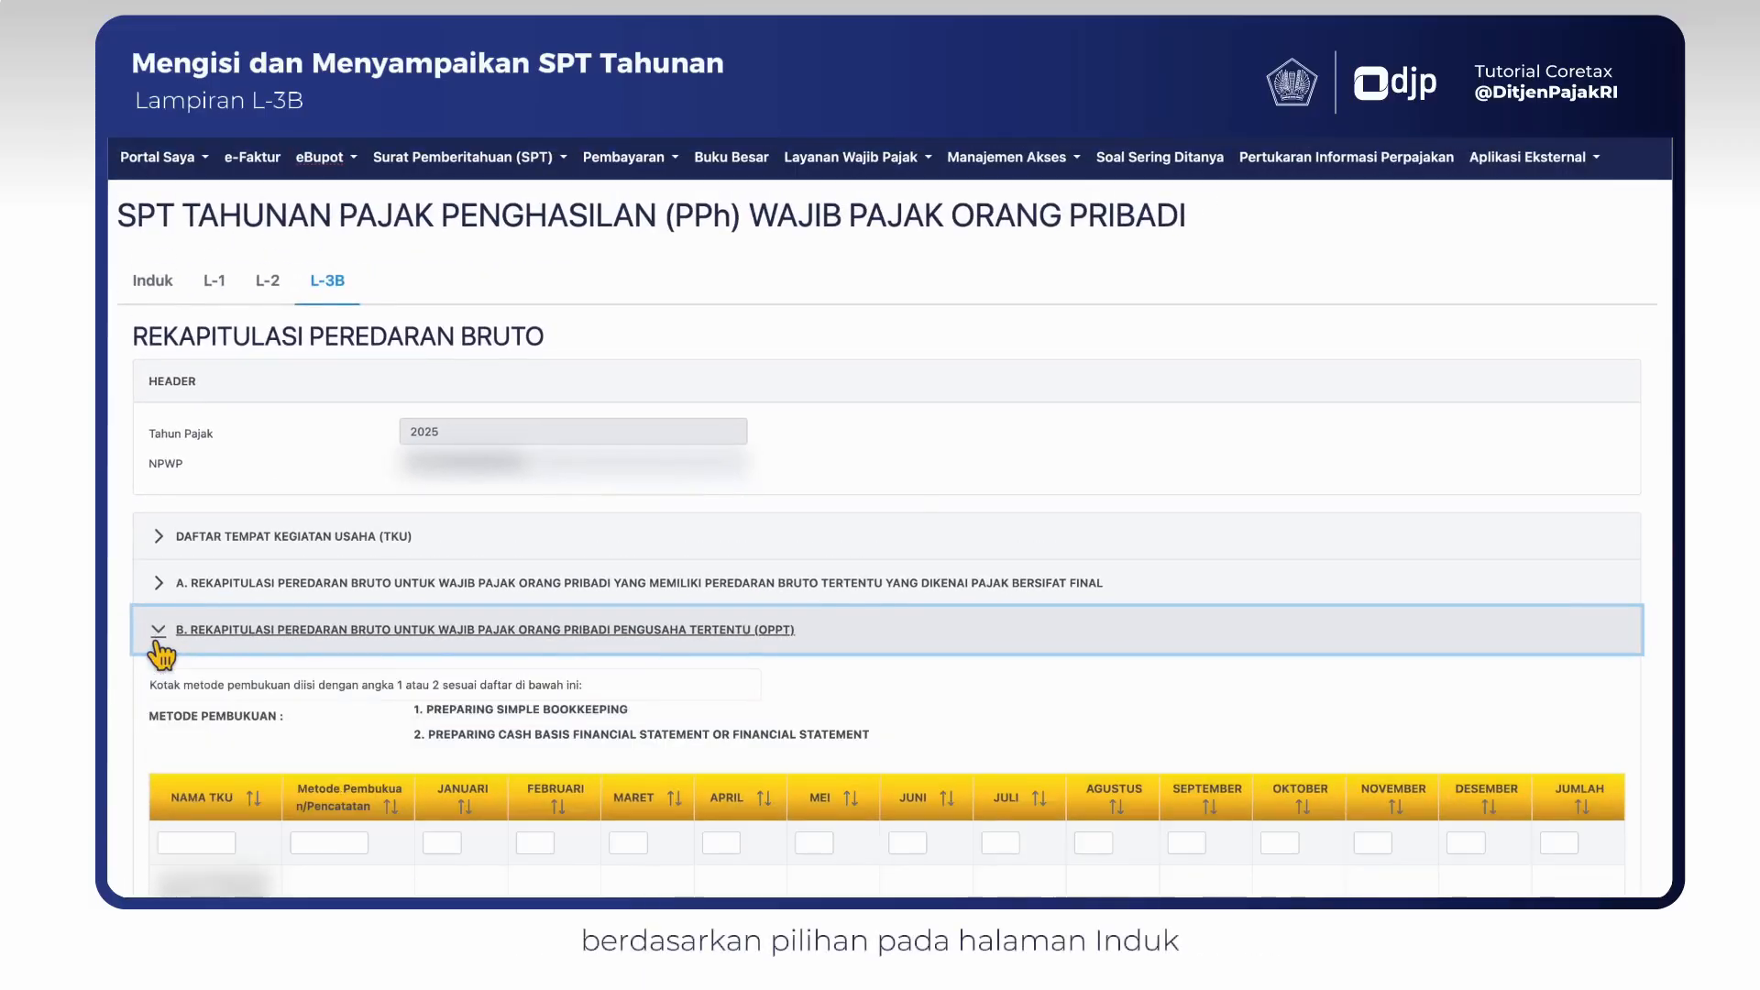
left_click(163, 540)
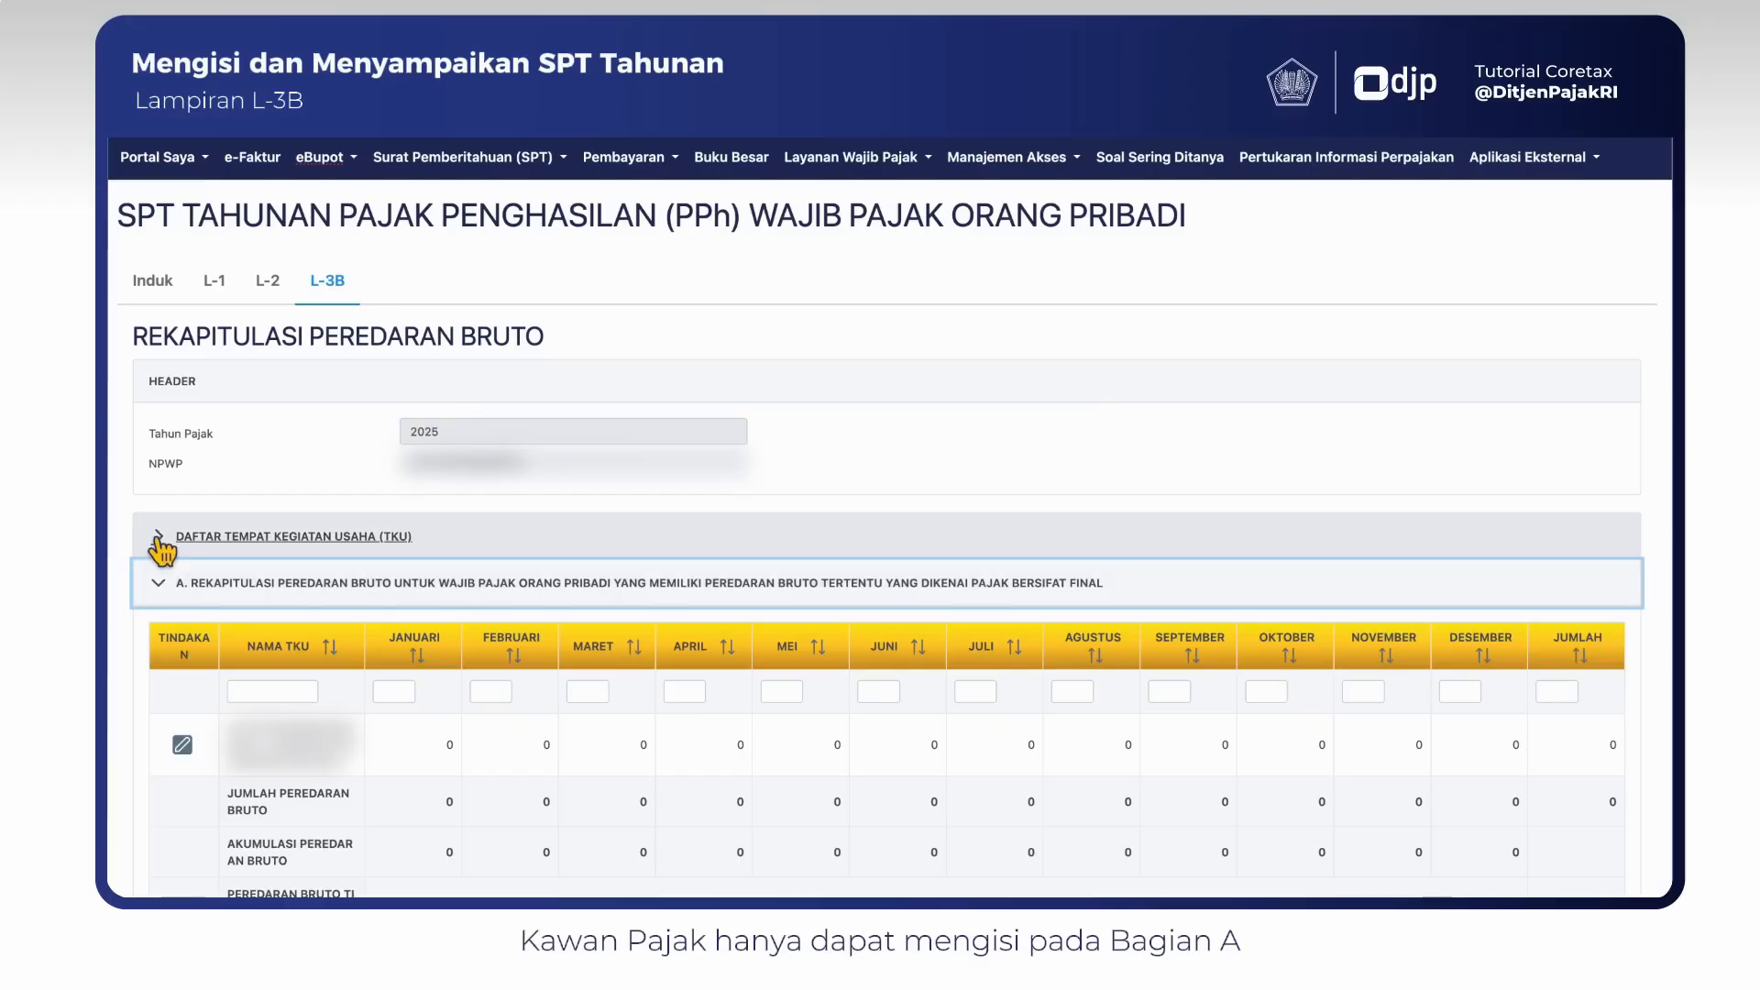
left_click(163, 536)
scroll(343, 738, "down", 5)
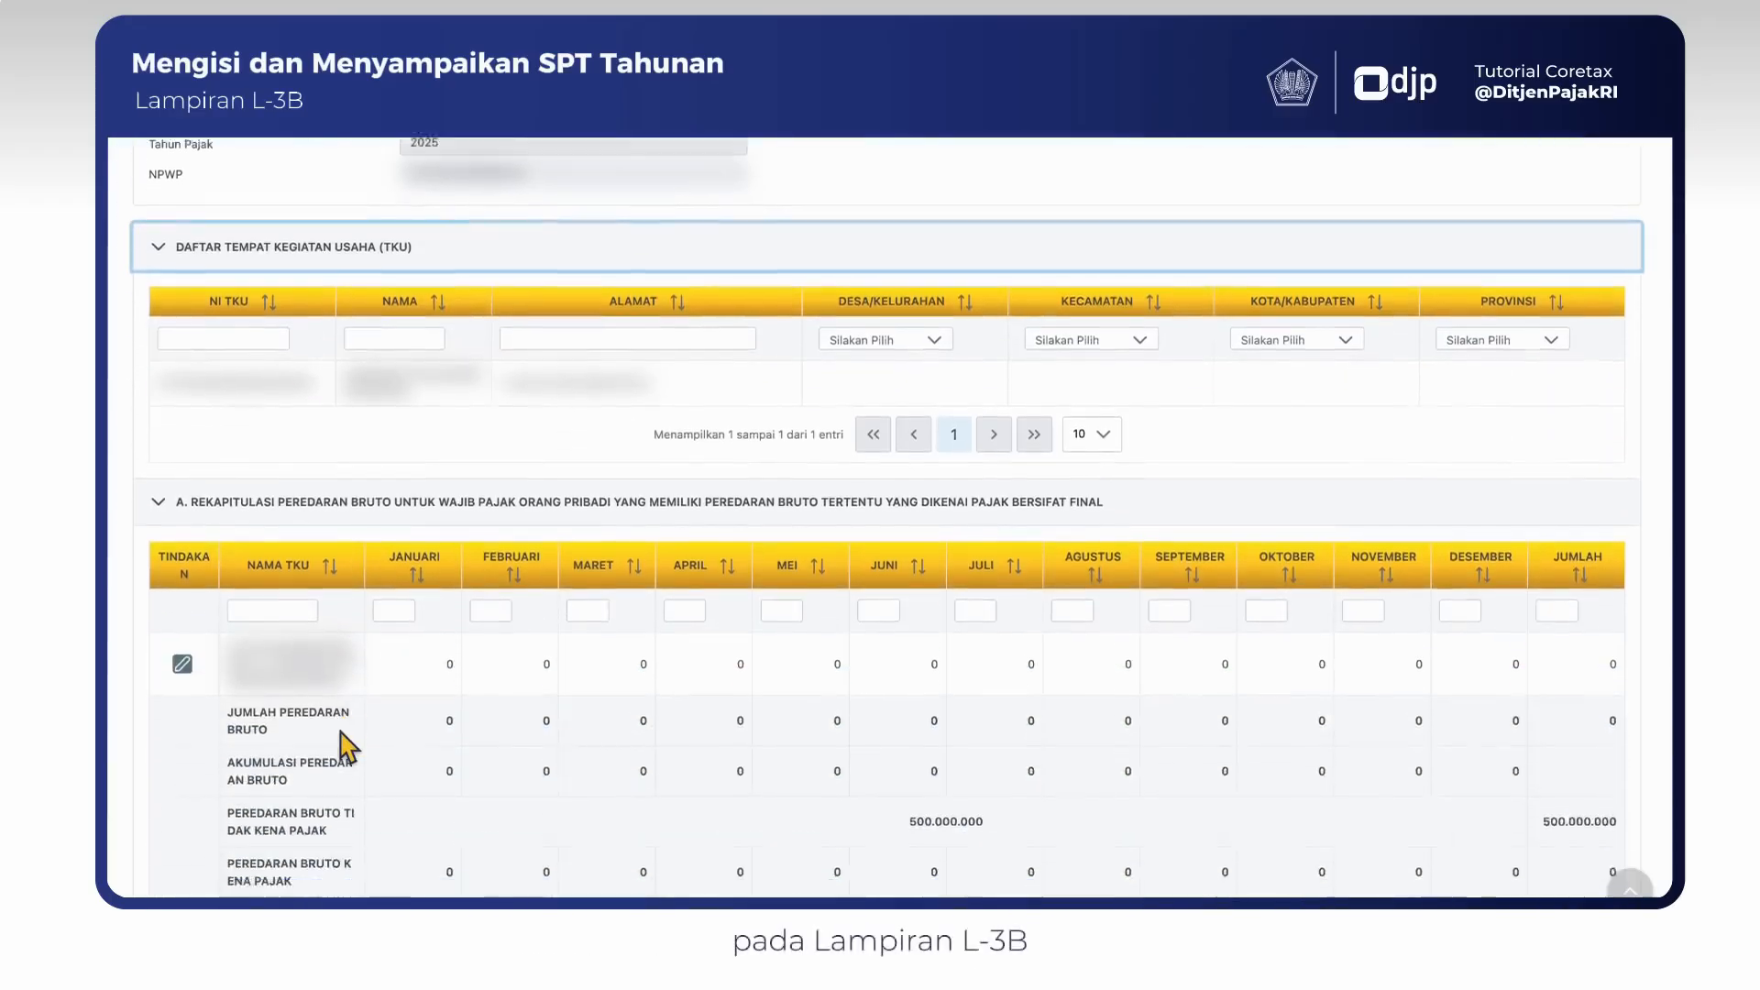
- Edit the business place's turnover in section A, entering January to June as 125.000.000, 150.000.000, 120.000.000, 135.000.000, 145.000.000 and 165.000.000
scroll(334, 726, "down", 1)
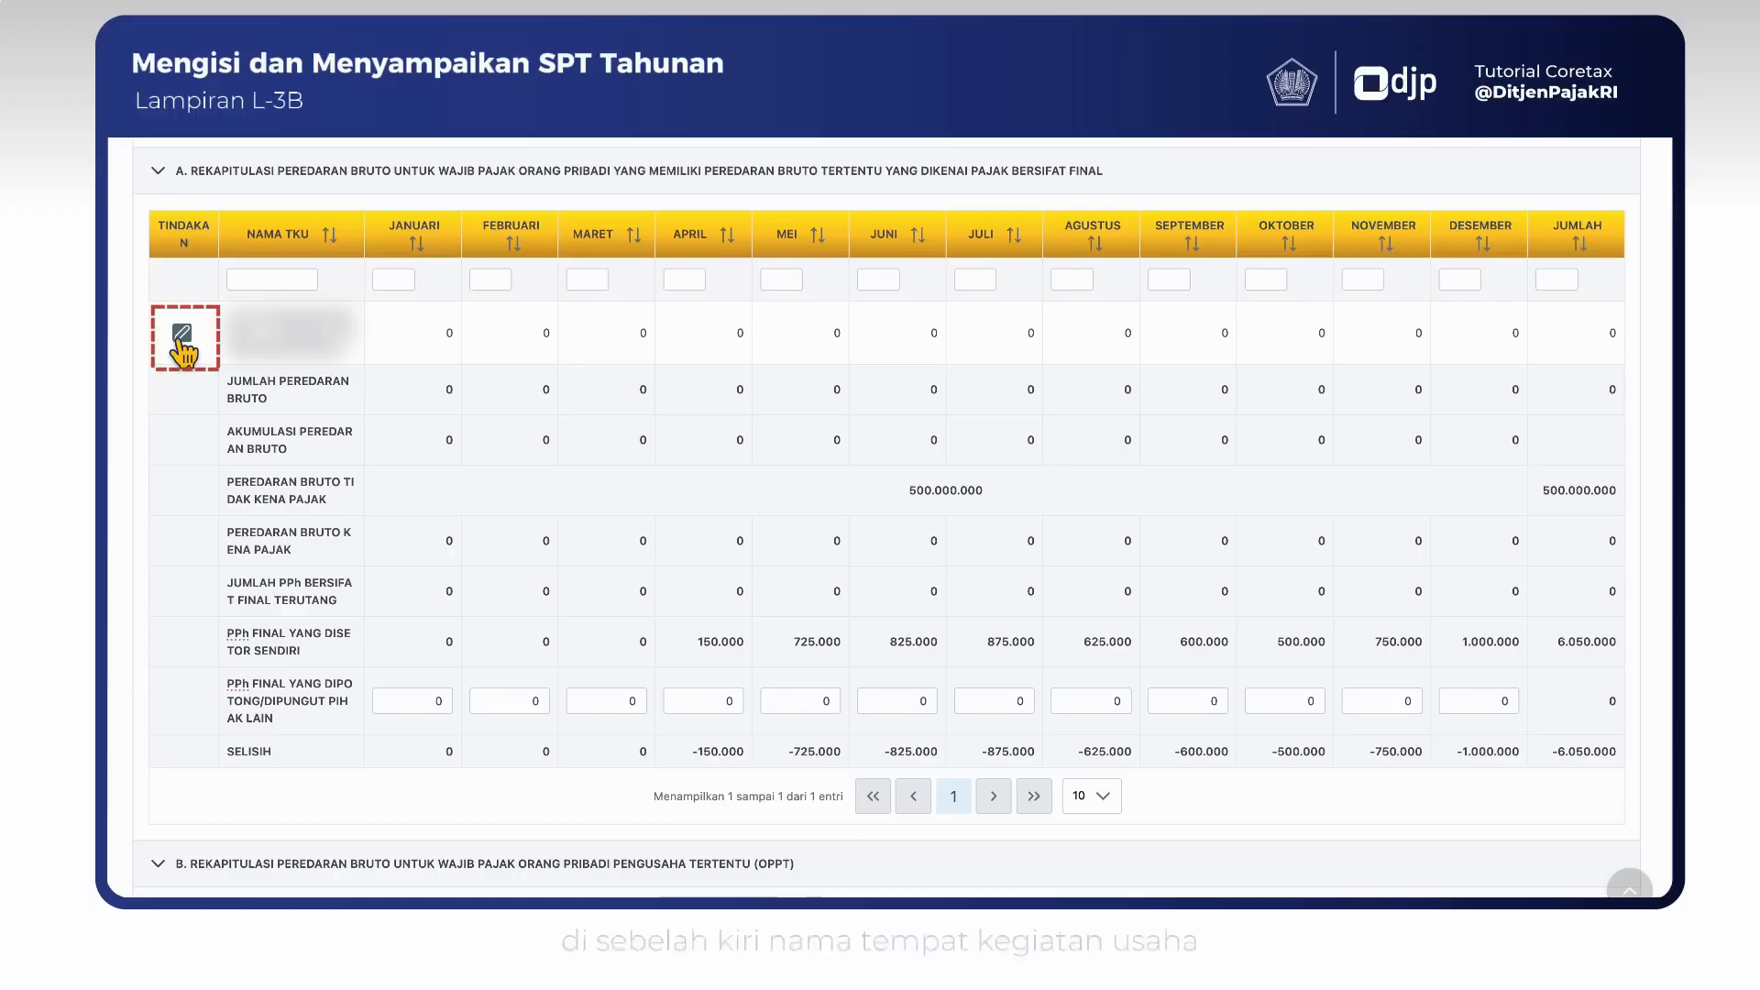
left_click(183, 335)
type("12500000\t150000000\t120000000\t135000000\t145000000\t165000000\t")
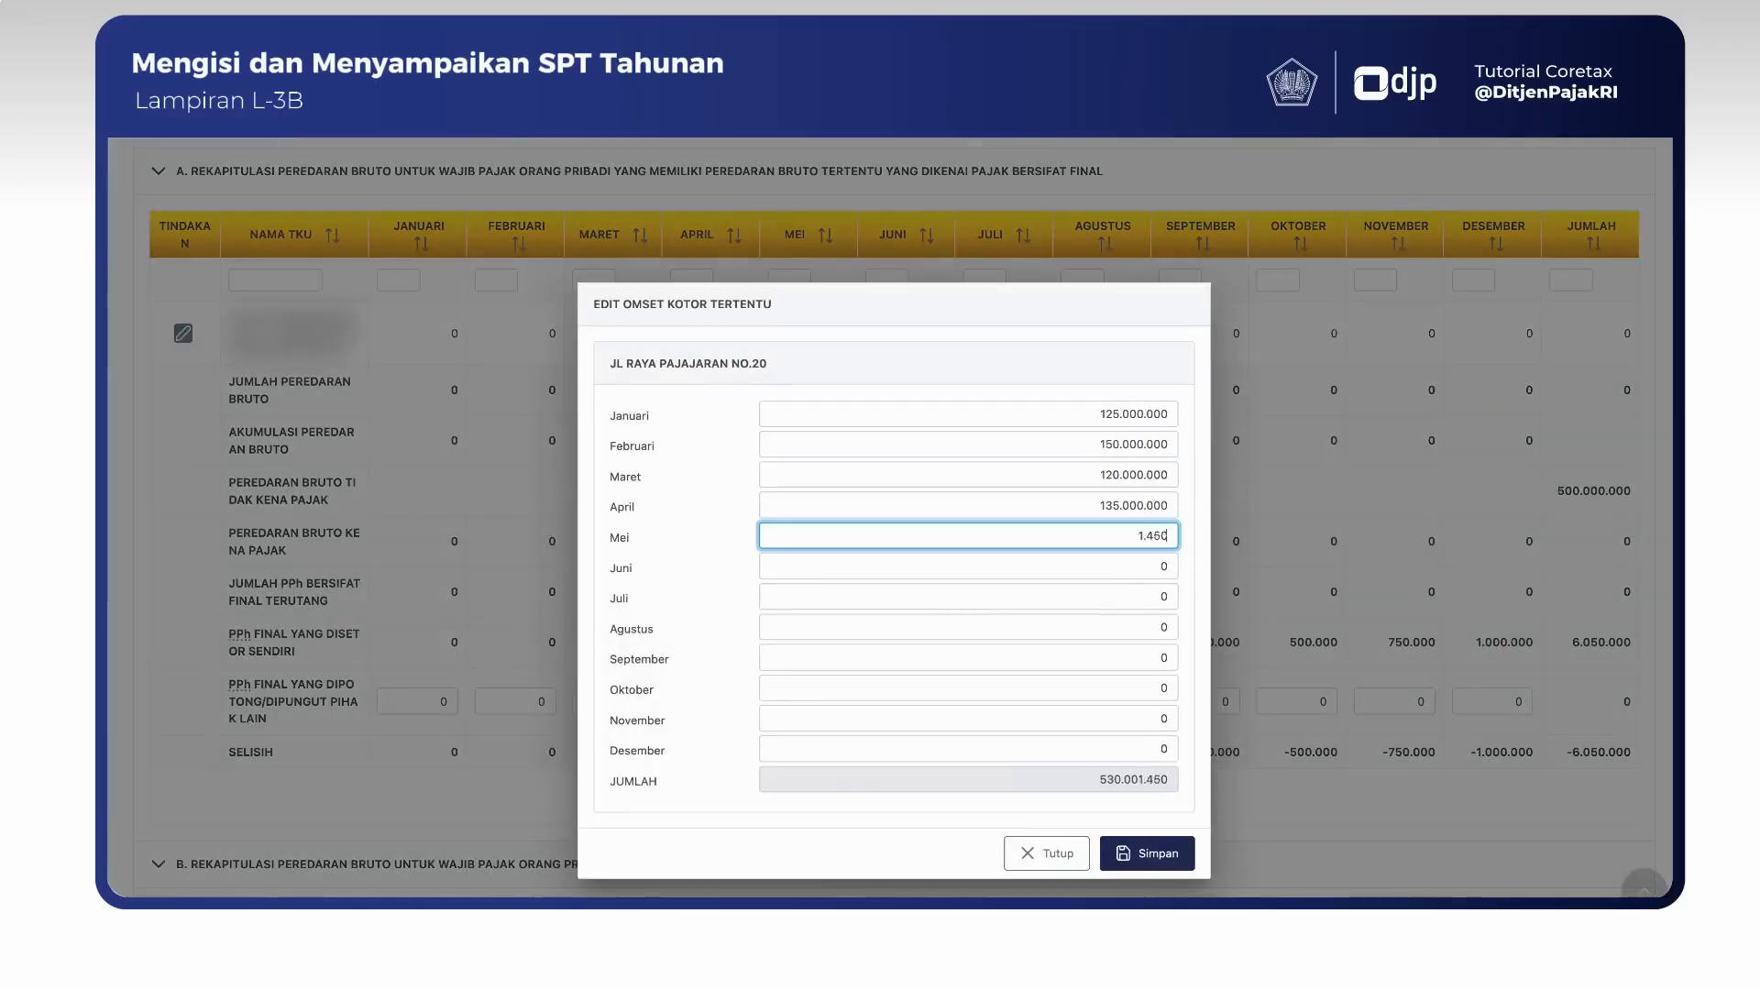
type("175000000\t125000000\t120000000\t100000000\t150000000\t")
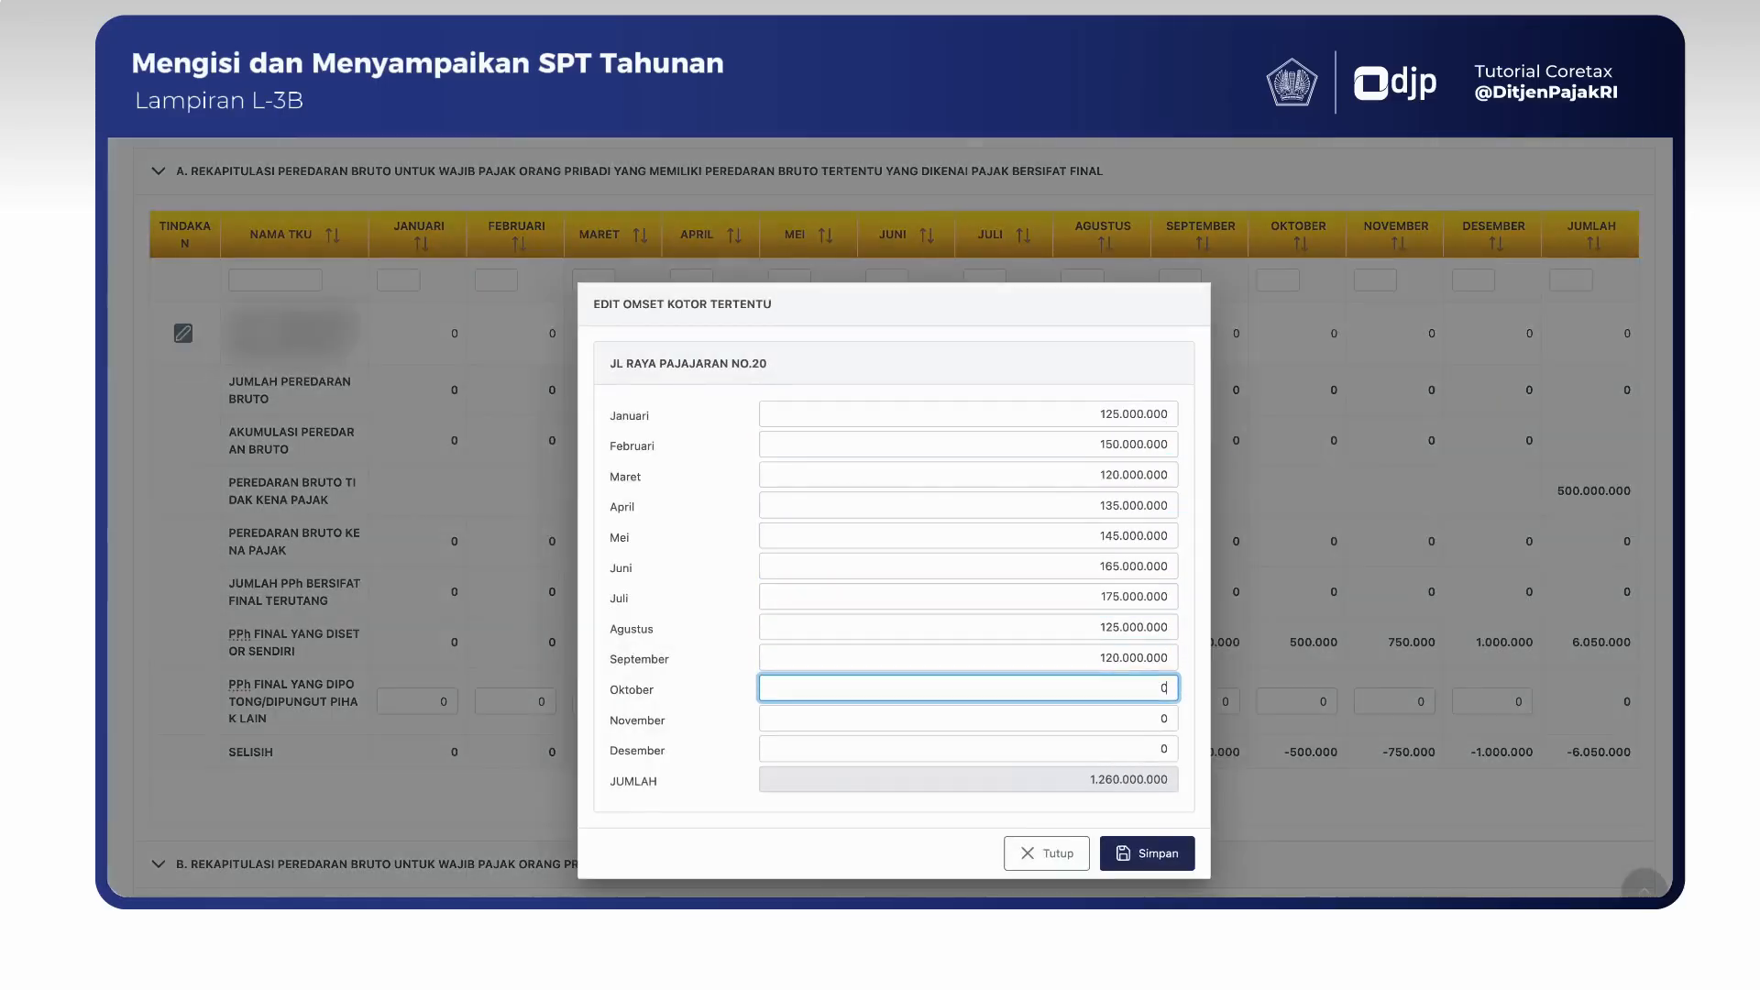
type("200000000")
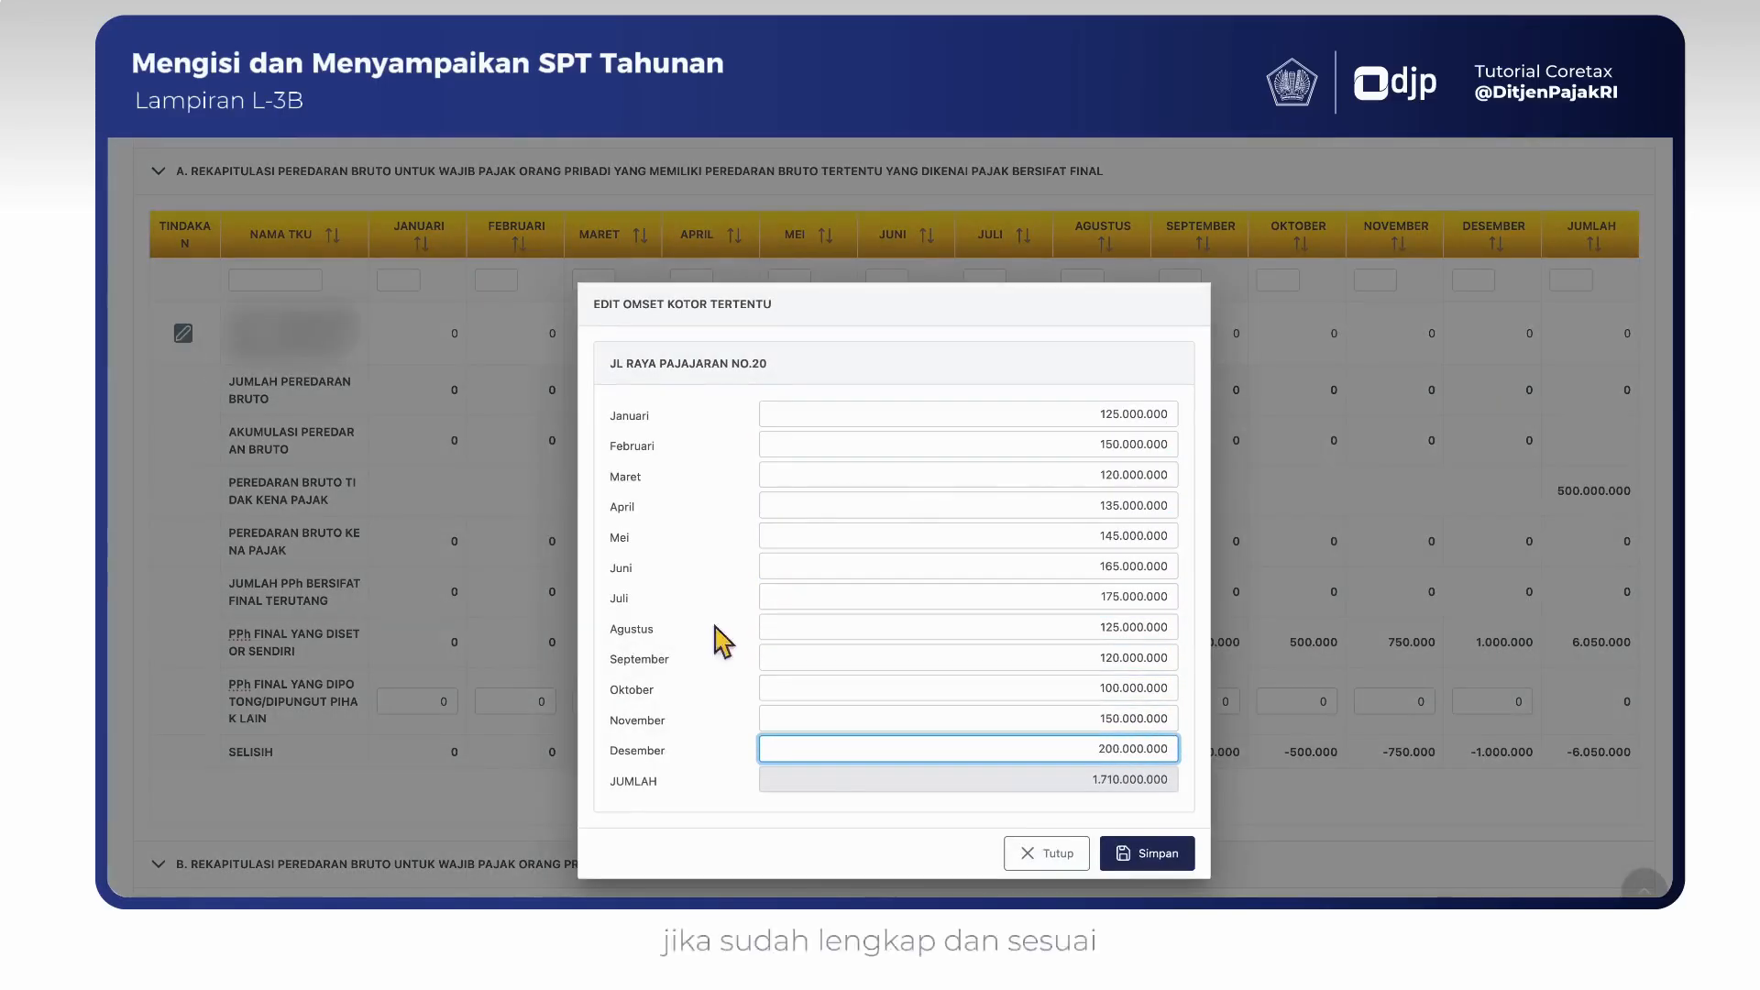
- Enter July to December turnover as 175.000.000, 125.000.000, 120.000.000, 100.000.000, 150.000.000 and 200.000.000, and save the monthly figures
left_click(1143, 855)
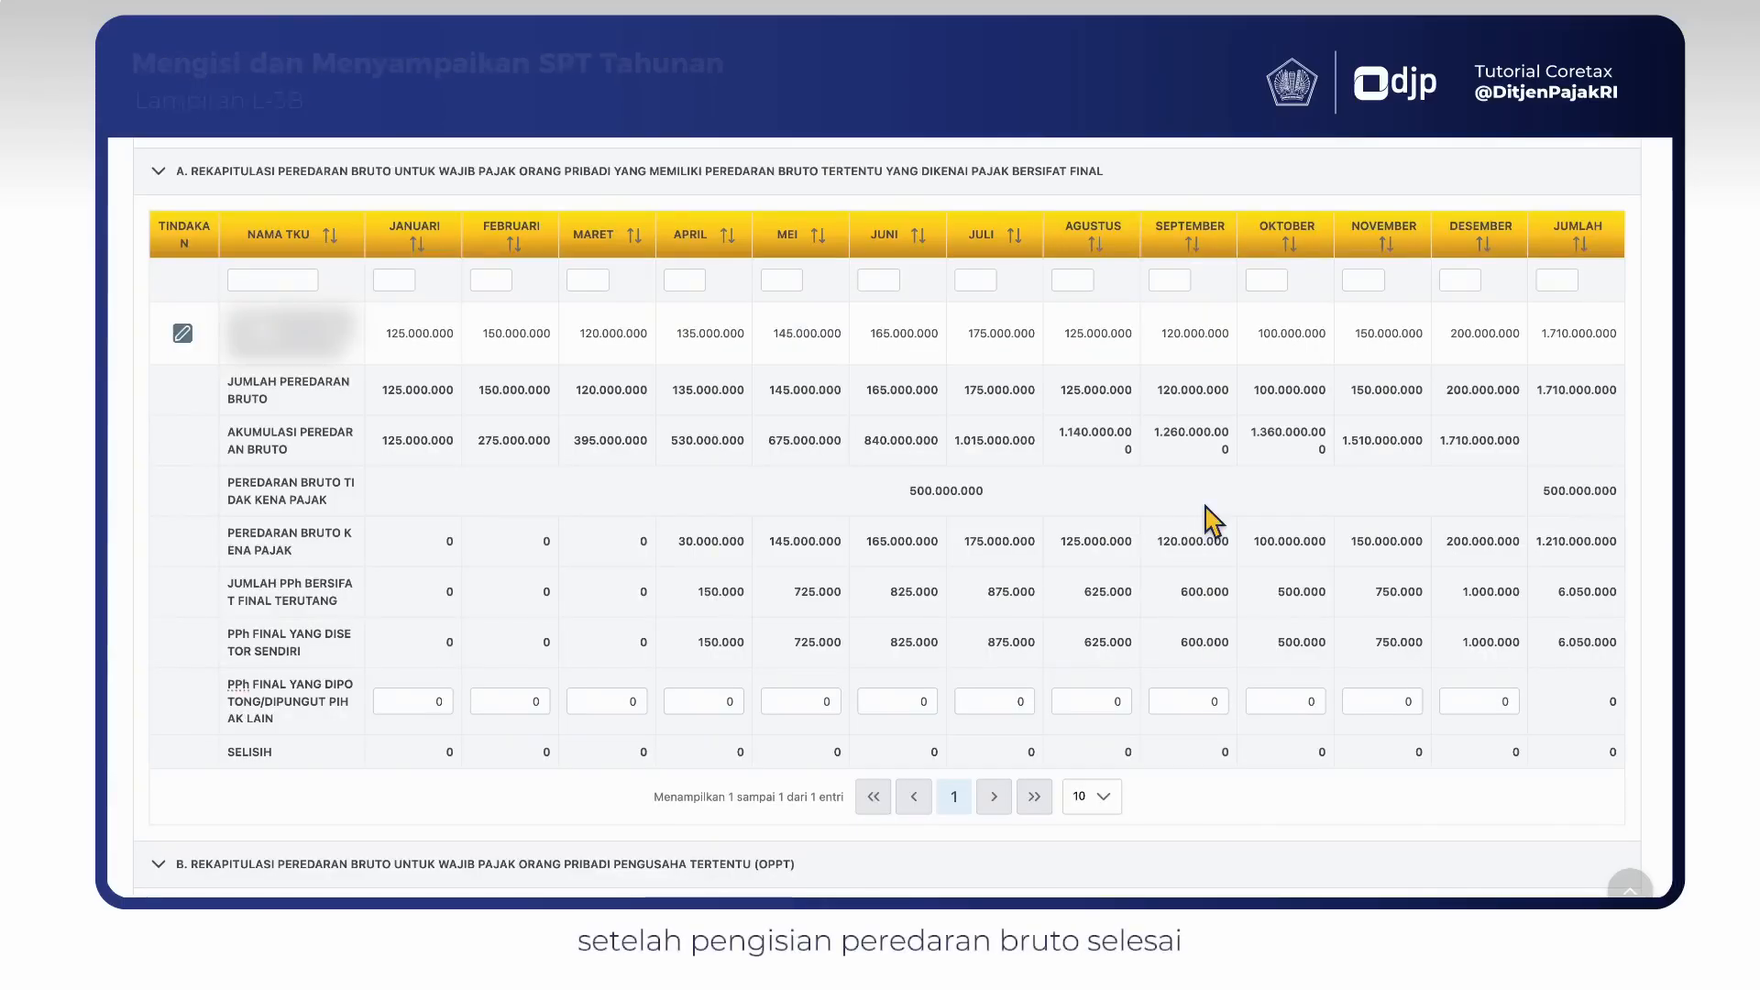